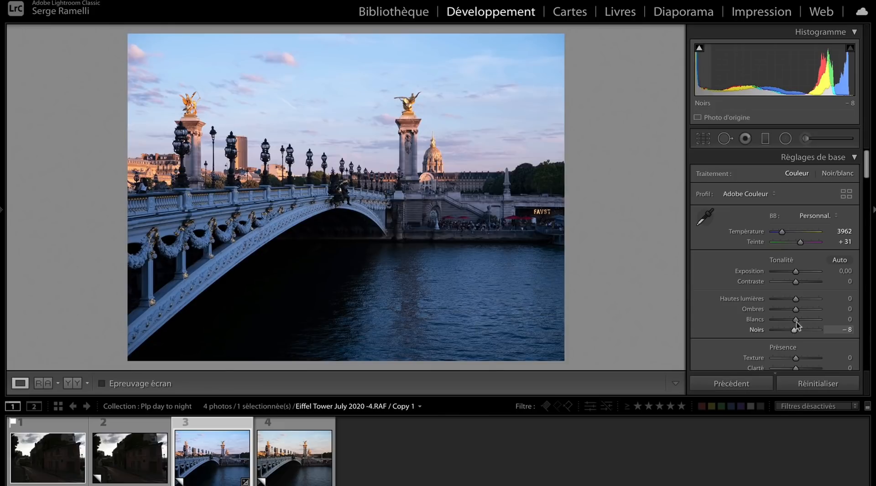
Step: Set the photo's Ombres to +64 and Hautes lumières to −5
{"action": "left_click", "coordinate": [810, 309]}
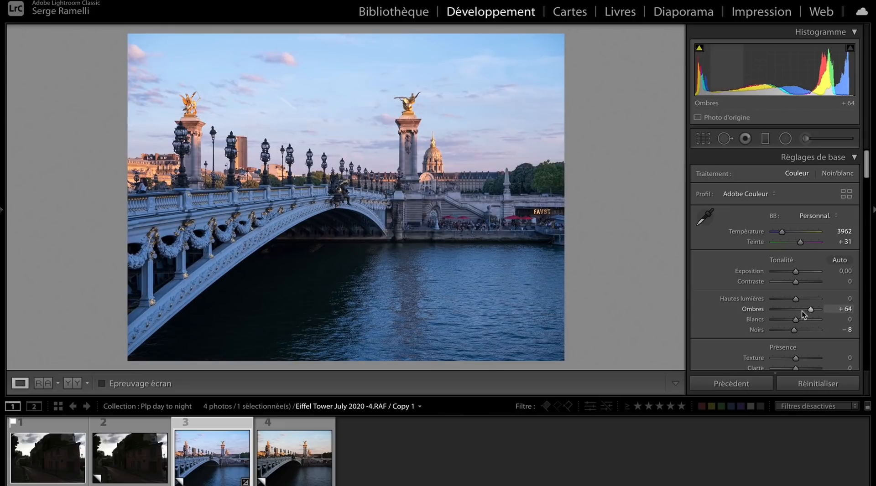
{"action": "left_click_drag", "start_coordinate": [794, 299], "coordinate": [793, 299]}
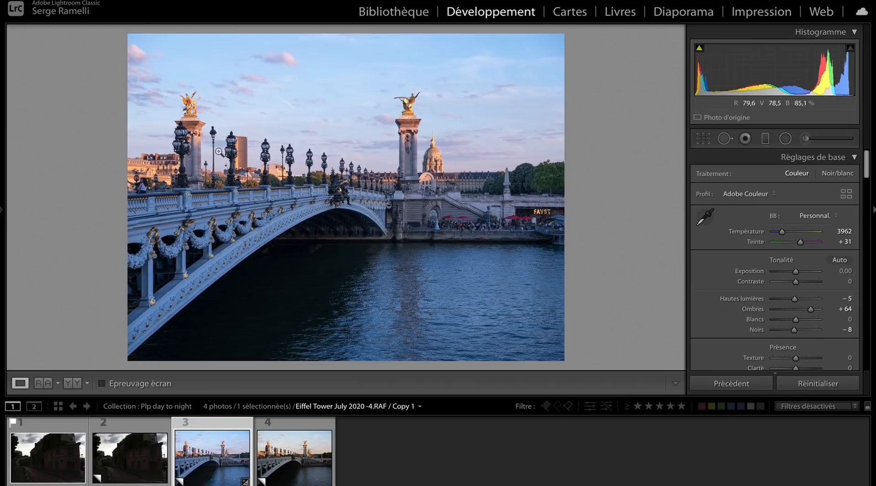
Step: Examine the bridge's lampposts up close, trying a 2:1 view before framing them at a 1:2 zoom ratio
{"action": "left_click", "coordinate": [180, 146]}
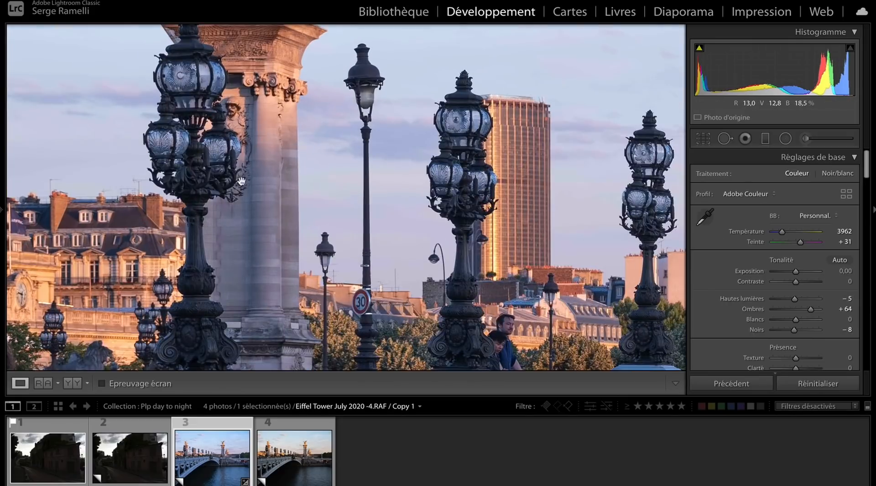
{"action": "left_click", "coordinate": [218, 171]}
{"action": "left_click", "coordinate": [3, 210]}
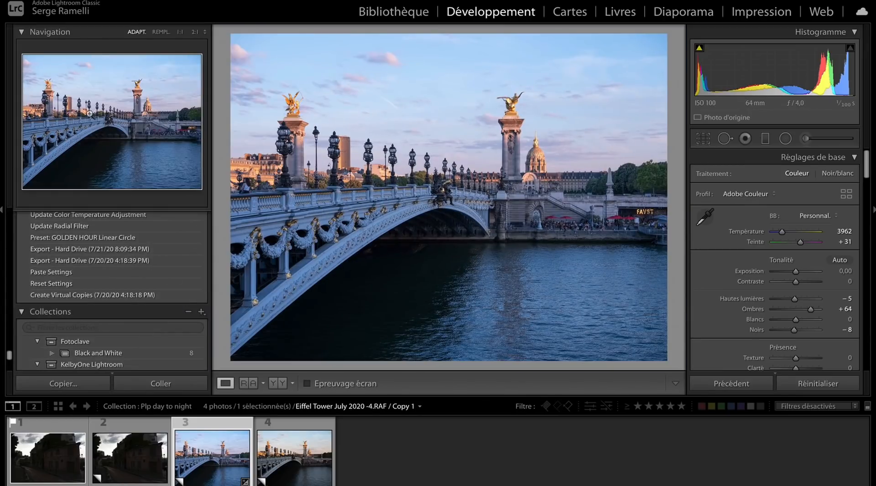
{"action": "left_click", "coordinate": [204, 32]}
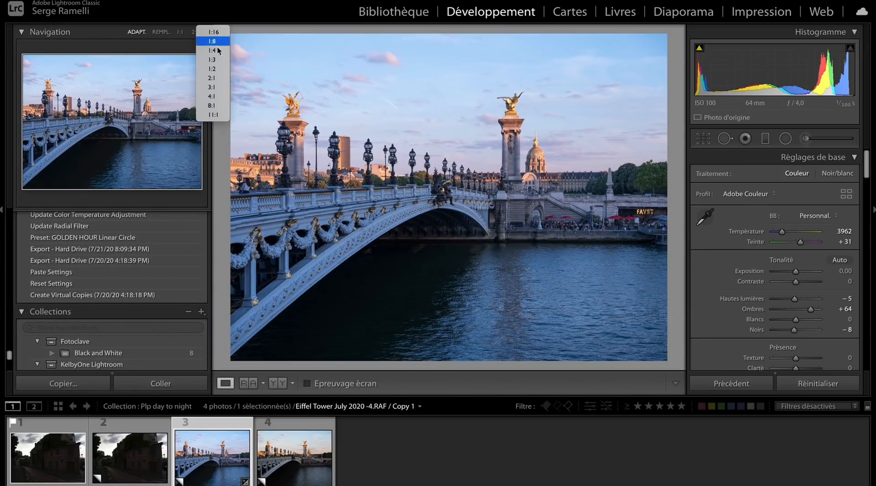
{"action": "left_click", "coordinate": [226, 78]}
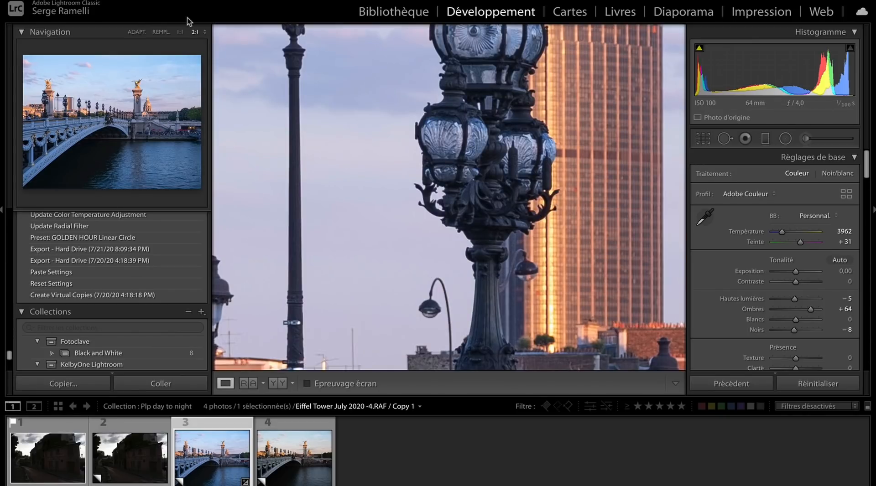
{"action": "left_click", "coordinate": [205, 32]}
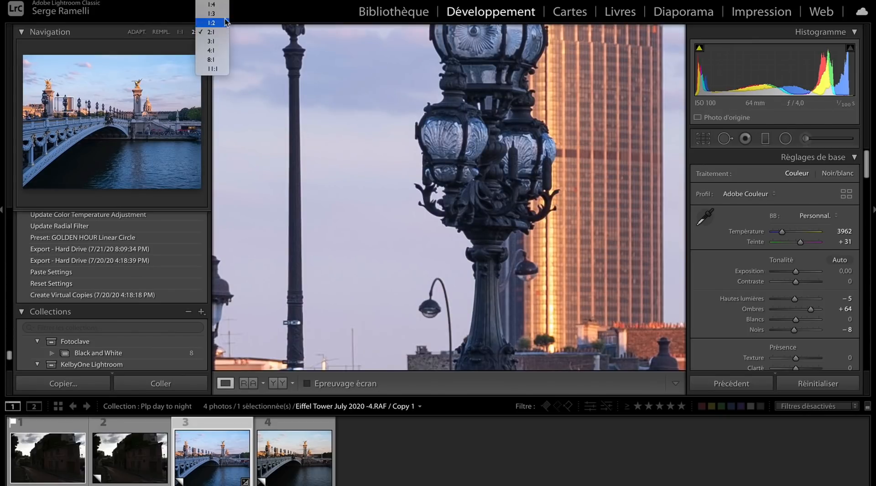
{"action": "left_click", "coordinate": [226, 22]}
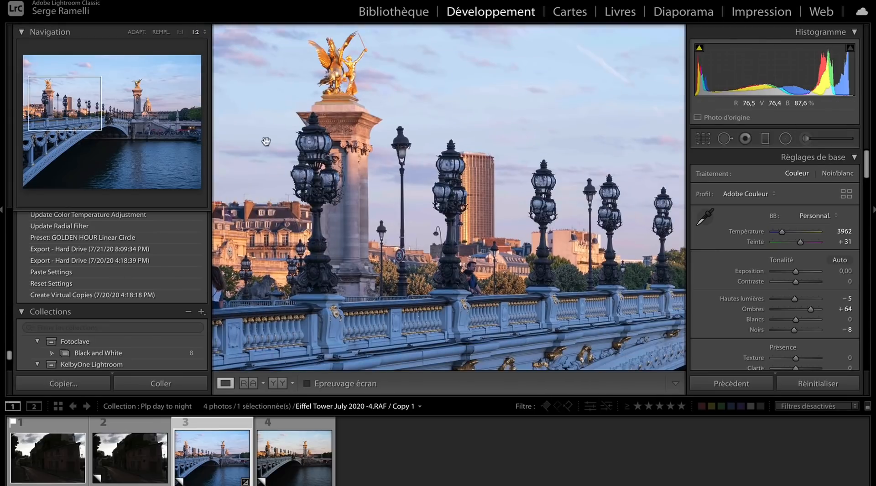
{"action": "left_click", "coordinate": [342, 183]}
{"action": "left_click", "coordinate": [312, 171]}
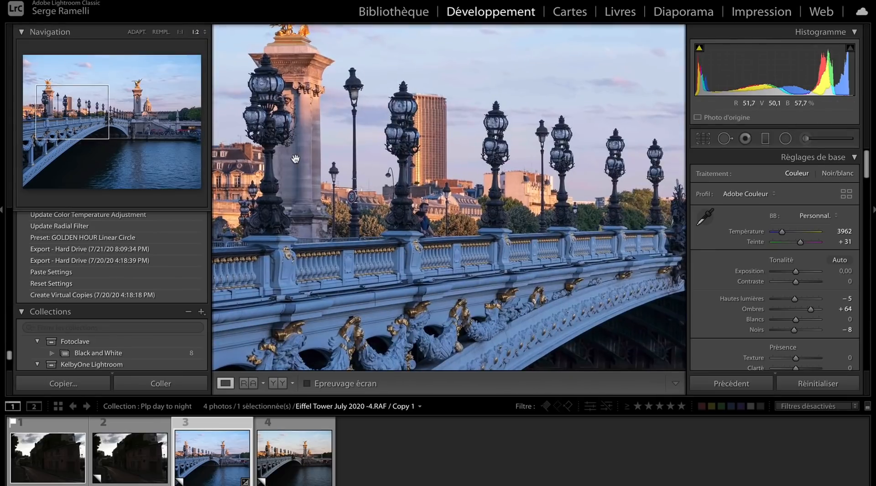
{"action": "left_click", "coordinate": [1, 212]}
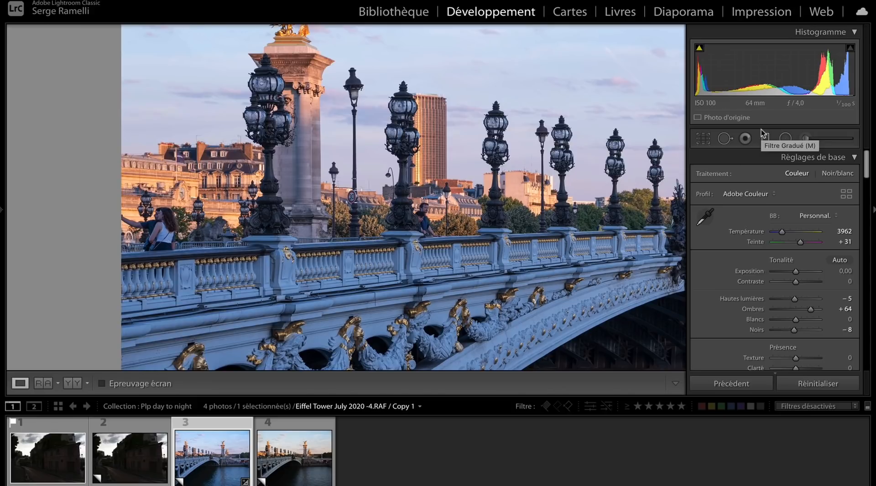
Step: Add a radial filter with the SR Cercle Lampe Fort preset around the upper globe of the nearest lamppost
{"action": "left_click", "coordinate": [787, 140]}
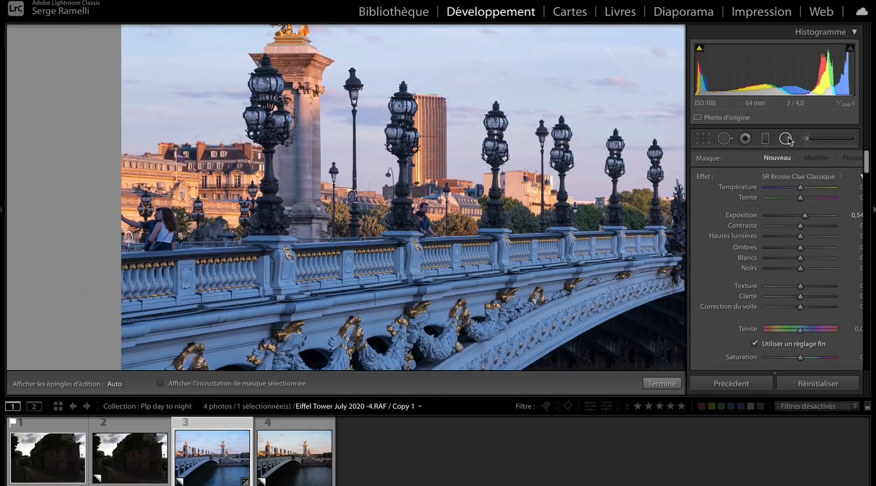
{"action": "left_click", "coordinate": [800, 178]}
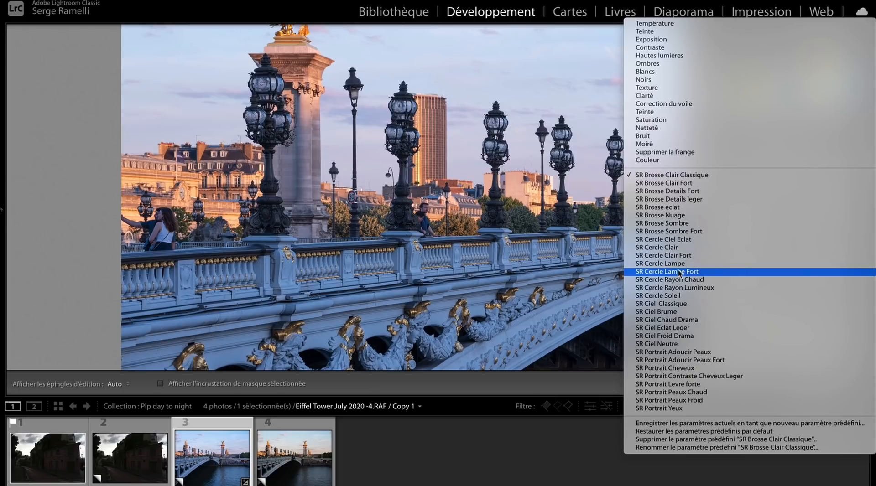
{"action": "left_click", "coordinate": [705, 272]}
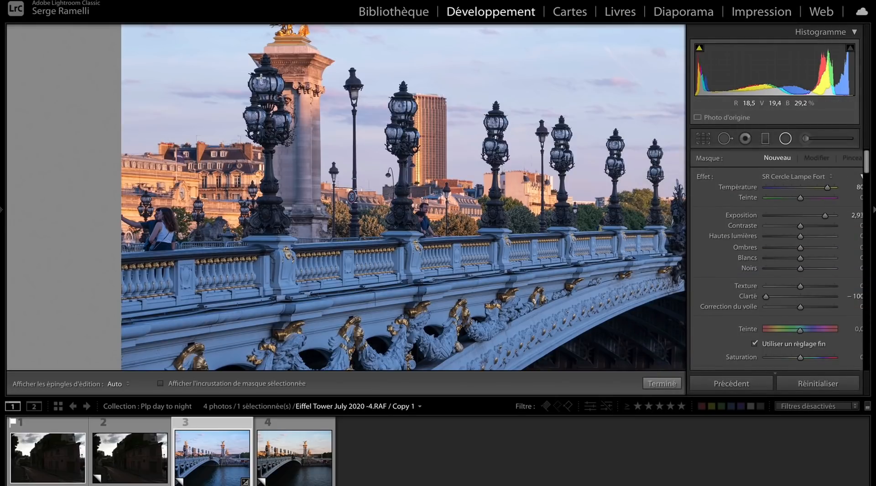
{"action": "left_click_drag", "start_coordinate": [263, 81], "coordinate": [283, 94]}
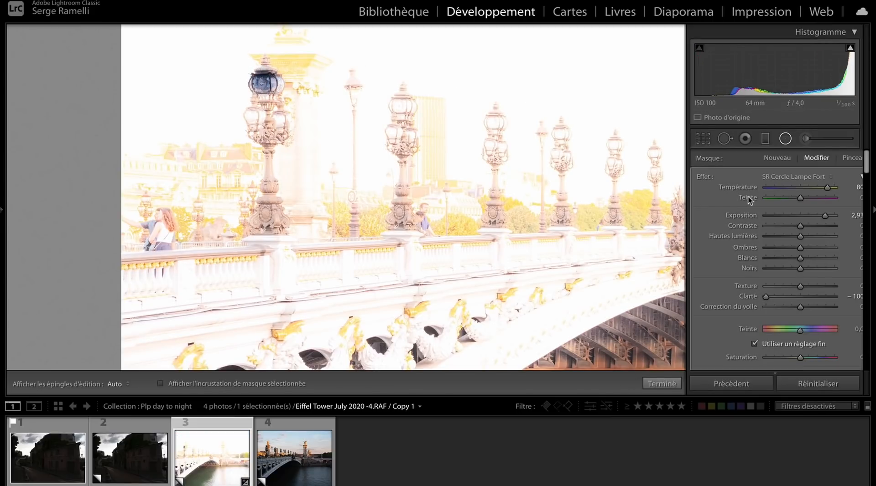
Step: Invert the radial filter's mask and set its Contour progressif to 100
{"action": "scroll", "coordinate": [748, 194], "scroll_direction": "down", "scroll_amount": 5}
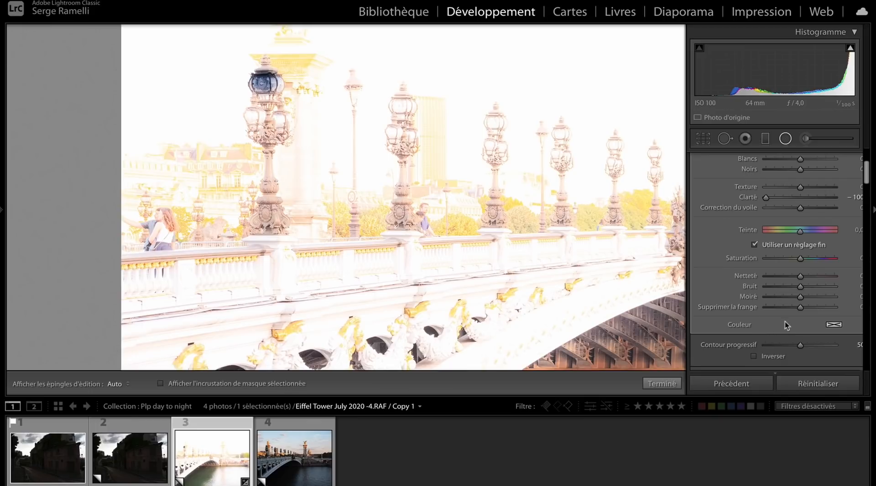
{"action": "scroll", "coordinate": [785, 328], "scroll_direction": "down", "scroll_amount": 1}
{"action": "left_click", "coordinate": [766, 351]}
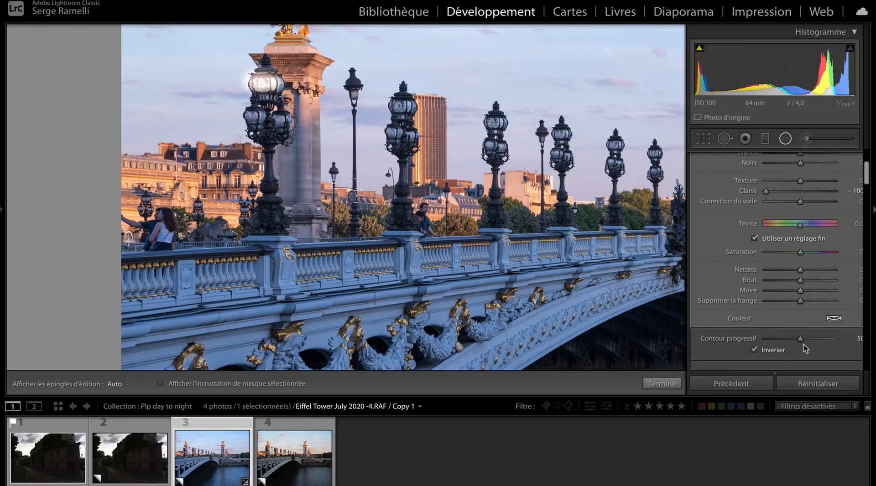
{"action": "left_click_drag", "start_coordinate": [801, 340], "coordinate": [706, 340]}
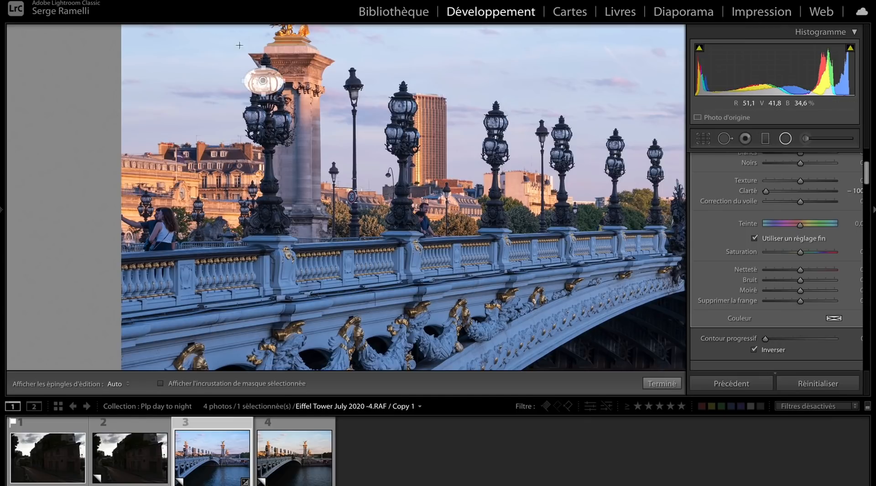
{"action": "left_click_drag", "start_coordinate": [782, 339], "coordinate": [840, 339]}
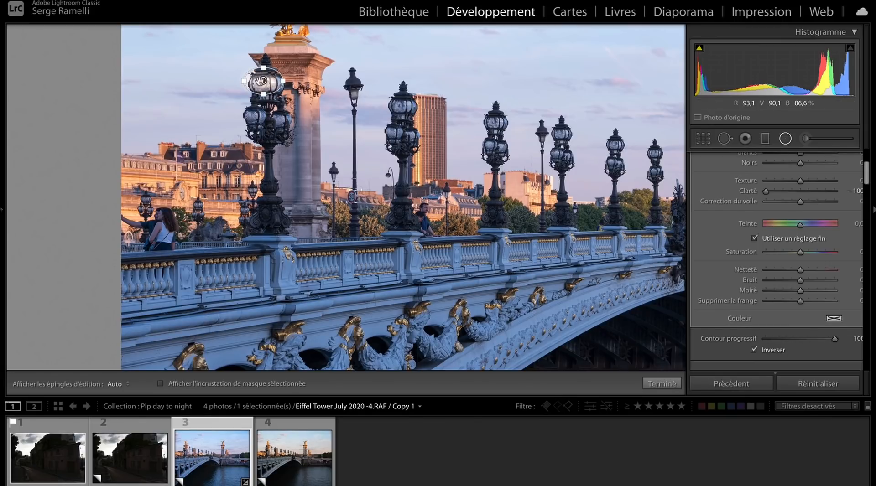
Step: Duplicate the radial filter over the first lamppost's two lower globes and the second lamppost's upper globe
{"action": "left_click_drag", "start_coordinate": [260, 81], "coordinate": [419, 107]}
{"action": "right_click", "coordinate": [265, 82]}
{"action": "left_click", "coordinate": [281, 86]}
{"action": "right_click", "coordinate": [262, 118]}
{"action": "left_click", "coordinate": [282, 123]}
{"action": "right_click", "coordinate": [273, 122]}
{"action": "left_click", "coordinate": [292, 127]}
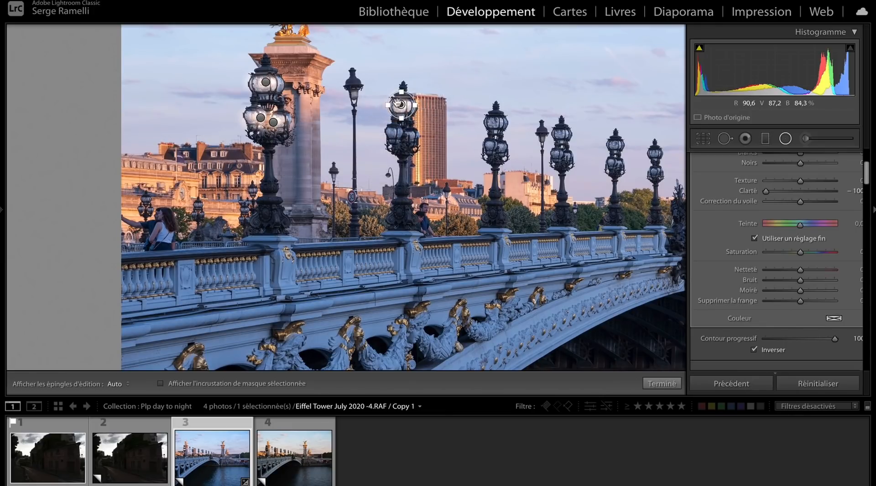
Step: Duplicate the radial filter over the second lamppost's lower globes and the third lamppost's upper and lower globes
{"action": "right_click", "coordinate": [400, 105]}
{"action": "left_click", "coordinate": [413, 109]}
{"action": "left_click_drag", "start_coordinate": [401, 105], "coordinate": [401, 135]}
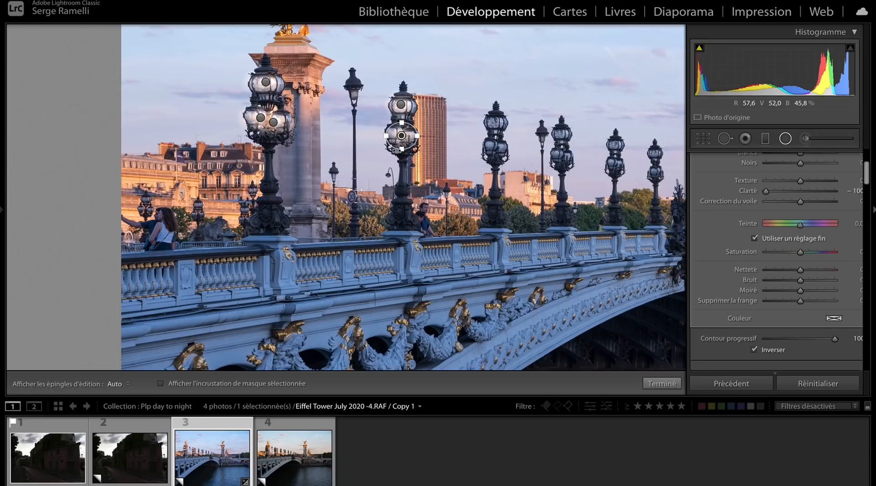
{"action": "right_click", "coordinate": [402, 135]}
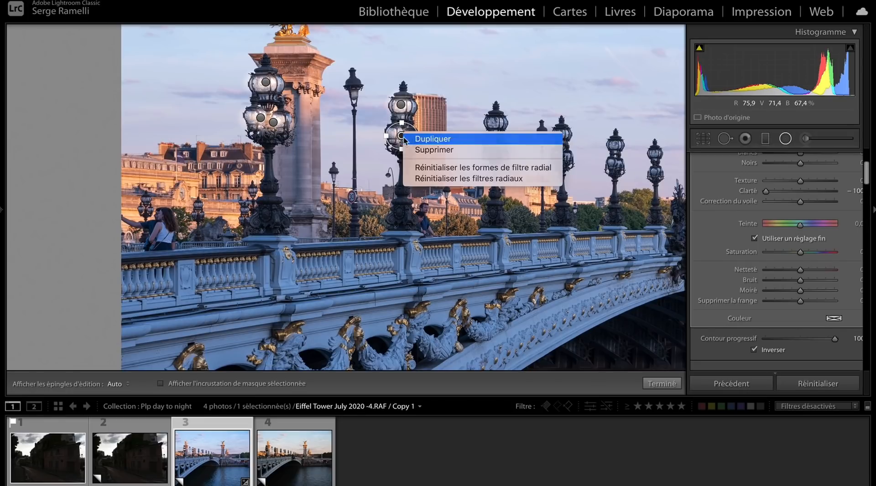
{"action": "left_click", "coordinate": [432, 138]}
{"action": "left_click_drag", "start_coordinate": [401, 136], "coordinate": [494, 152]}
{"action": "right_click", "coordinate": [496, 122]}
{"action": "left_click", "coordinate": [507, 125]}
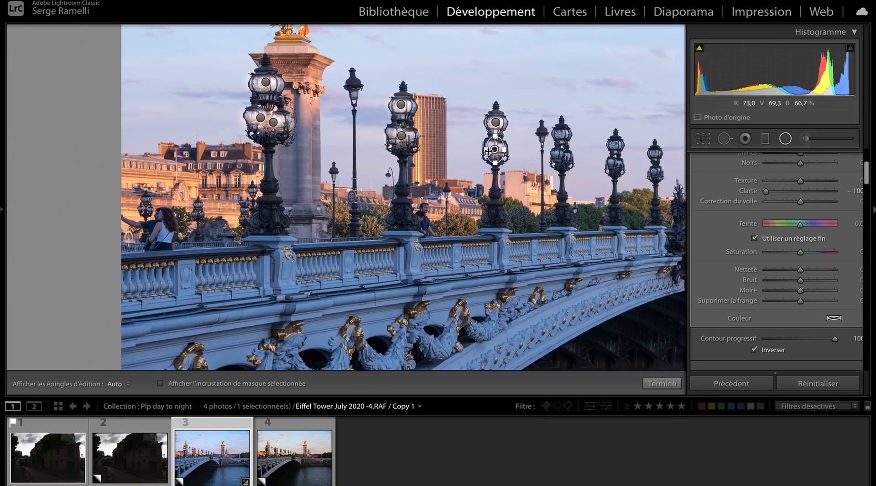
Step: Duplicate the radial filter and place the copy over the tall single lantern between the first two multi-globe lampposts
{"action": "right_click", "coordinate": [495, 149]}
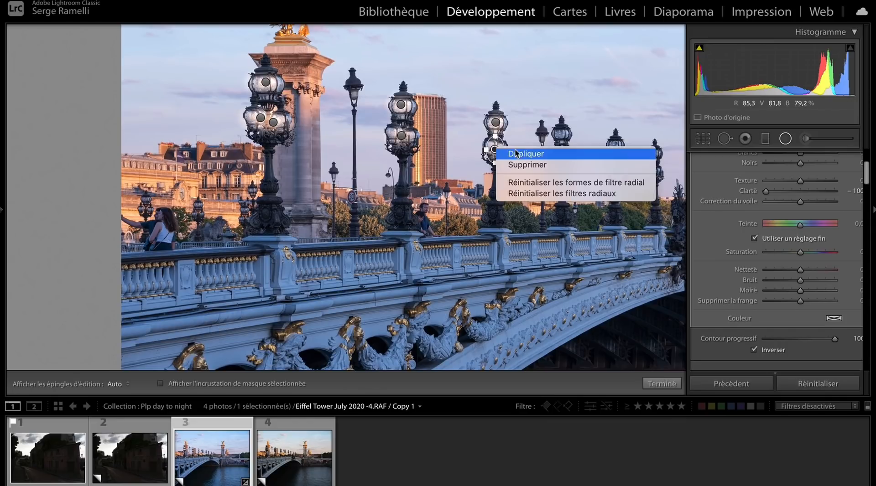
{"action": "left_click", "coordinate": [523, 155]}
{"action": "left_click_drag", "start_coordinate": [436, 113], "coordinate": [360, 92]}
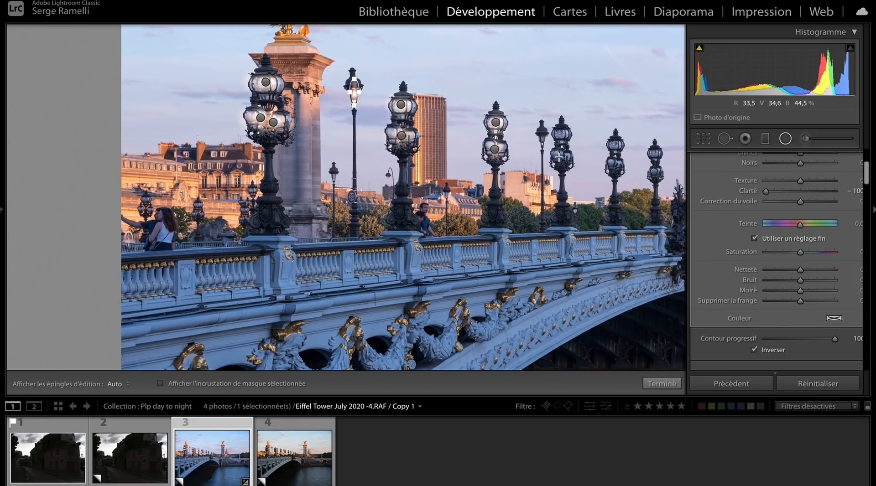
Step: Duplicate the radial filter over the upper and lower globes of the fourth and fifth multi-globe lampposts
{"action": "left_click_drag", "start_coordinate": [563, 167], "coordinate": [397, 154]}
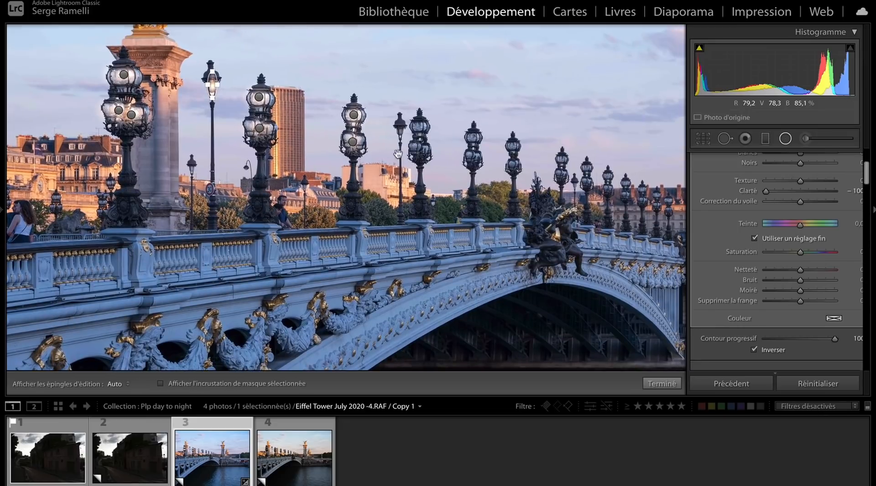
{"action": "right_click", "coordinate": [357, 144]}
{"action": "left_click", "coordinate": [353, 141]}
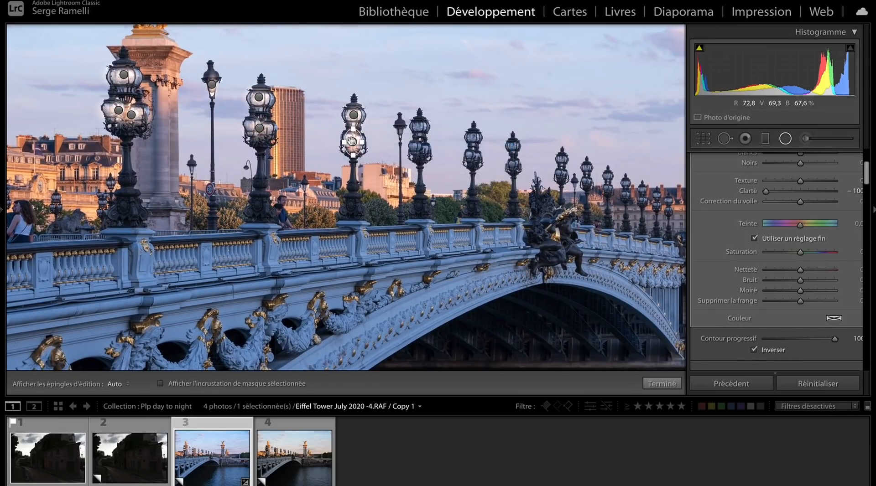
{"action": "right_click", "coordinate": [418, 131]}
{"action": "left_click_drag", "start_coordinate": [352, 141], "coordinate": [472, 138]}
{"action": "left_click", "coordinate": [433, 135]}
{"action": "right_click", "coordinate": [419, 149]}
{"action": "left_click", "coordinate": [430, 151]}
{"action": "right_click", "coordinate": [472, 138]}
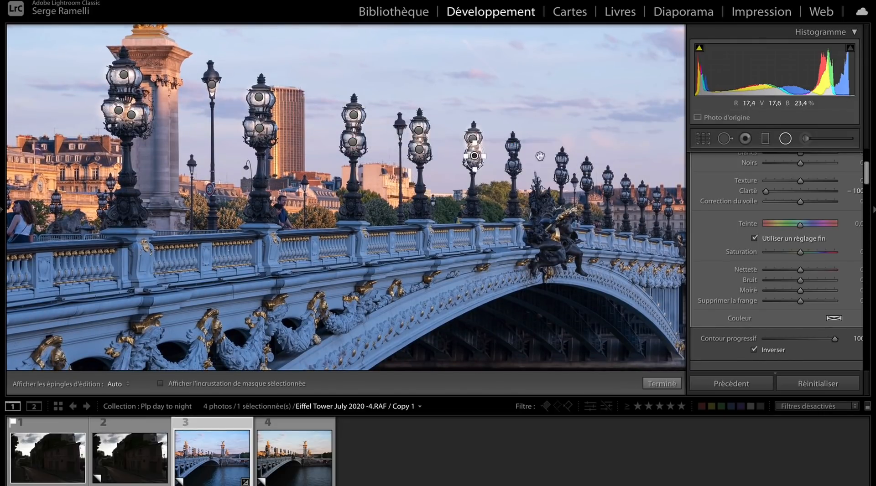
Step: At a 2:1 zoom ratio, place a copy of the radial filter over the sixth lamppost's upper globe
{"action": "left_click_drag", "start_coordinate": [539, 156], "coordinate": [348, 154]}
{"action": "mouse_move", "coordinate": [2, 211]}
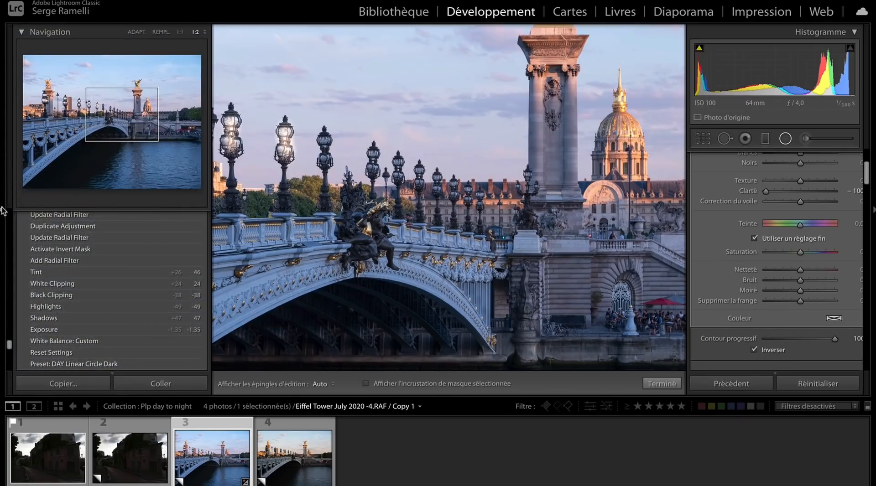
{"action": "left_click", "coordinate": [205, 33]}
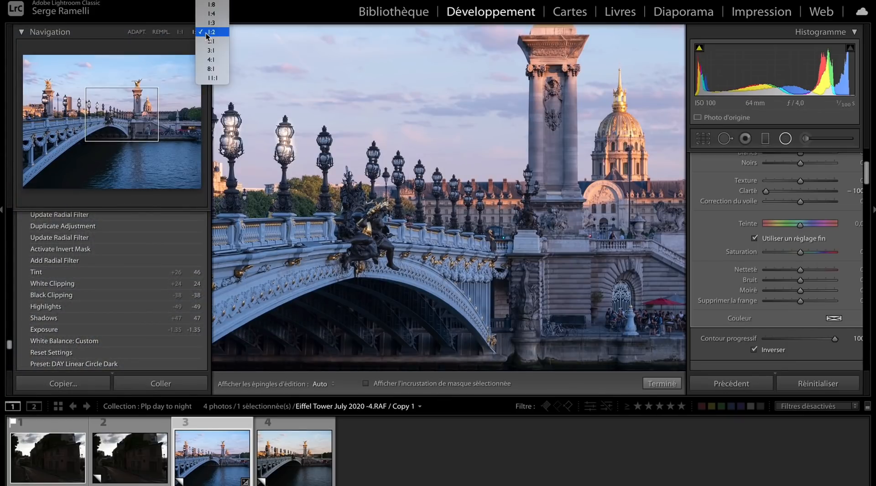
{"action": "left_click", "coordinate": [223, 42]}
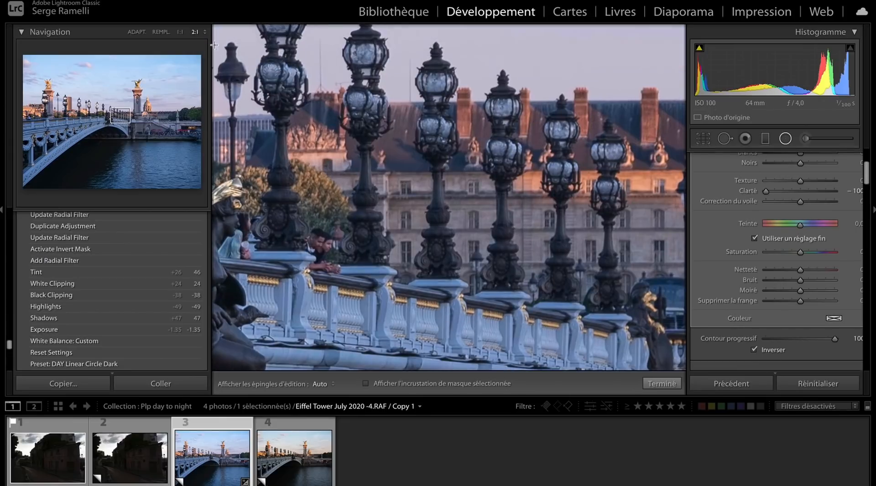
{"action": "left_click_drag", "start_coordinate": [410, 186], "coordinate": [521, 218]}
{"action": "left_click_drag", "start_coordinate": [440, 207], "coordinate": [609, 265]}
{"action": "left_click_drag", "start_coordinate": [395, 202], "coordinate": [407, 202]}
{"action": "left_click_drag", "start_coordinate": [338, 170], "coordinate": [494, 134]}
{"action": "right_click", "coordinate": [321, 169]}
{"action": "key", "text": "Escape"}
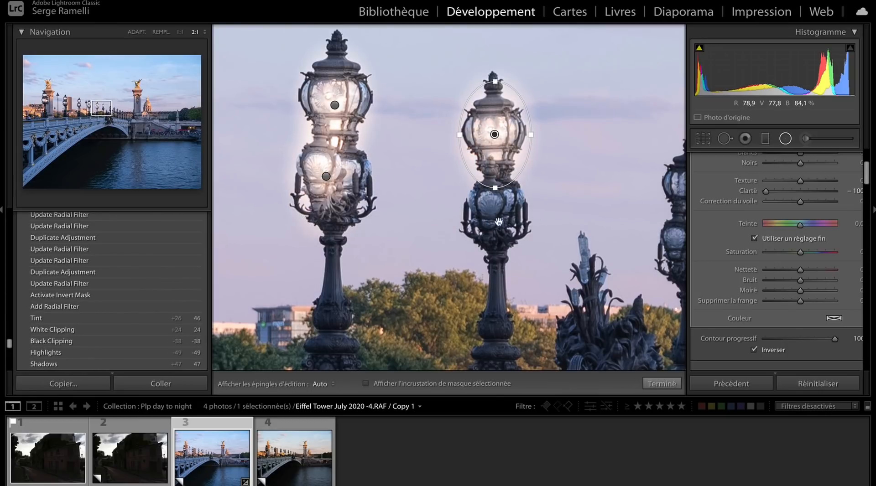
Step: Resize the radial filter around the sixth lamppost's upper globe and centre it on the glass
{"action": "left_click_drag", "start_coordinate": [499, 221], "coordinate": [426, 206]}
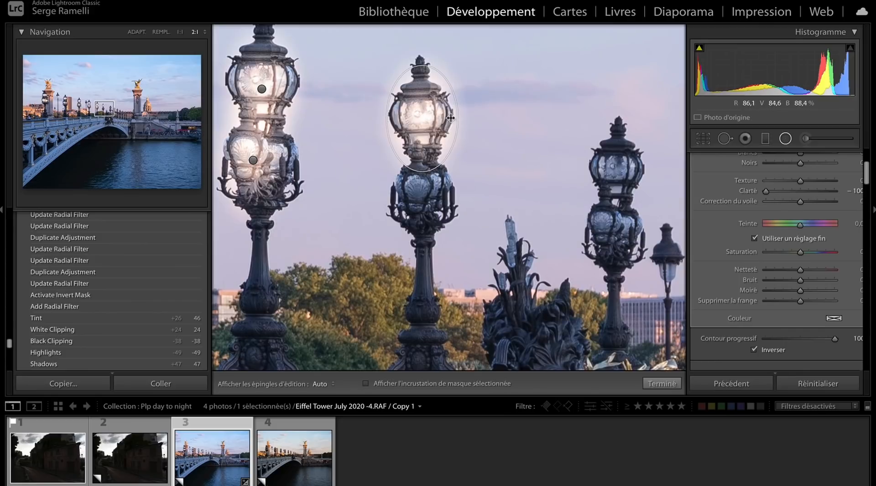
{"action": "left_click_drag", "start_coordinate": [450, 118], "coordinate": [417, 116]}
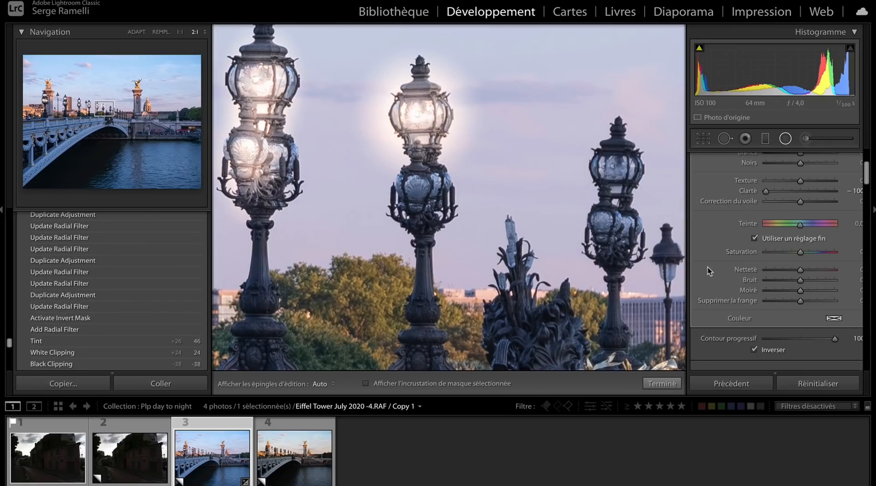
{"action": "left_click_drag", "start_coordinate": [418, 115], "coordinate": [420, 118]}
Step: Apply a Luminance range mask to the sixth lamppost's upper-globe radial filter, with the lower range limit at 41
{"action": "scroll", "coordinate": [817, 286], "scroll_direction": "down", "scroll_amount": 5}
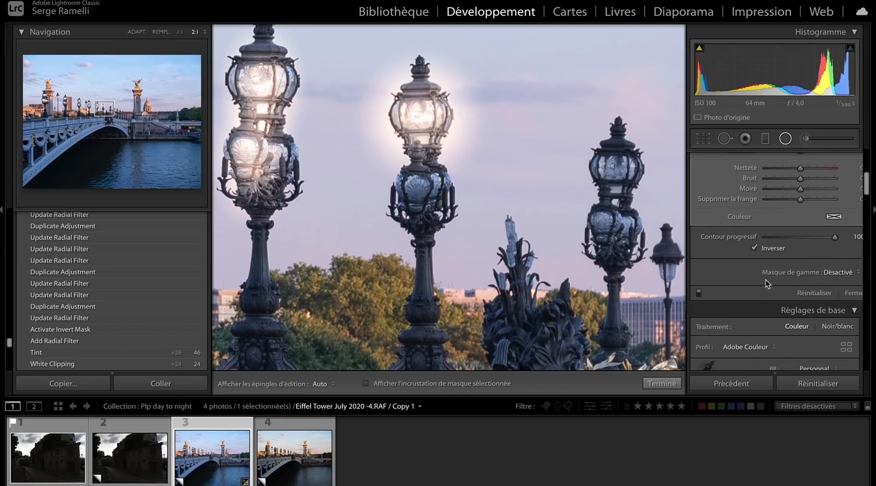
{"action": "left_click", "coordinate": [841, 273]}
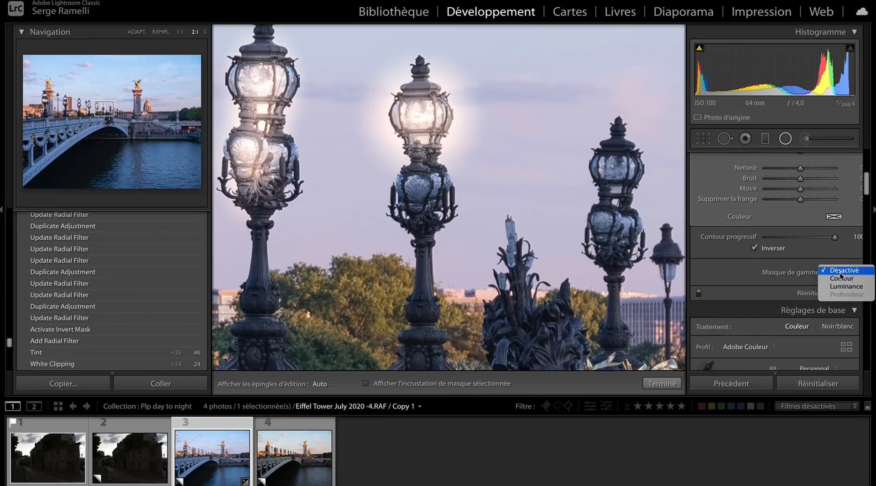
{"action": "left_click", "coordinate": [846, 286]}
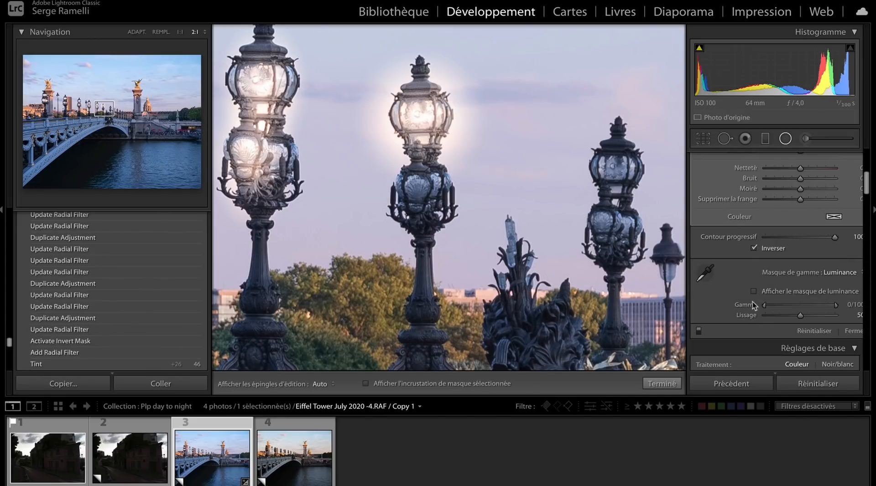
{"action": "left_click_drag", "start_coordinate": [763, 305], "coordinate": [791, 309]}
Step: Add a Luminance range mask to the fifth lamppost's upper-globe radial filter, with the lower range limit at 44
{"action": "mouse_move", "coordinate": [374, 128]}
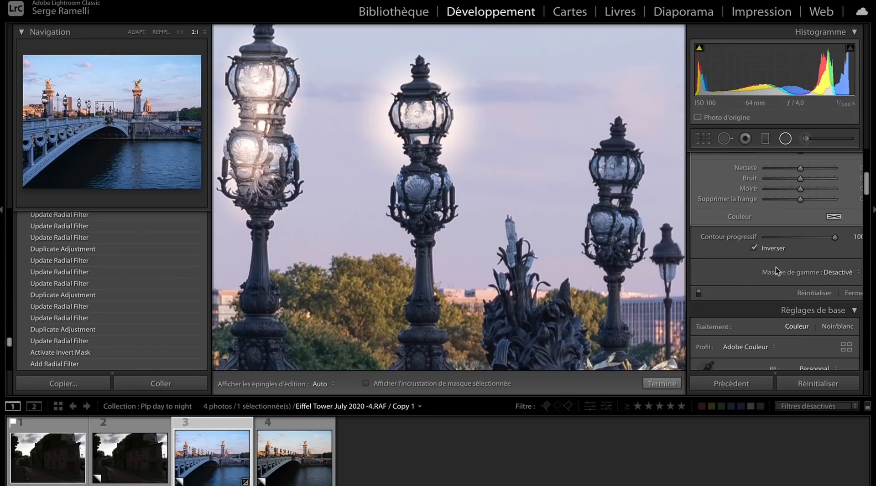
{"action": "left_click", "coordinate": [838, 272]}
{"action": "left_click", "coordinate": [842, 288]}
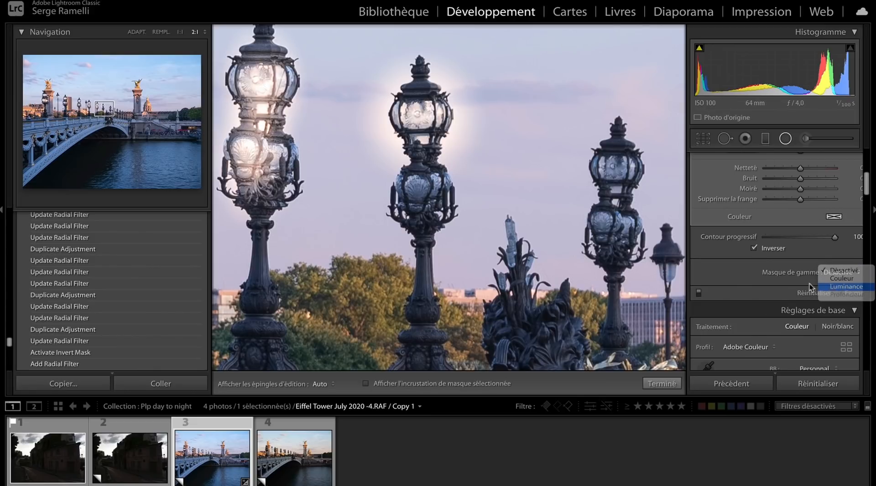
{"action": "left_click_drag", "start_coordinate": [768, 307], "coordinate": [795, 305]}
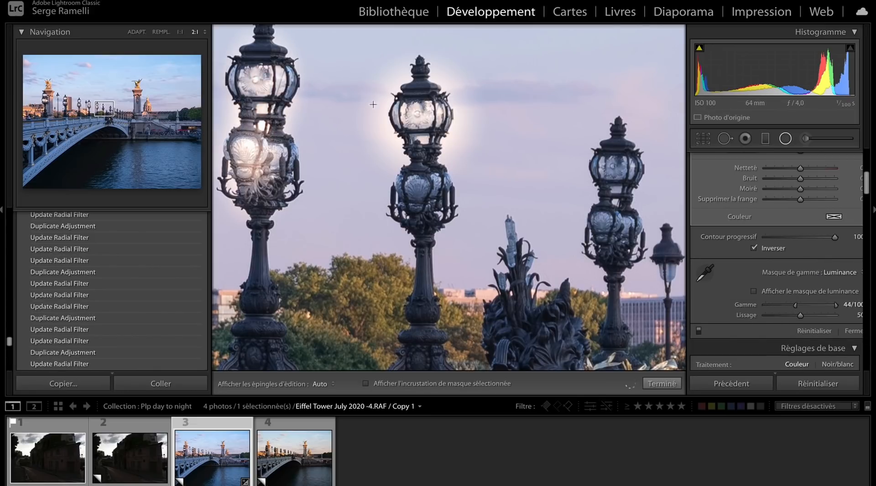
Step: Add a Luminance range mask to the fifth lamppost's lower-globe radial filter, with the lower range limit at 47
{"action": "mouse_move", "coordinate": [258, 165]}
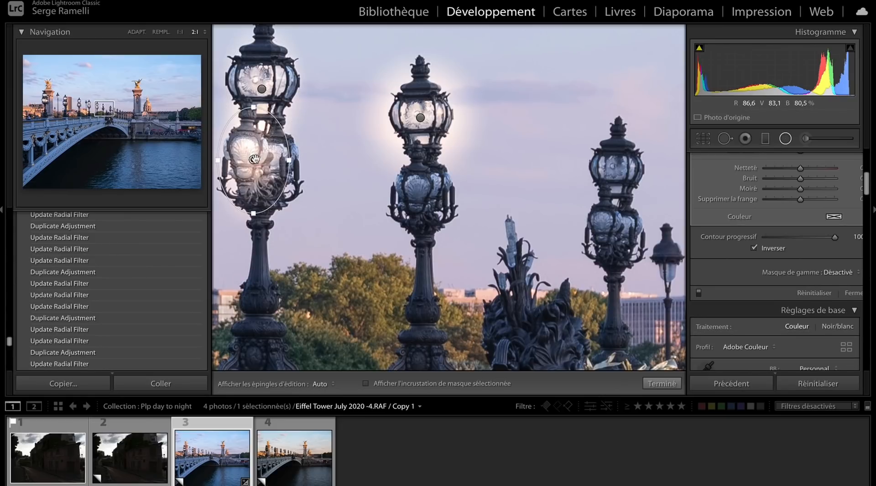
{"action": "left_click", "coordinate": [851, 274]}
{"action": "left_click", "coordinate": [848, 289]}
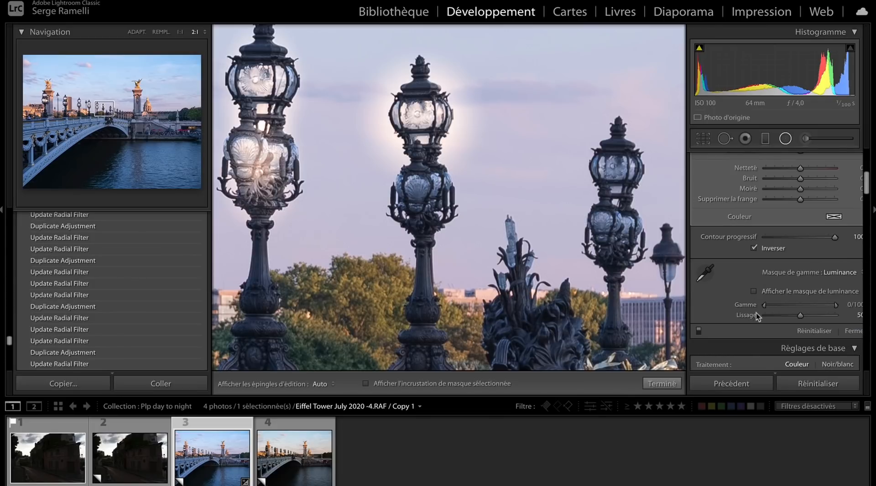
{"action": "left_click_drag", "start_coordinate": [765, 308], "coordinate": [797, 306]}
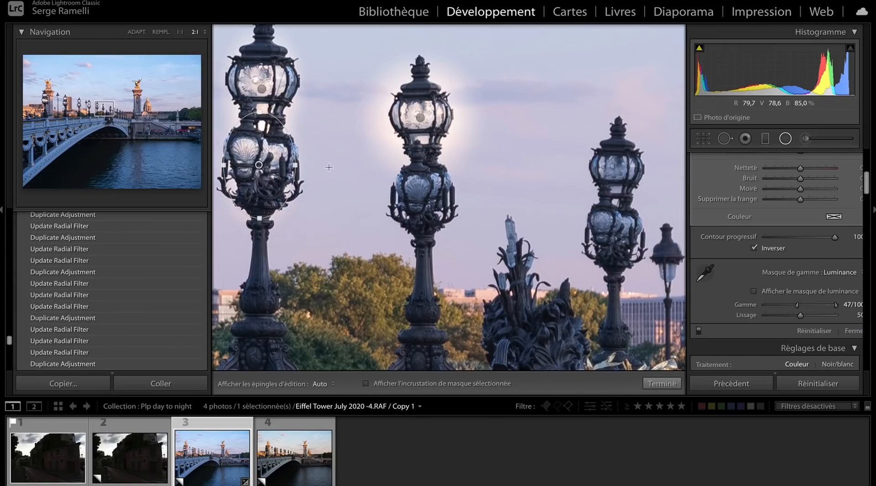
Step: Duplicate the sixth lamppost's masked radial filter and place the copy over the seventh lamppost's upper globe
{"action": "mouse_move", "coordinate": [427, 124]}
{"action": "left_click_drag", "start_coordinate": [349, 176], "coordinate": [383, 190]}
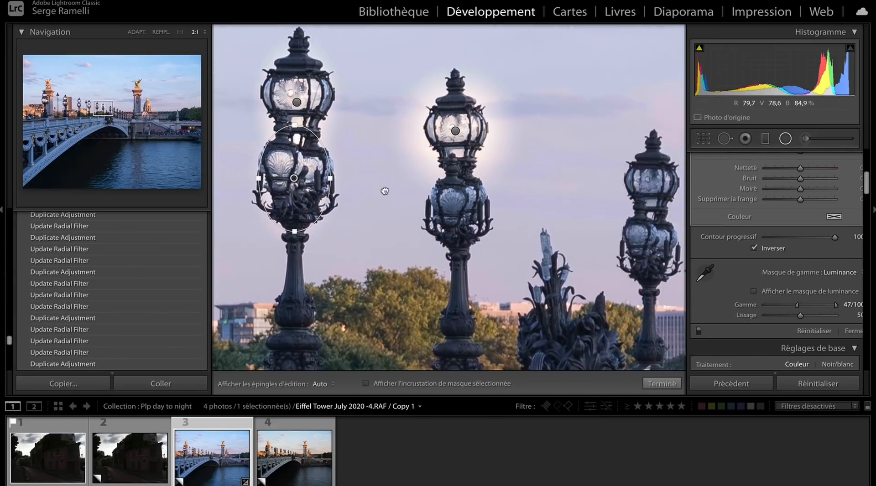
{"action": "left_click", "coordinate": [454, 131]}
{"action": "right_click", "coordinate": [454, 131]}
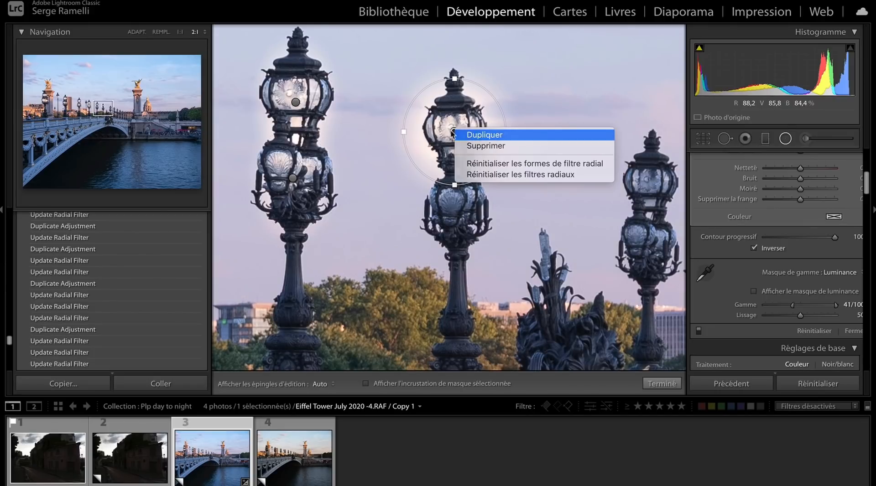
{"action": "left_click", "coordinate": [454, 134]}
{"action": "left_click_drag", "start_coordinate": [454, 131], "coordinate": [650, 188]}
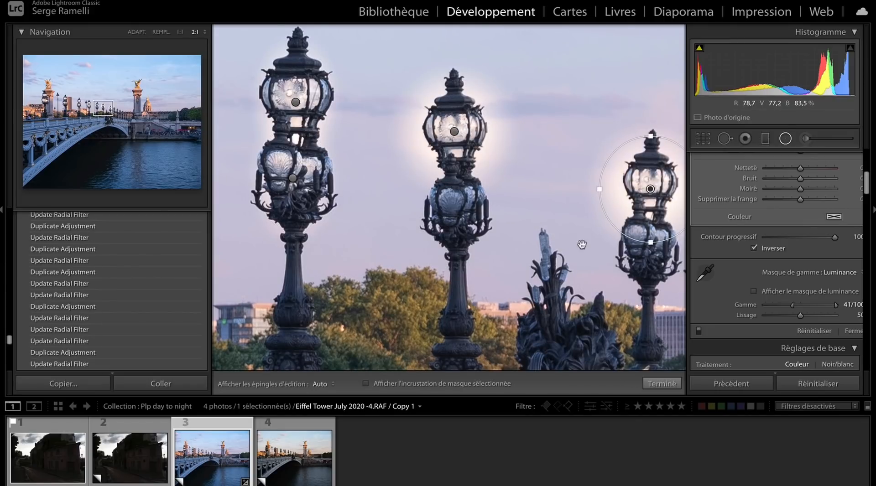
Step: Narrow the seventh lamppost's radial filter and duplicate it over that lamppost's lower globe and the eighth lamppost's upper globe
{"action": "left_click_drag", "start_coordinate": [581, 245], "coordinate": [443, 236]}
{"action": "left_click_drag", "start_coordinate": [566, 183], "coordinate": [614, 218]}
{"action": "right_click", "coordinate": [514, 184]}
{"action": "left_click", "coordinate": [552, 190]}
{"action": "right_click", "coordinate": [513, 244]}
{"action": "left_click", "coordinate": [548, 250]}
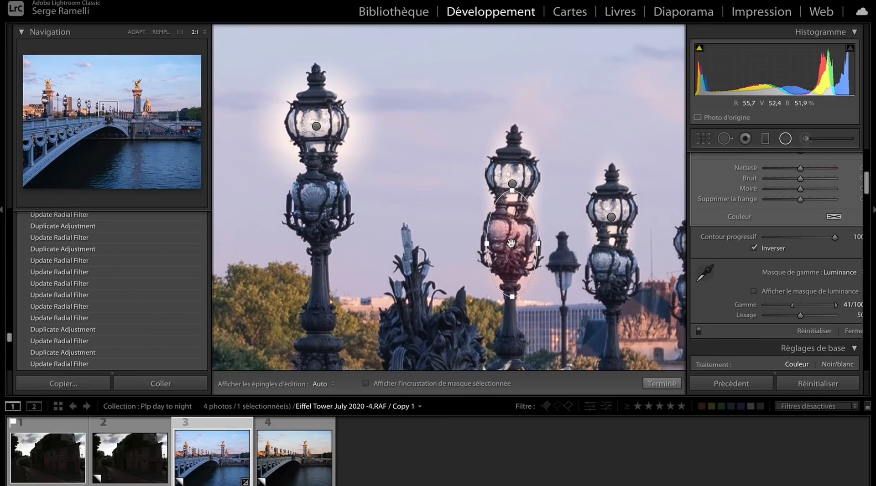
Step: Duplicate the narrowed radial filter over the eighth lamppost's lower globe and both globes of the ninth lamppost
{"action": "right_click", "coordinate": [511, 243]}
{"action": "left_click", "coordinate": [547, 250]}
{"action": "left_click_drag", "start_coordinate": [511, 243], "coordinate": [454, 258]}
{"action": "right_click", "coordinate": [373, 233]}
{"action": "left_click", "coordinate": [409, 239]}
{"action": "right_click", "coordinate": [453, 215]}
{"action": "left_click", "coordinate": [490, 219]}
Step: Duplicate the radial filter over the upper and lower globes of the tenth to thirteenth lampposts along the balustrade
{"action": "right_click", "coordinate": [455, 258]}
{"action": "left_click_drag", "start_coordinate": [524, 247], "coordinate": [591, 268]}
{"action": "right_click", "coordinate": [526, 247]}
{"action": "left_click", "coordinate": [561, 253]}
{"action": "right_click", "coordinate": [525, 284]}
{"action": "left_click", "coordinate": [561, 289]}
{"action": "left_click_drag", "start_coordinate": [592, 268], "coordinate": [484, 170]}
{"action": "left_click_drag", "start_coordinate": [488, 206], "coordinate": [486, 208]}
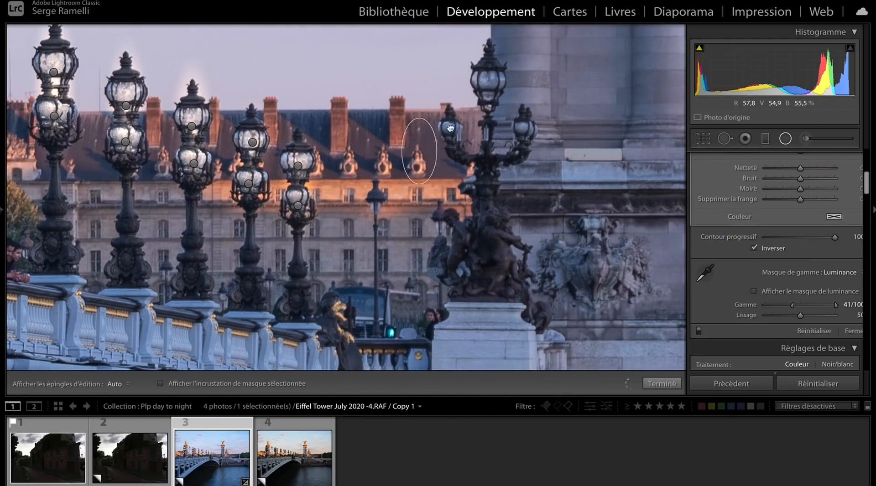
Step: Place copies of the radial filter over the branched candelabrum's lamps by the stone column and over the single street lamp beside it
{"action": "scroll", "coordinate": [811, 201], "scroll_direction": "up", "scroll_amount": 10}
{"action": "mouse_move", "coordinate": [450, 128]}
{"action": "left_mouse_down"}
{"action": "mouse_move", "coordinate": [491, 82]}
{"action": "mouse_move", "coordinate": [523, 131]}
{"action": "mouse_move", "coordinate": [535, 131]}
{"action": "mouse_move", "coordinate": [452, 128]}
{"action": "left_mouse_up"}
{"action": "right_click", "coordinate": [491, 82]}
{"action": "left_click", "coordinate": [521, 85]}
{"action": "right_click", "coordinate": [524, 130]}
{"action": "left_click", "coordinate": [553, 134]}
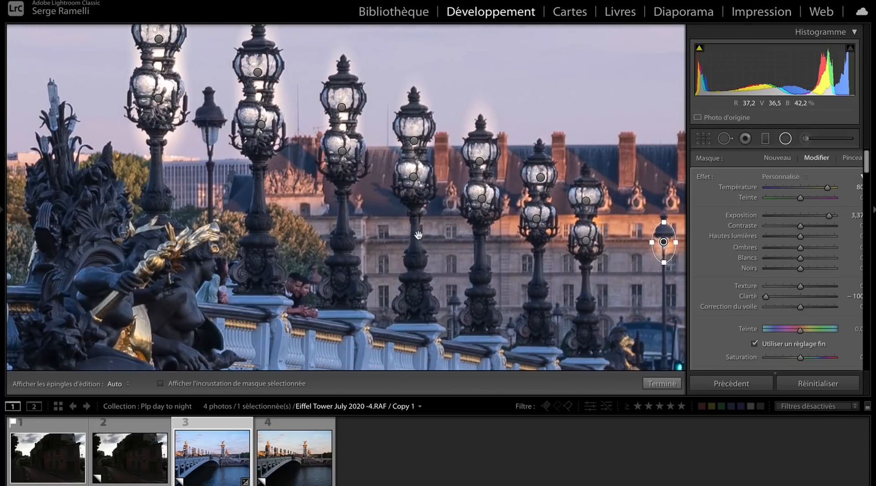
{"action": "left_click", "coordinate": [418, 235]}
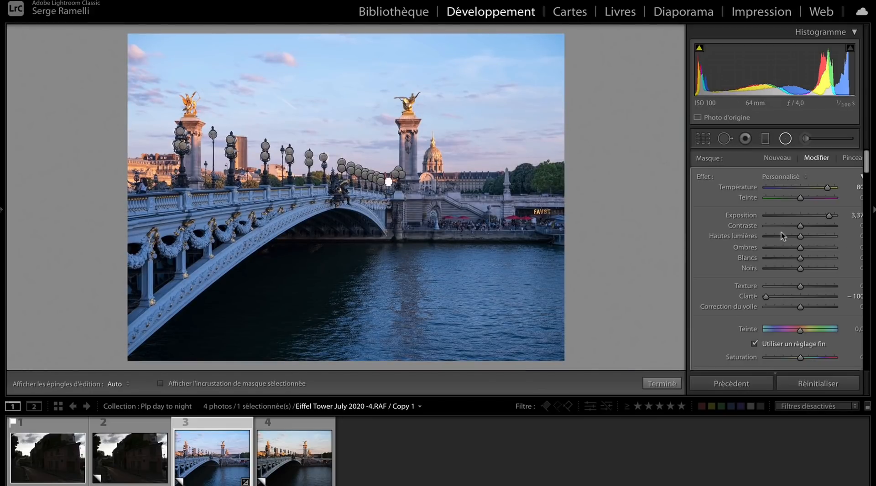
Step: Narrow the radial filter around the sixth lamppost's upper globe and place a duplicate over its lower globe
{"action": "left_click", "coordinate": [332, 161]}
{"action": "left_click", "coordinate": [269, 144]}
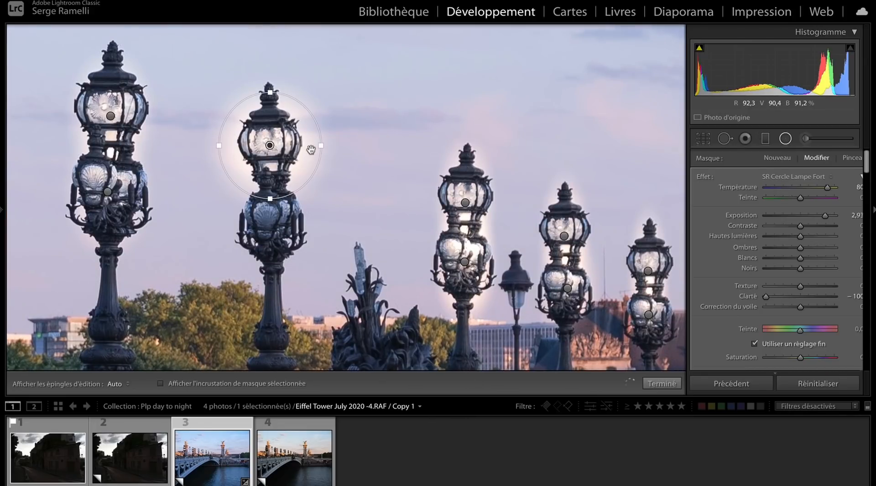
{"action": "left_click_drag", "start_coordinate": [315, 146], "coordinate": [276, 162]}
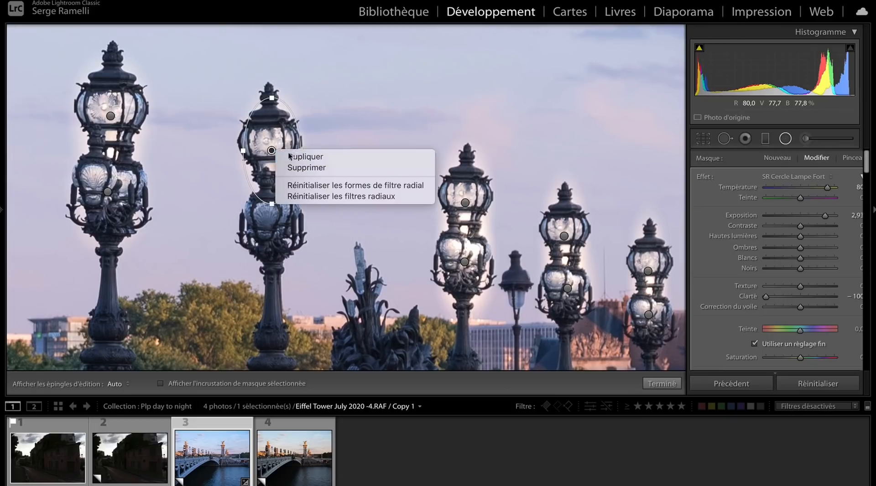
{"action": "left_click", "coordinate": [283, 156]}
{"action": "left_click_drag", "start_coordinate": [271, 150], "coordinate": [268, 222]}
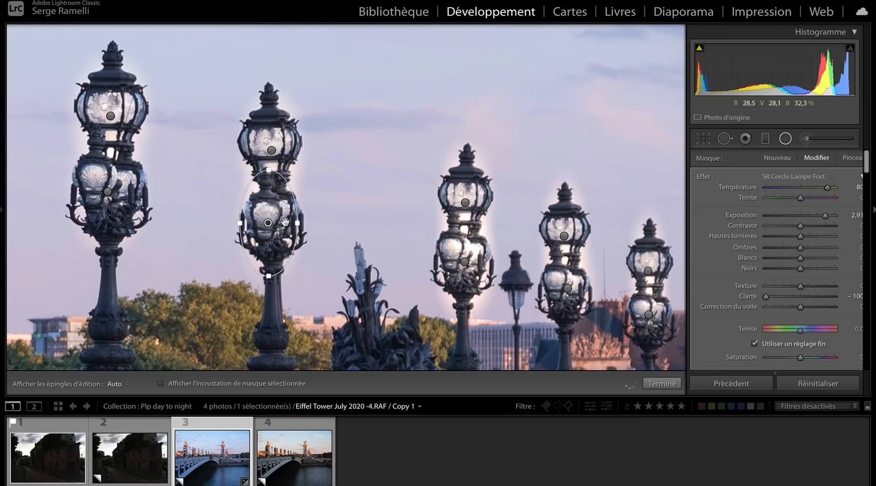
Step: Narrow the radial filters over the lower globes of the seventh and eighth lampposts to fit the glass
{"action": "left_click", "coordinate": [464, 202]}
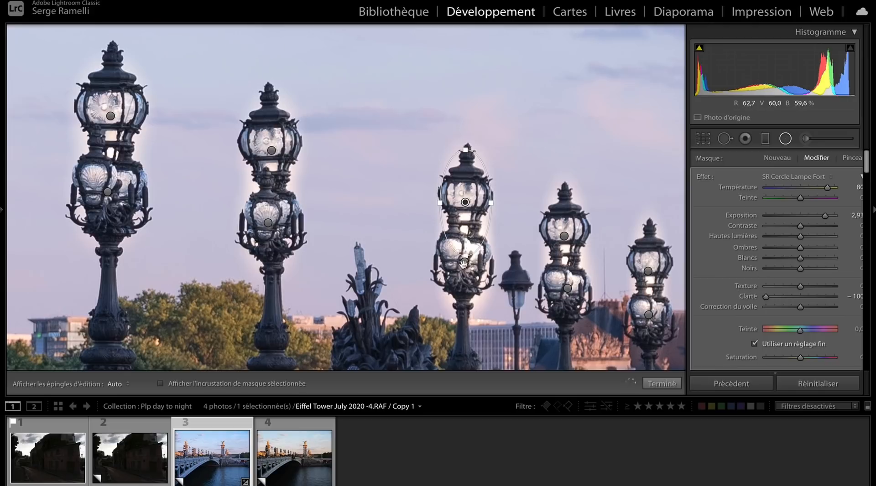
{"action": "left_click", "coordinate": [464, 262]}
{"action": "left_click_drag", "start_coordinate": [490, 262], "coordinate": [485, 263]}
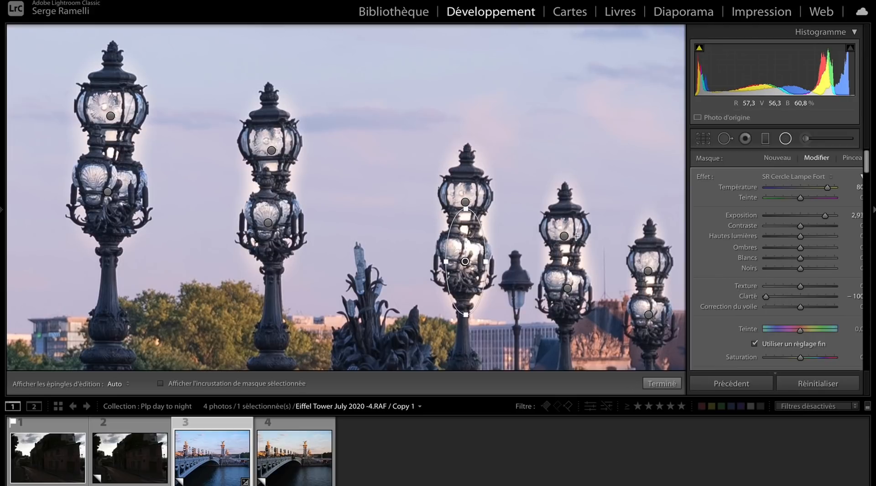
{"action": "left_click", "coordinate": [566, 288]}
{"action": "left_click_drag", "start_coordinate": [588, 288], "coordinate": [585, 289]}
{"action": "left_click", "coordinate": [109, 192]}
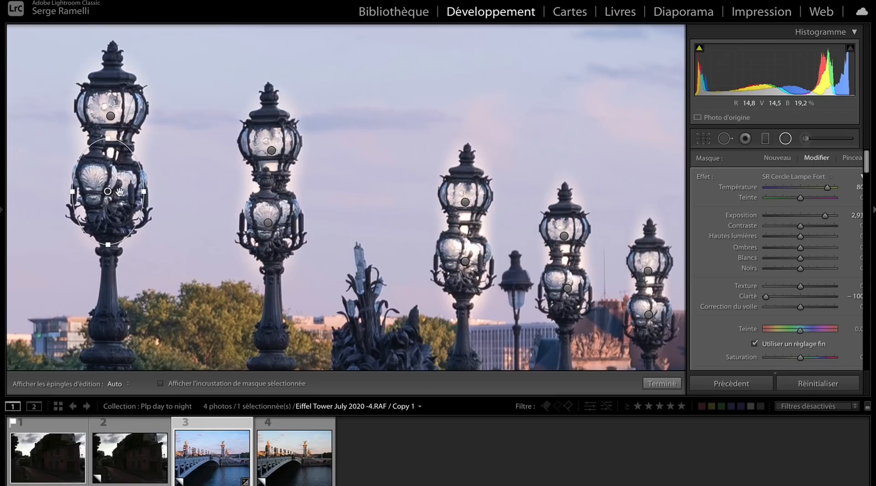
{"action": "key", "text": "z"}
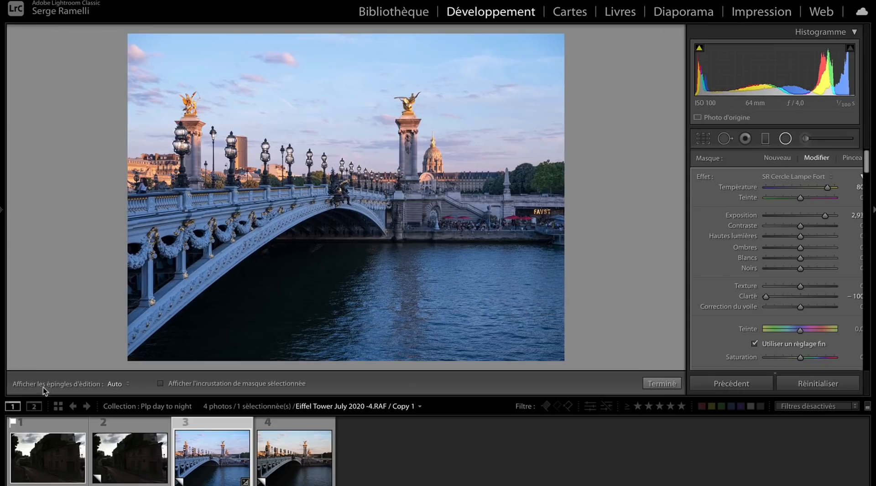
Step: Try the edit pin display modes Toujours, Sélectionné and Jamais, and return to Auto
{"action": "left_click", "coordinate": [114, 384]}
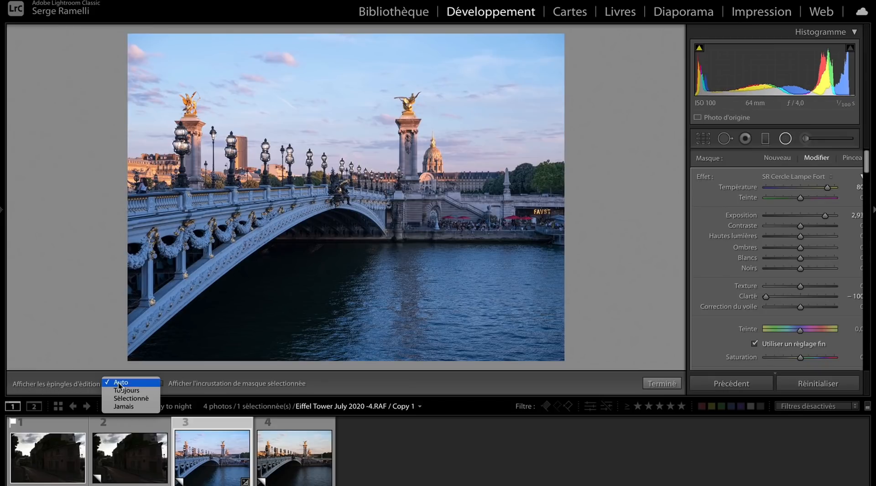
{"action": "left_click", "coordinate": [135, 391]}
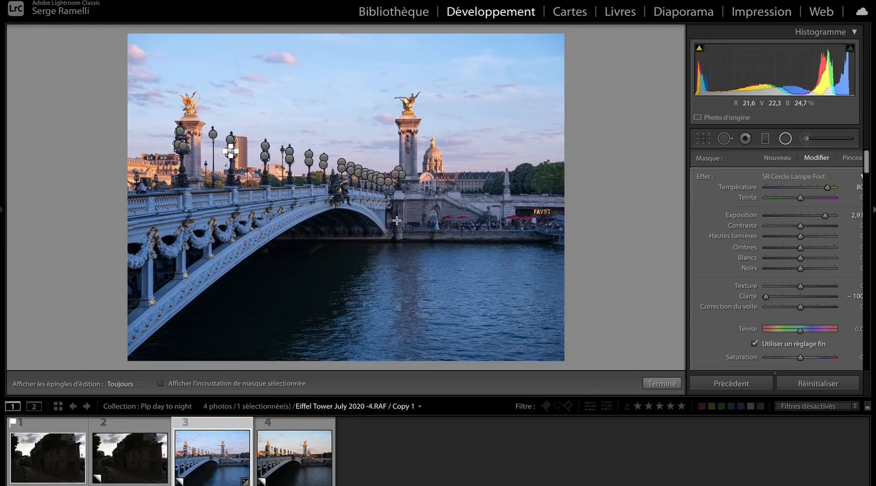
{"action": "left_click", "coordinate": [122, 384]}
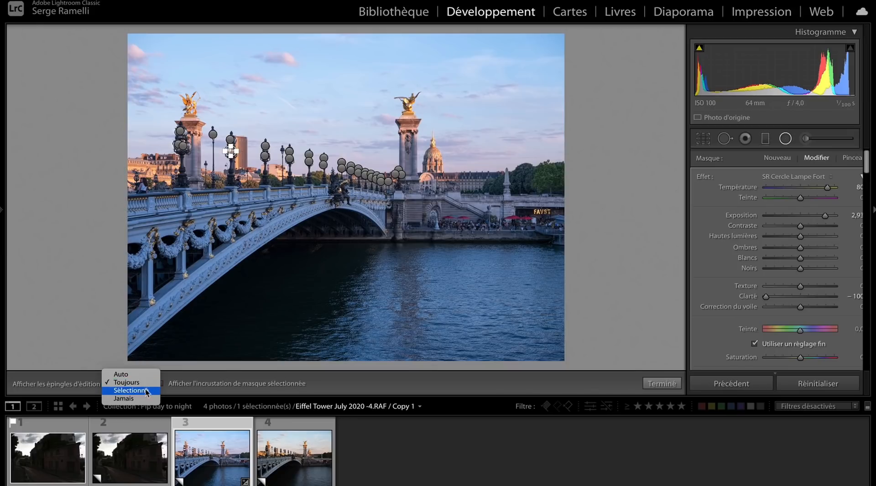
{"action": "left_click", "coordinate": [145, 391]}
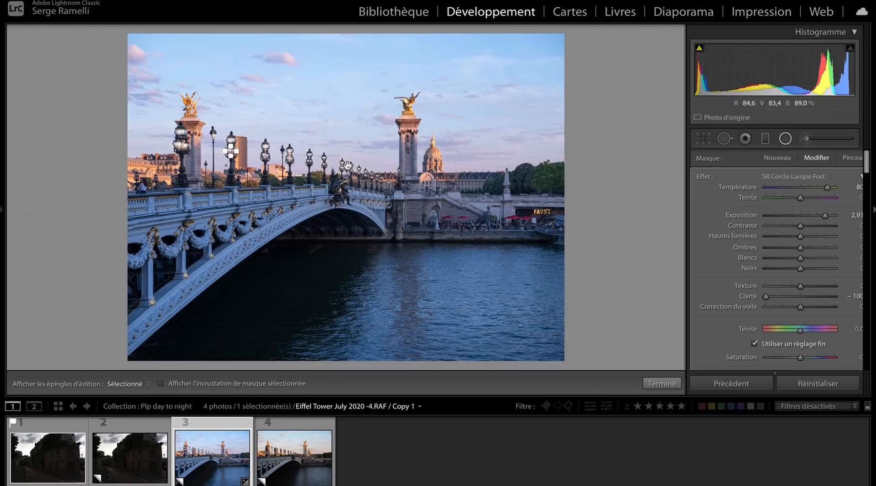
{"action": "left_click", "coordinate": [129, 386]}
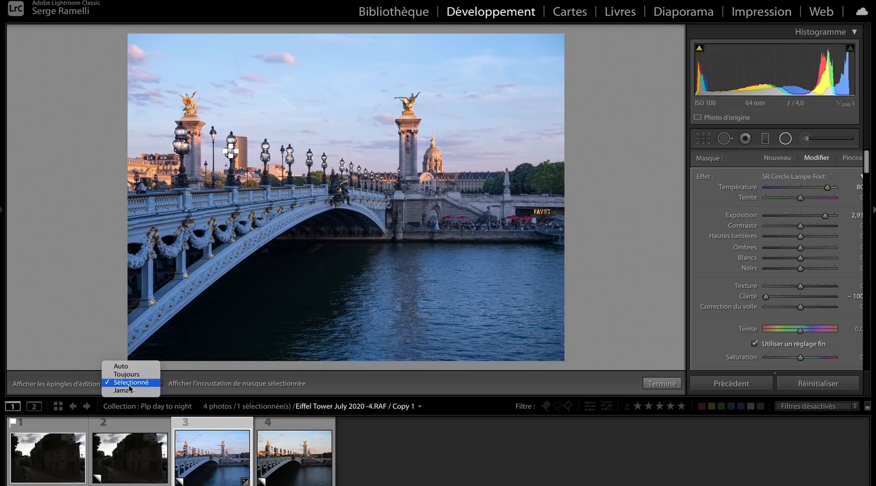
{"action": "left_click", "coordinate": [130, 391]}
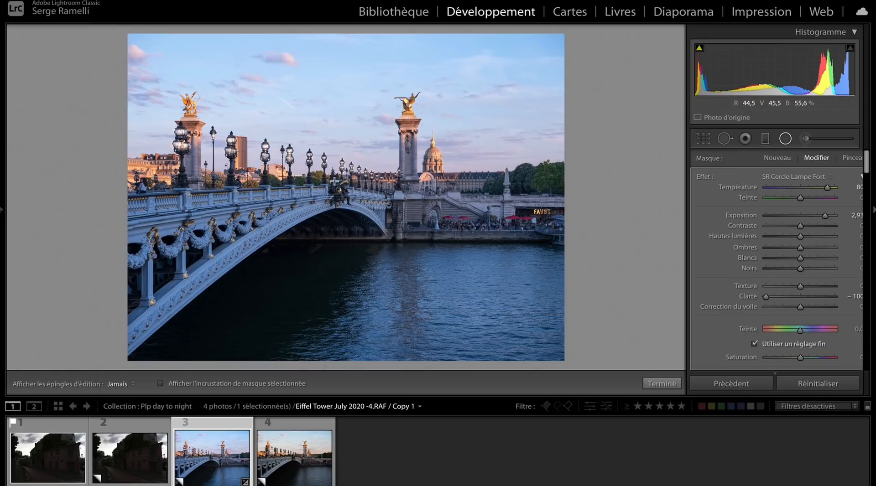
{"action": "left_click", "coordinate": [126, 384]}
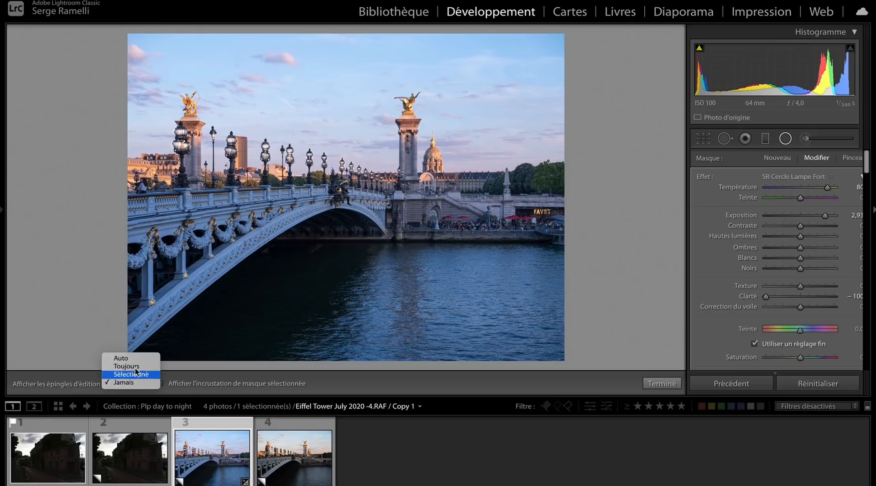
{"action": "left_click", "coordinate": [128, 358]}
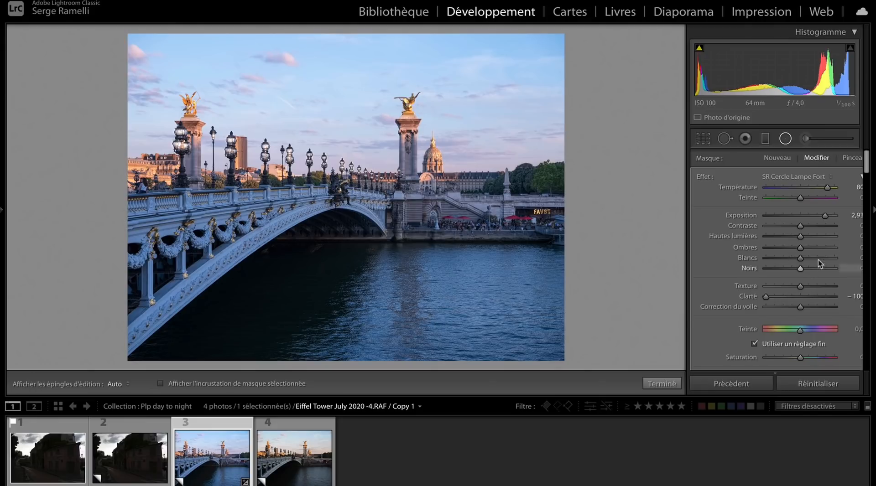
Step: Compare the whole photo with and without the radial filters by switching them off and on again
{"action": "left_click_drag", "start_coordinate": [867, 174], "coordinate": [869, 199]}
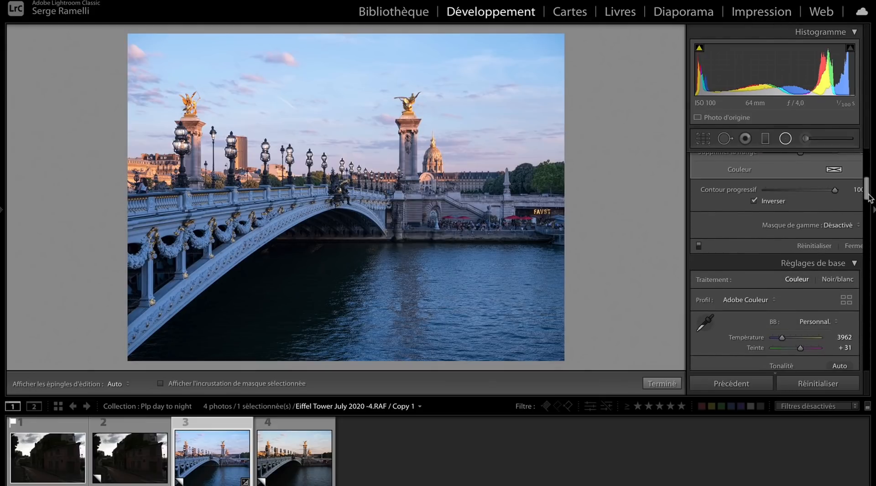
{"action": "left_click", "coordinate": [697, 246]}
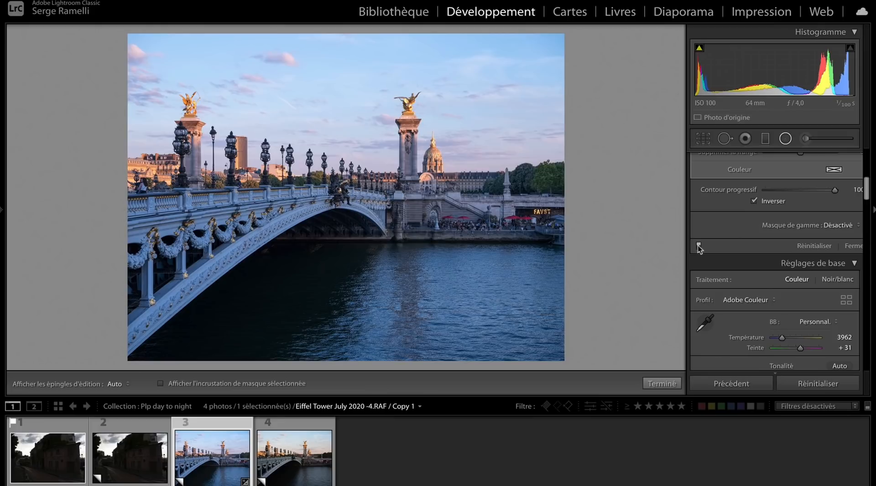
{"action": "left_click", "coordinate": [699, 247]}
{"action": "left_click", "coordinate": [698, 246]}
{"action": "left_click", "coordinate": [698, 247]}
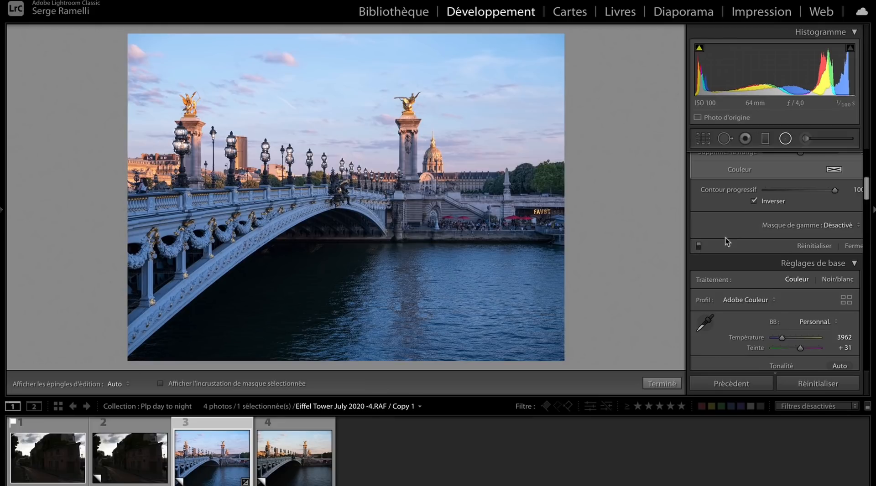
{"action": "scroll", "coordinate": [767, 251], "scroll_direction": "up", "scroll_amount": 2}
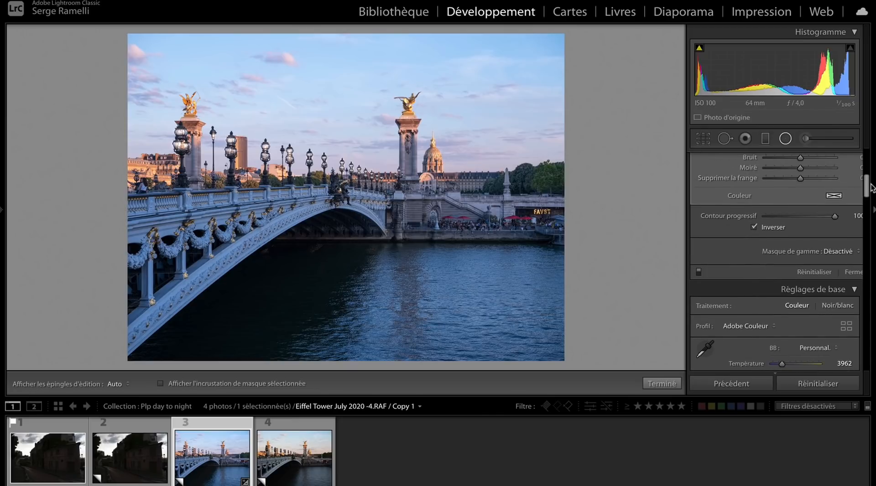
Step: Add a graduated filter with the SR Ciel Froid Drama preset from the upper sky down to the bridge arch
{"action": "left_click_drag", "start_coordinate": [867, 188], "coordinate": [866, 163]}
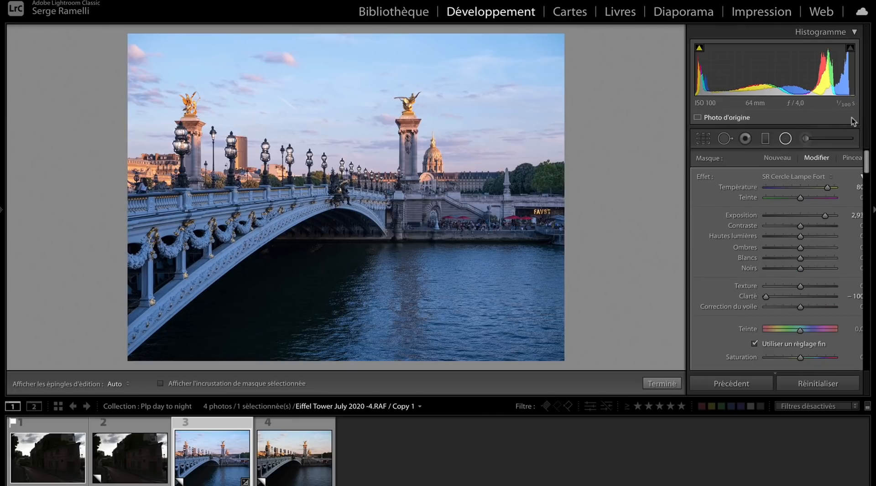
{"action": "left_click", "coordinate": [768, 141]}
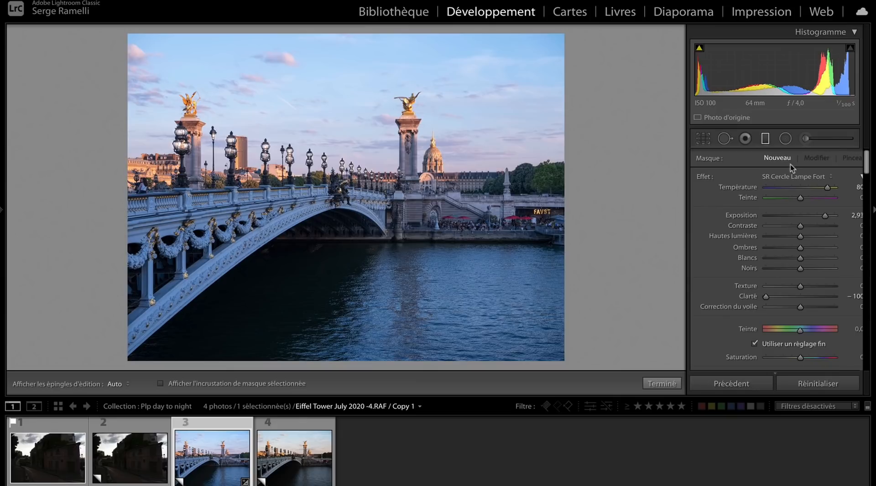
{"action": "left_click", "coordinate": [803, 176]}
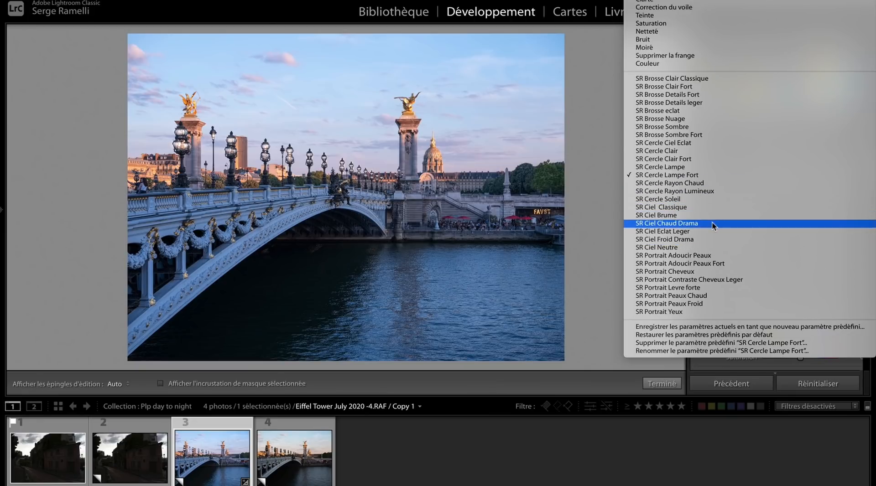
{"action": "left_click", "coordinate": [711, 239]}
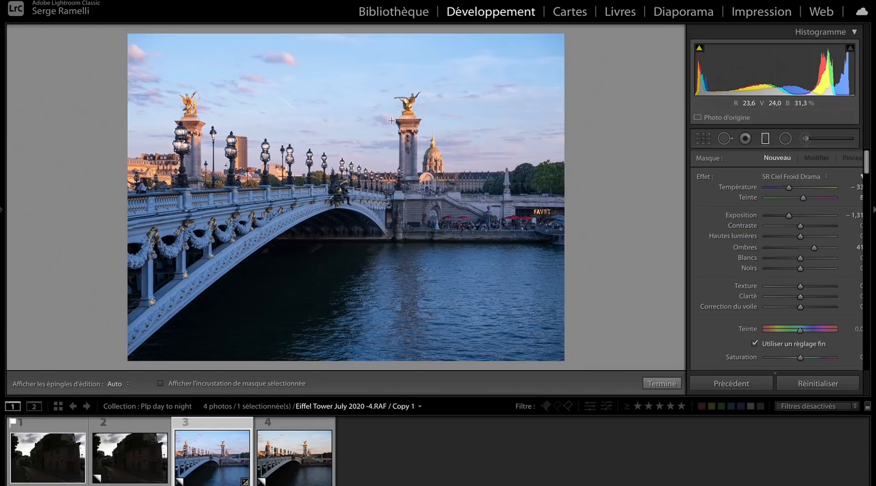
{"action": "left_click_drag", "start_coordinate": [336, 78], "coordinate": [336, 227]}
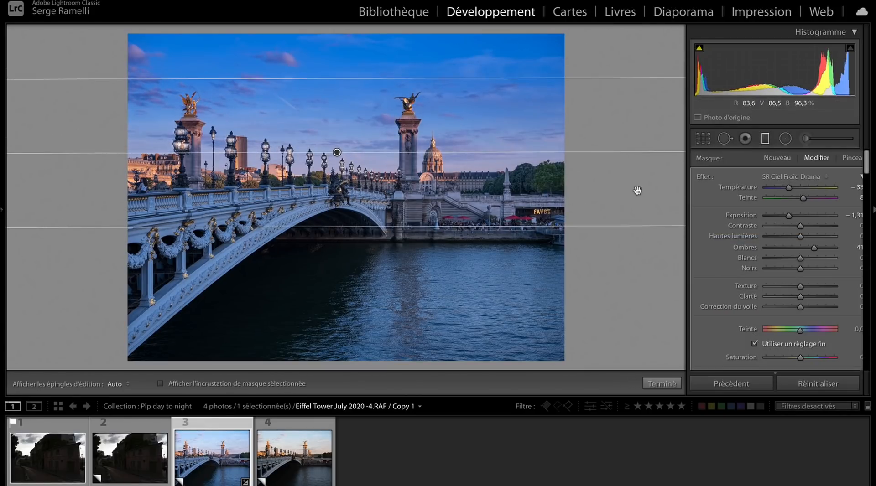
Step: Try the SR Ciel Neutre preset on the sky's graduated filter and settle on SR Ciel Chaud Drama
{"action": "left_click", "coordinate": [811, 177]}
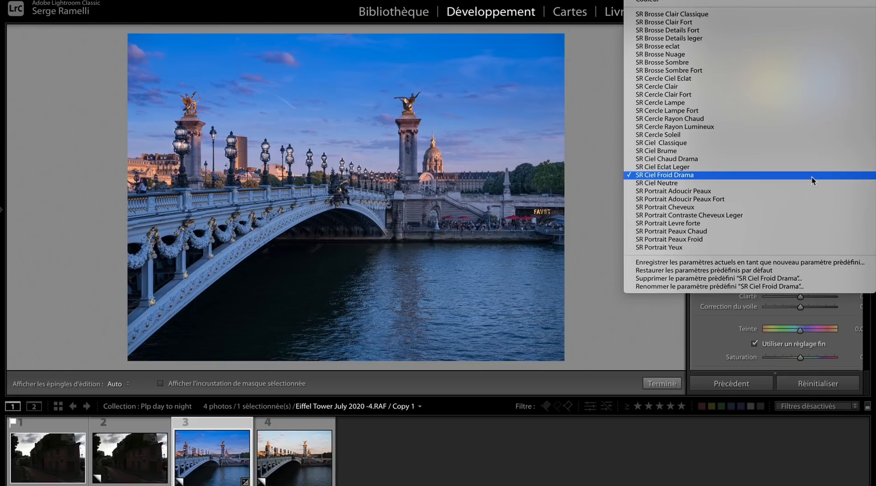
{"action": "left_click", "coordinate": [812, 185]}
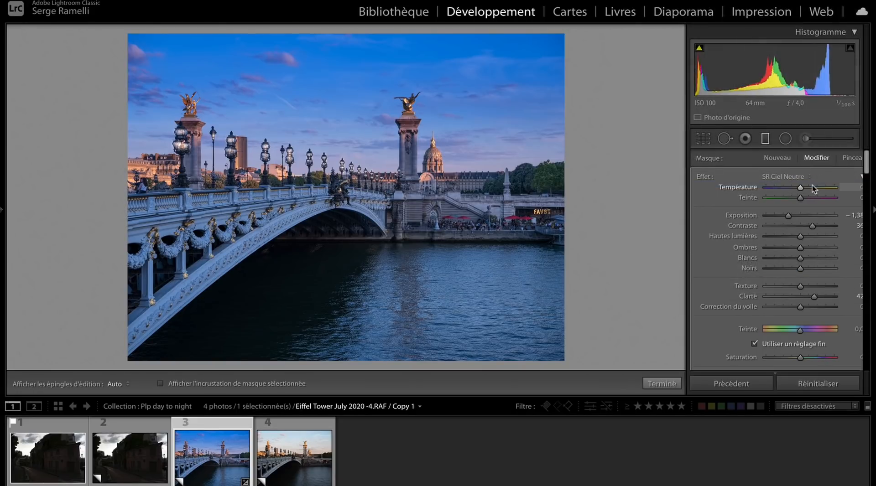
{"action": "left_click", "coordinate": [793, 177]}
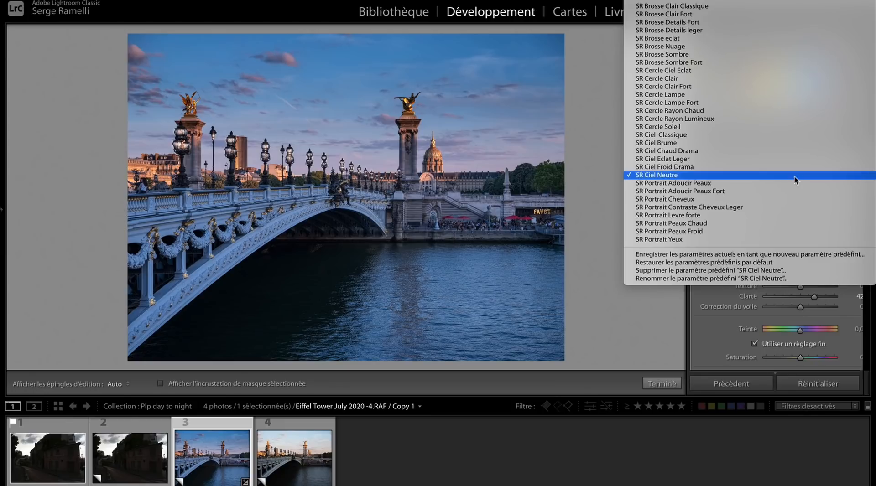
{"action": "left_click", "coordinate": [787, 151]}
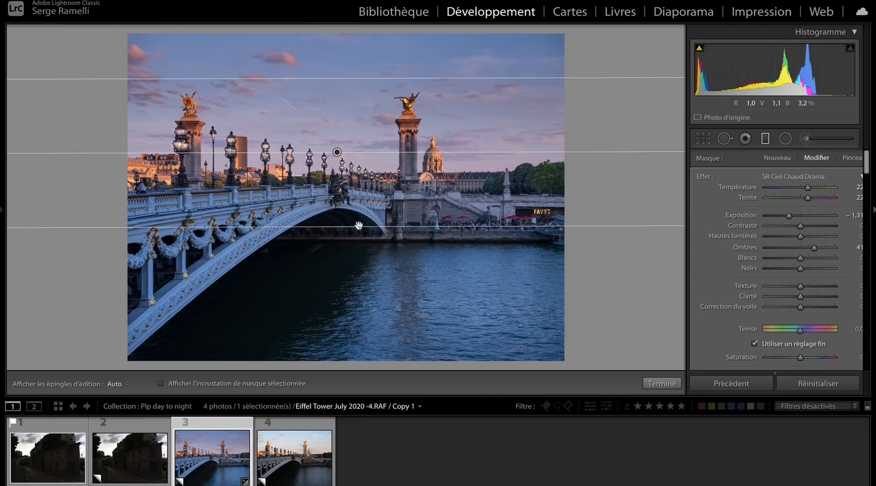
Step: Narrow the sky's graduated filter and shift it upward, with exposure −1,67 and temperature 15, and finish editing it
{"action": "mouse_move", "coordinate": [357, 227]}
{"action": "left_mouse_down"}
{"action": "mouse_move", "coordinate": [350, 268]}
{"action": "mouse_move", "coordinate": [350, 217]}
{"action": "left_mouse_up"}
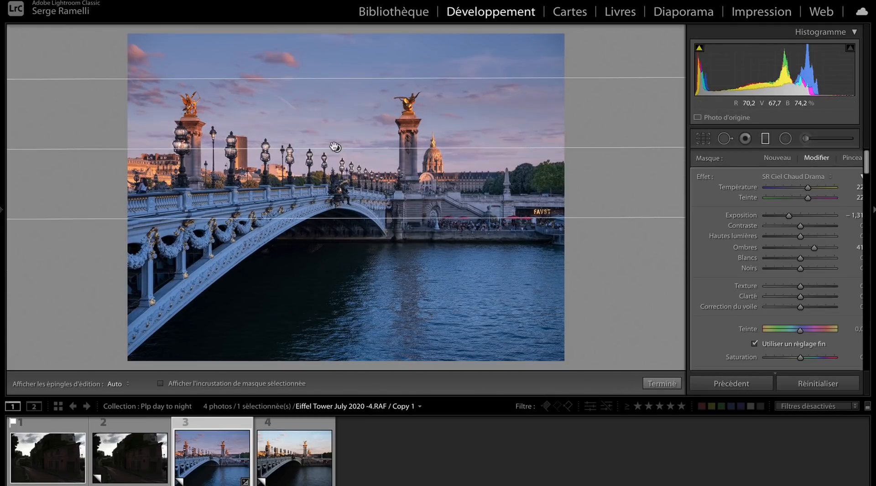
{"action": "left_click_drag", "start_coordinate": [334, 147], "coordinate": [336, 114]}
{"action": "left_click_drag", "start_coordinate": [788, 215], "coordinate": [784, 215]}
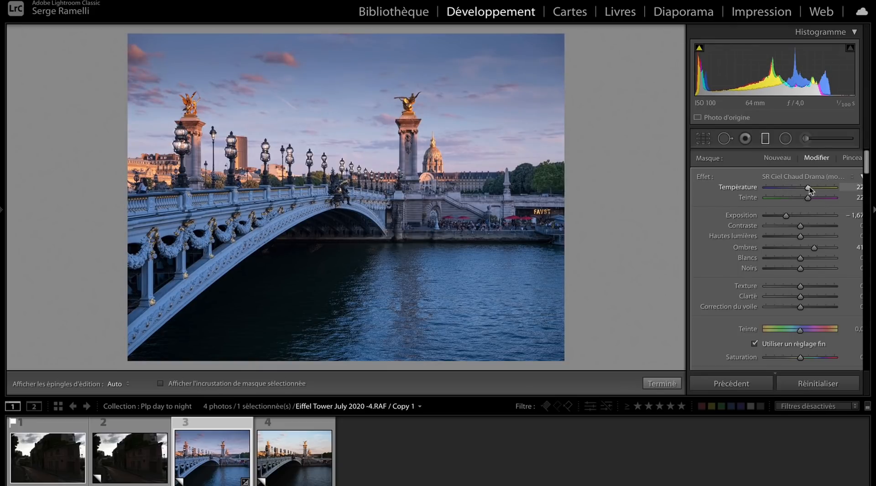
{"action": "mouse_move", "coordinate": [809, 187]}
{"action": "left_mouse_down"}
{"action": "mouse_move", "coordinate": [817, 186]}
{"action": "mouse_move", "coordinate": [805, 186]}
{"action": "left_mouse_up"}
{"action": "left_click", "coordinate": [661, 384]}
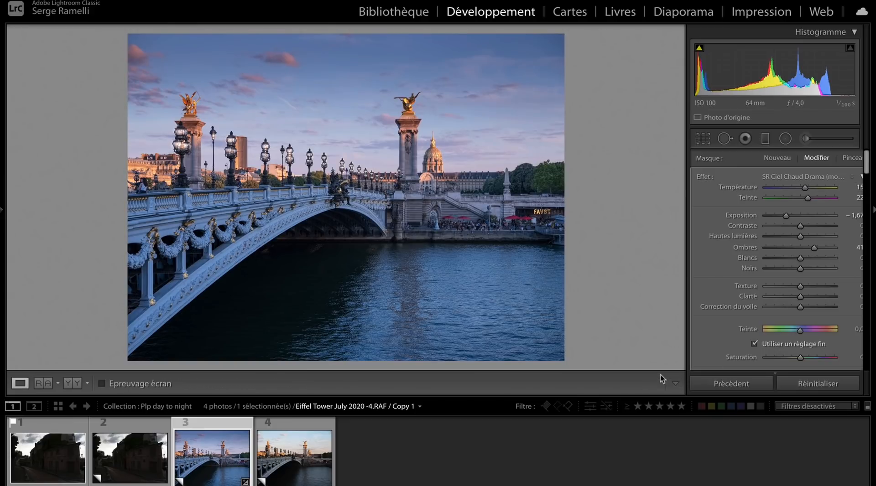
Step: Crop the photo to the 16 x 9 aspect ratio, framed to keep more sky and less water
{"action": "left_click", "coordinate": [703, 138]}
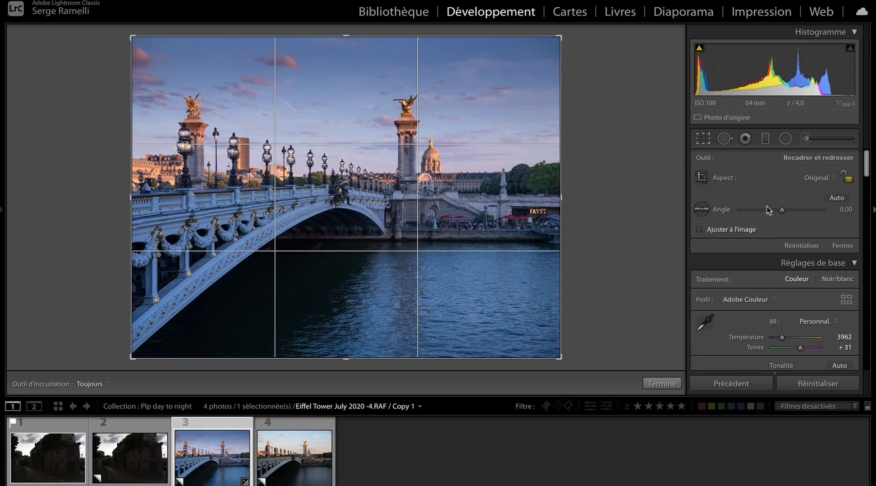
{"action": "left_click", "coordinate": [818, 179]}
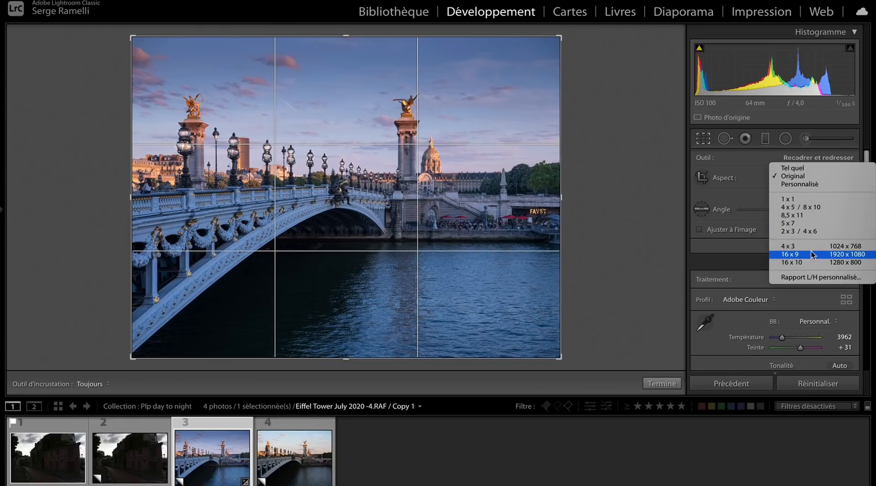
{"action": "left_click", "coordinate": [789, 254]}
{"action": "left_click_drag", "start_coordinate": [480, 249], "coordinate": [481, 276]}
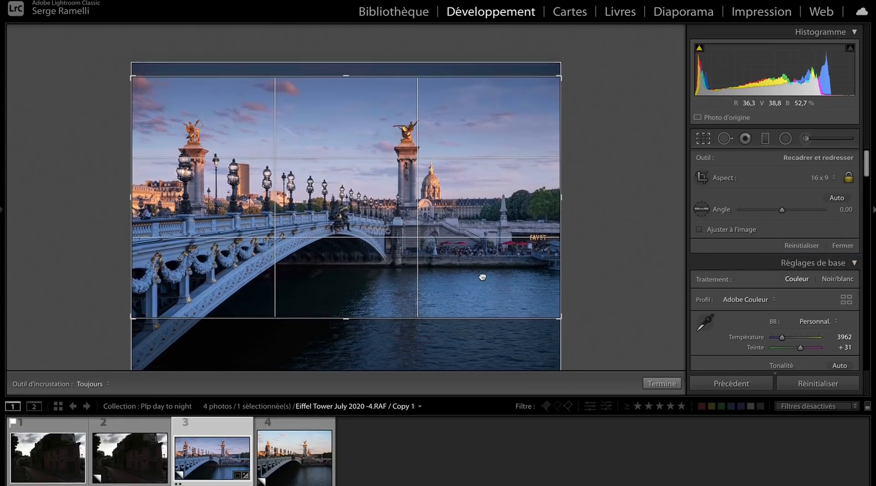
{"action": "key", "text": "Return"}
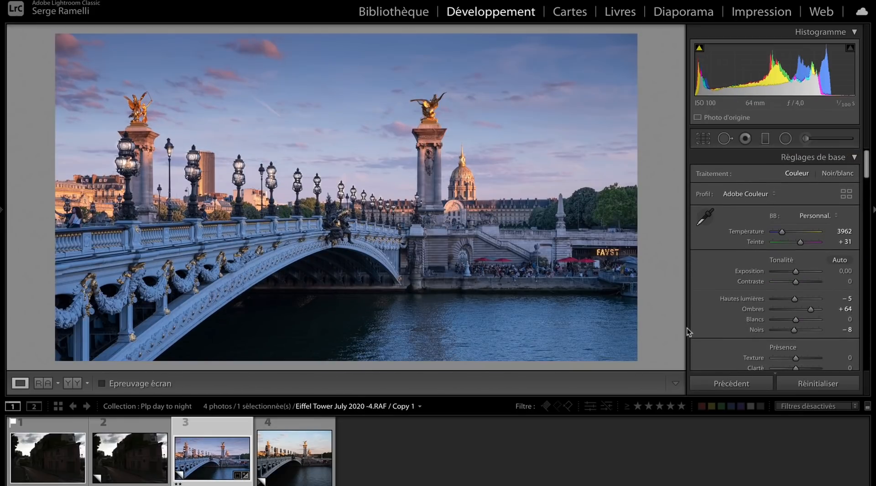
Step: Set the photo's contrast to +45 and its exposure to −0,10
{"action": "mouse_move", "coordinate": [795, 282]}
{"action": "left_mouse_down"}
{"action": "mouse_move", "coordinate": [805, 283]}
{"action": "mouse_move", "coordinate": [795, 272]}
{"action": "left_mouse_up"}
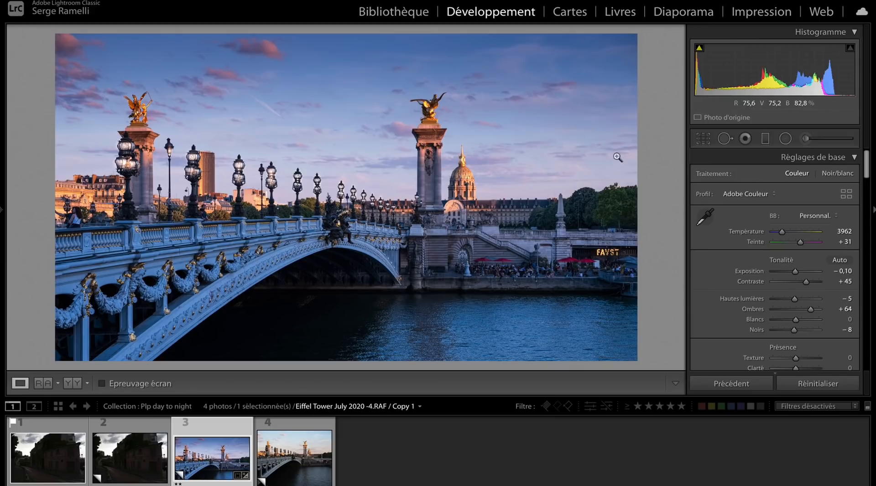
Step: Draw a radial filter with the SR Cercle Ciel Eclat preset over the sky beyond the dome and set its feather to 100
{"action": "left_click", "coordinate": [785, 139]}
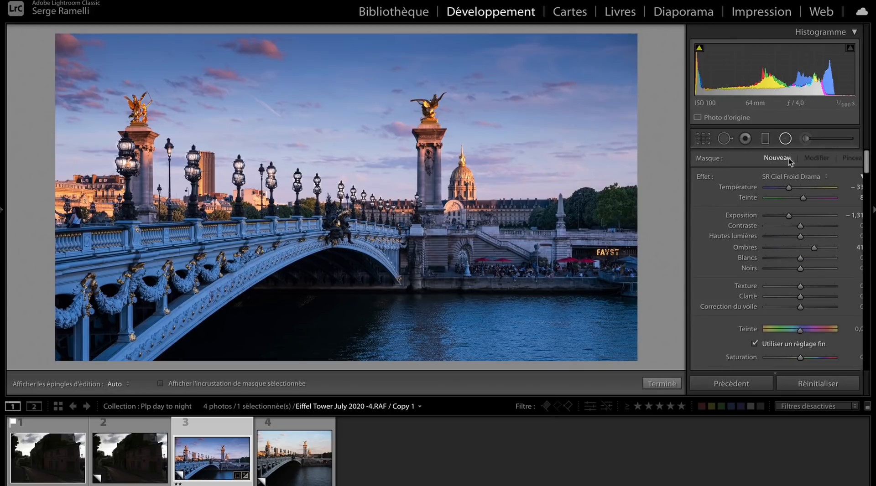
{"action": "left_click", "coordinate": [787, 178]}
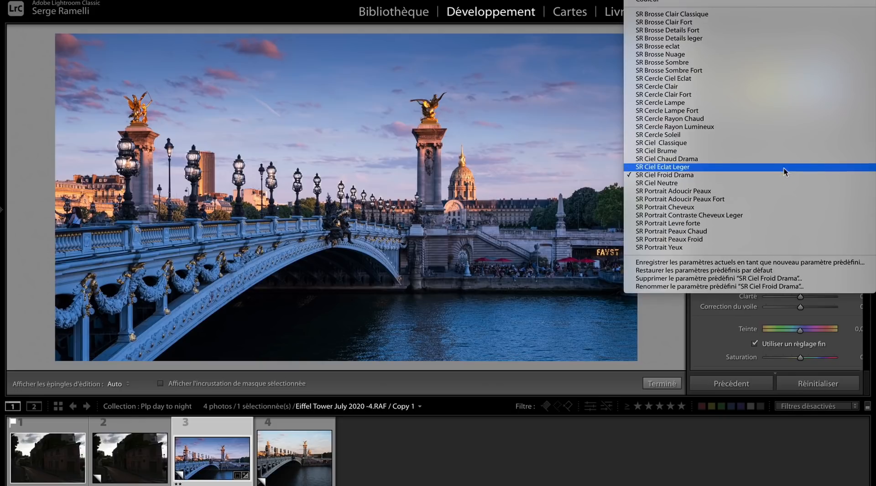
{"action": "left_click", "coordinate": [754, 82]}
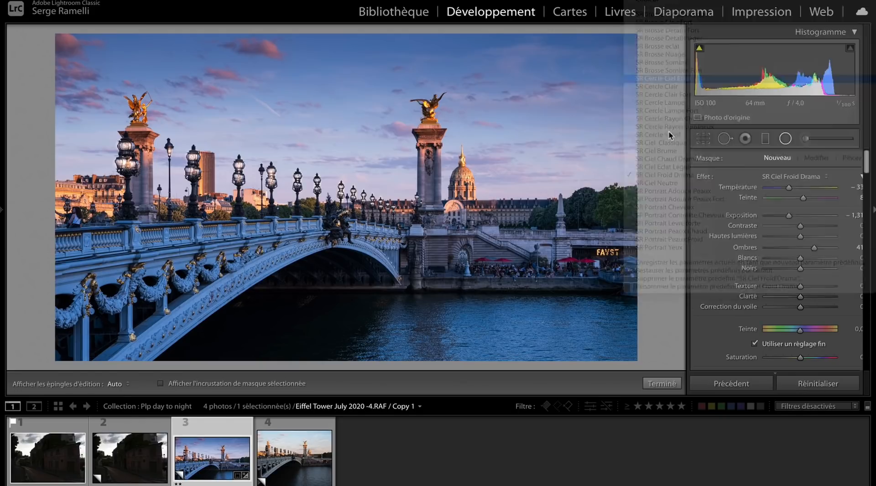
{"action": "left_click_drag", "start_coordinate": [636, 183], "coordinate": [680, 253]}
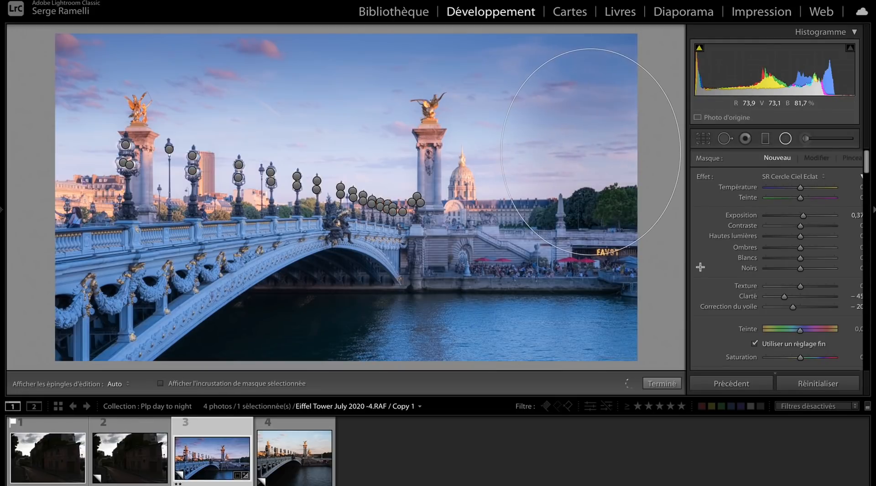
{"action": "scroll", "coordinate": [787, 341], "scroll_direction": "down", "scroll_amount": 3}
{"action": "scroll", "coordinate": [786, 341], "scroll_direction": "down", "scroll_amount": 3}
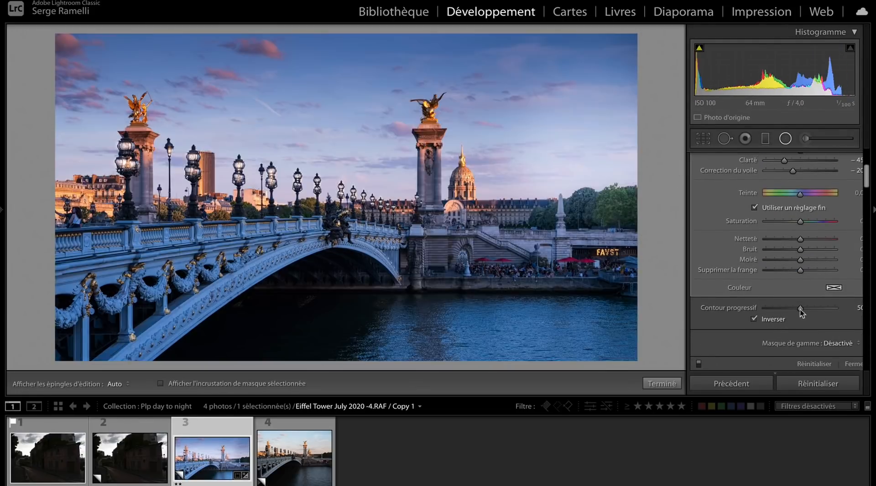
{"action": "left_click_drag", "start_coordinate": [800, 308], "coordinate": [860, 306]}
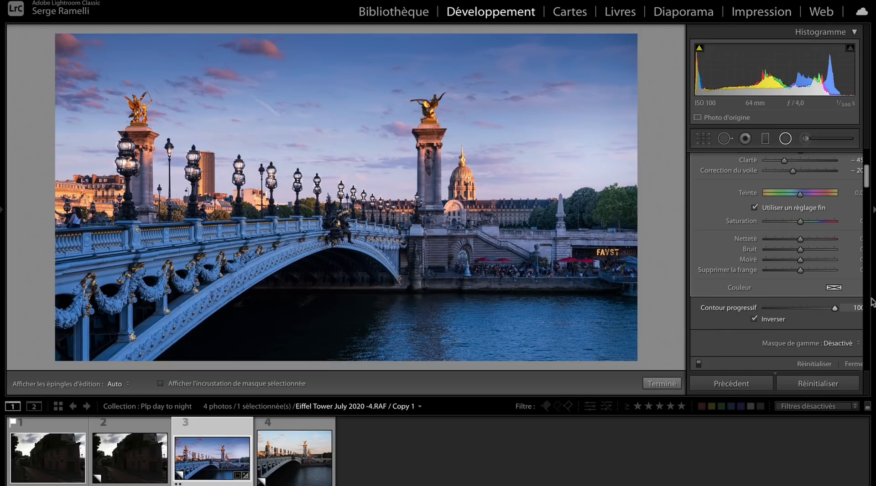
Step: Widen the sky's radial filter into a broad ellipse, centre it near the photo's right edge above the trees, and finish editing it
{"action": "left_click_drag", "start_coordinate": [491, 146], "coordinate": [436, 146]}
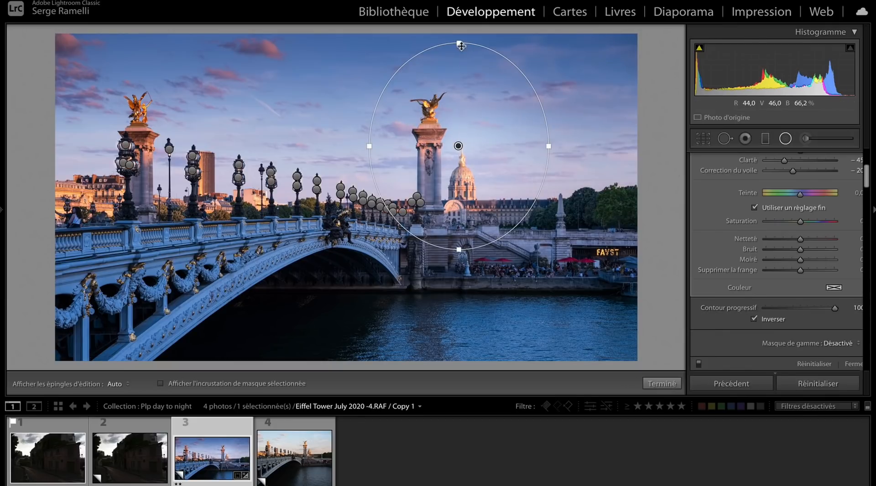
{"action": "left_click_drag", "start_coordinate": [547, 146], "coordinate": [618, 145]}
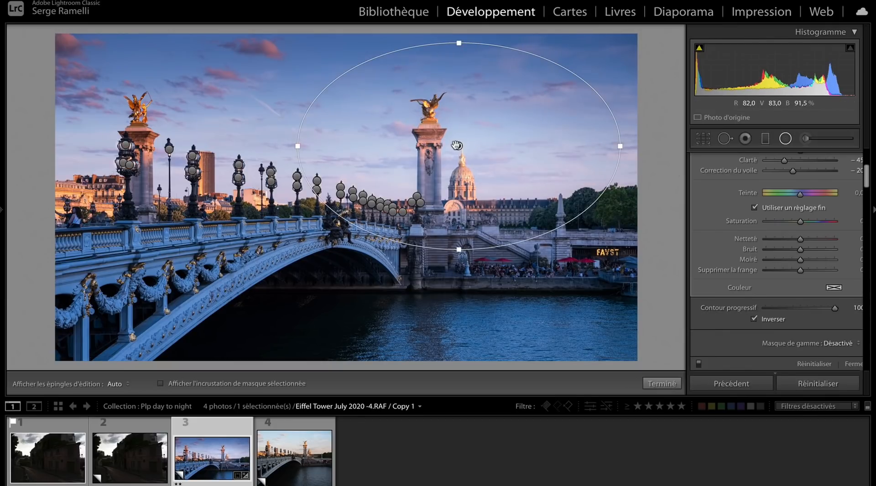
{"action": "left_click_drag", "start_coordinate": [457, 145], "coordinate": [664, 197]}
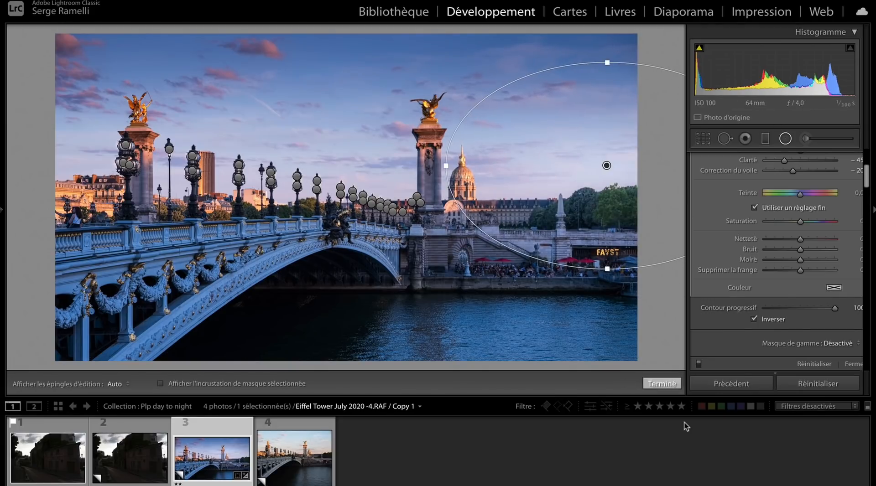
{"action": "left_click", "coordinate": [662, 384]}
Step: Set the photo's exposure to −0,35, whites to +21 and blacks to −20
{"action": "scroll", "coordinate": [765, 292], "scroll_direction": "down", "scroll_amount": 3}
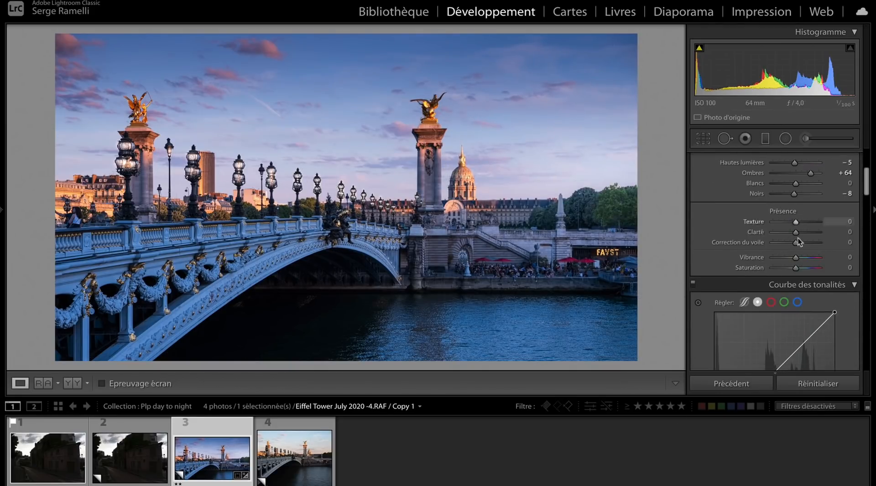
{"action": "scroll", "coordinate": [797, 241], "scroll_direction": "up", "scroll_amount": 4}
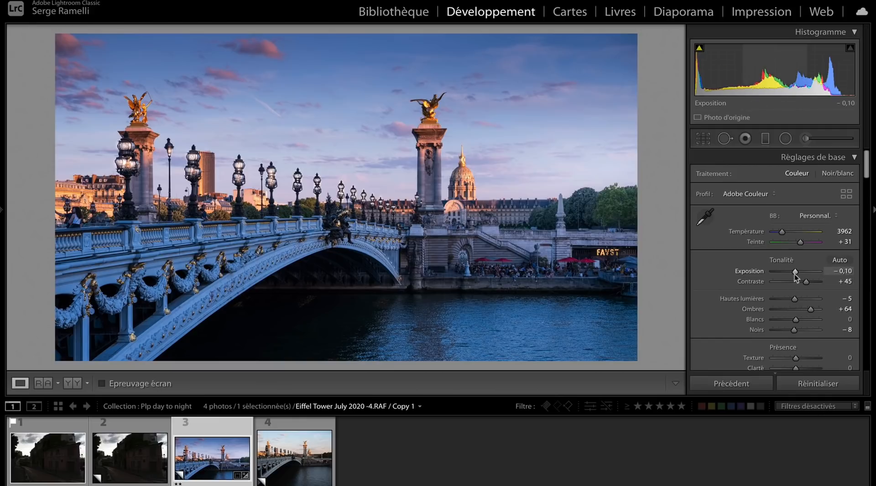
{"action": "left_click_drag", "start_coordinate": [794, 274], "coordinate": [793, 273]}
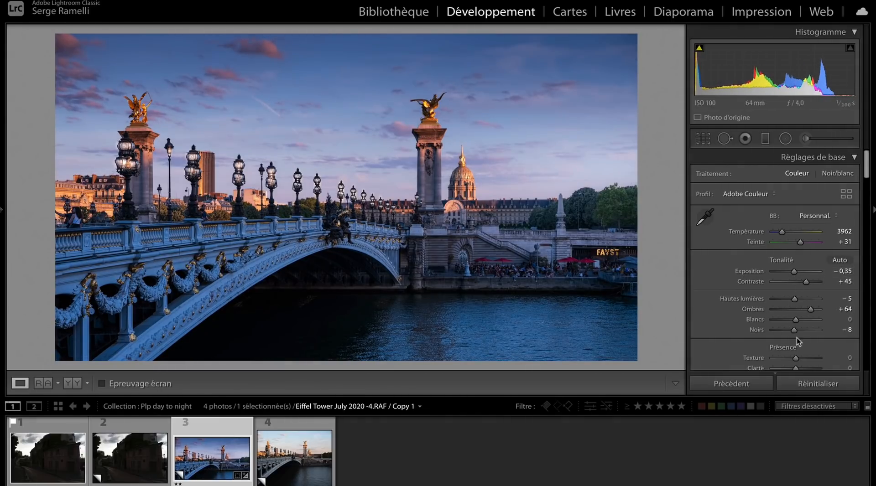
{"action": "left_click_drag", "start_coordinate": [795, 320], "coordinate": [792, 330]}
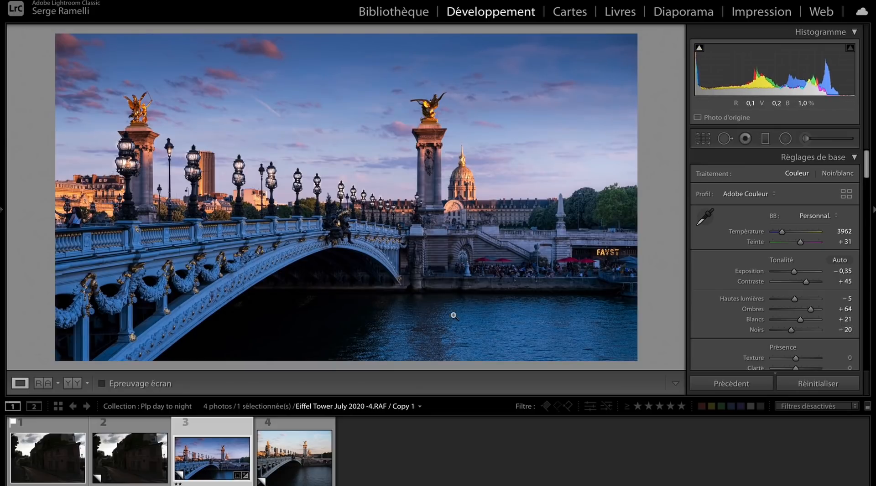
Step: Examine the bridge lamps up close, including the radial filters on the middle lamps and the smaller lamps further along the bridge
{"action": "left_click", "coordinate": [287, 189]}
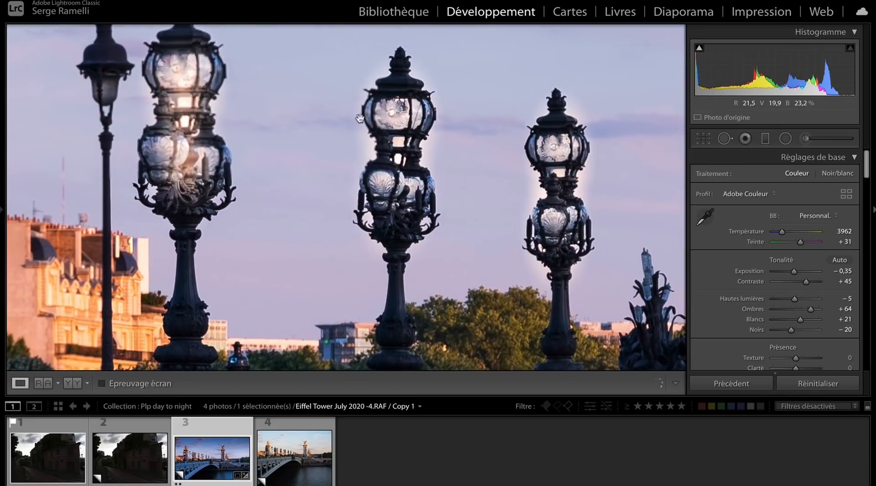
{"action": "left_click", "coordinate": [785, 139]}
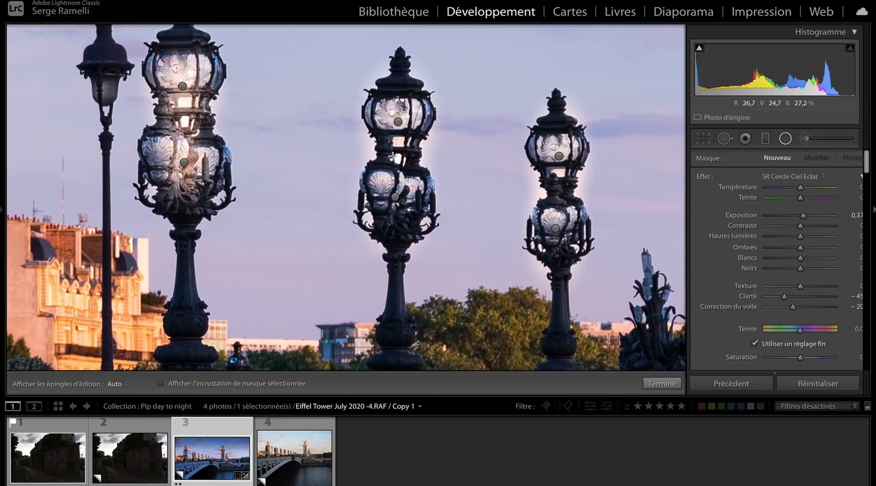
{"action": "left_click", "coordinate": [398, 122]}
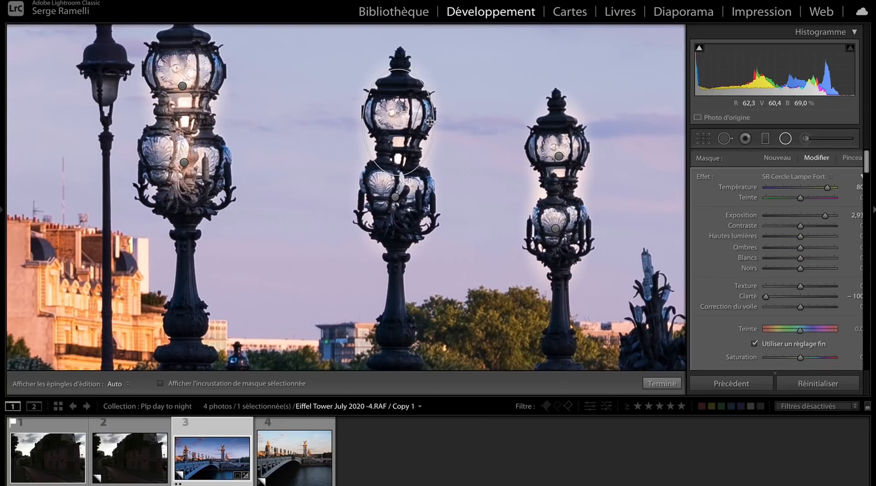
{"action": "left_click", "coordinate": [559, 156]}
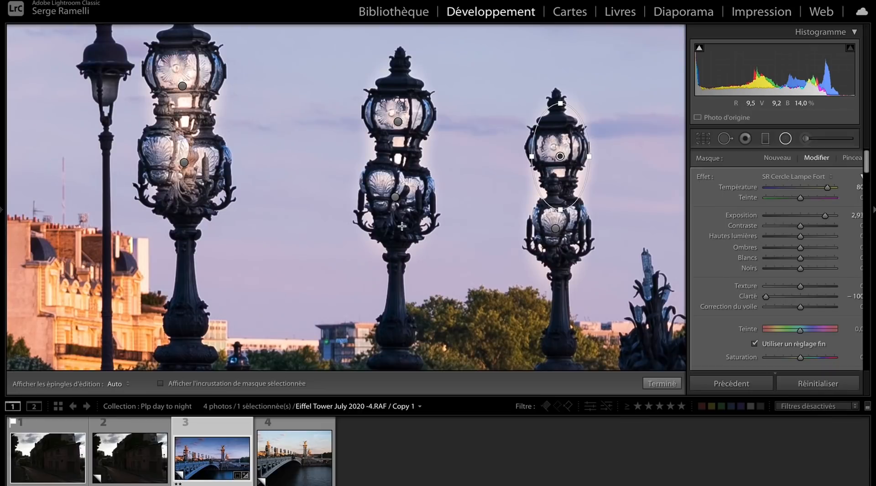
{"action": "left_click", "coordinate": [395, 197]}
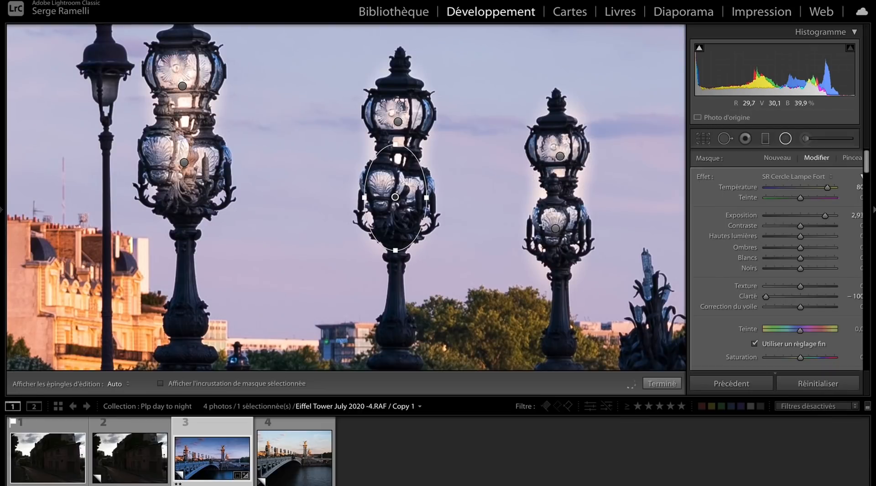
{"action": "left_click", "coordinate": [661, 383]}
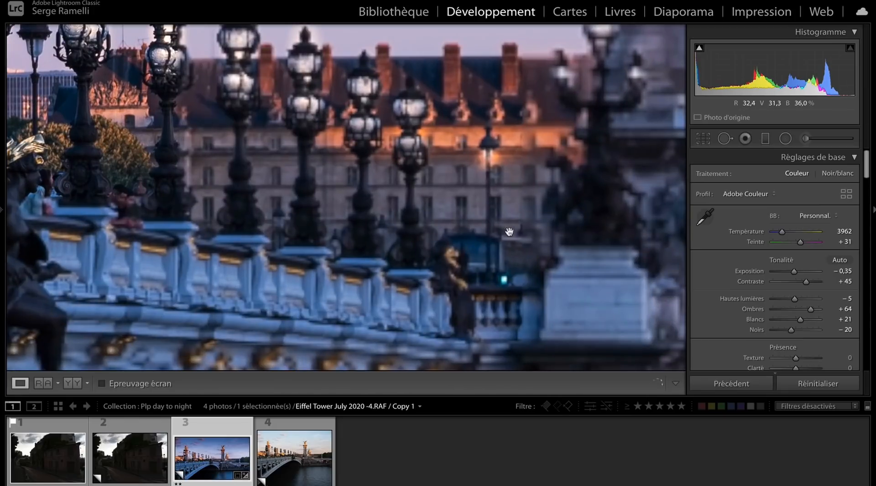
{"action": "left_click", "coordinate": [509, 230]}
{"action": "left_click", "coordinate": [511, 228]}
{"action": "left_click", "coordinate": [512, 228]}
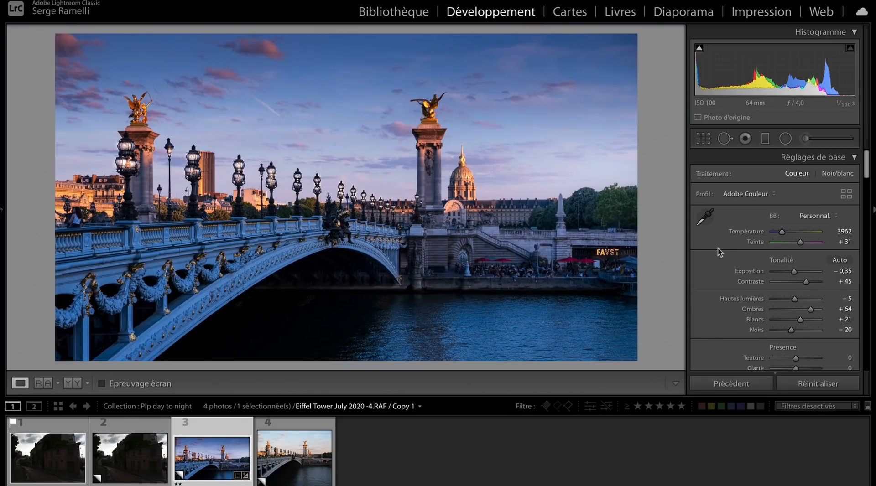
Step: Open DAY TO NIGHT Dark-1.dng / Copy 1 and set temperature 3819, highlights −48, shadows +60, whites +71 and blacks −32
{"action": "left_click", "coordinate": [295, 450]}
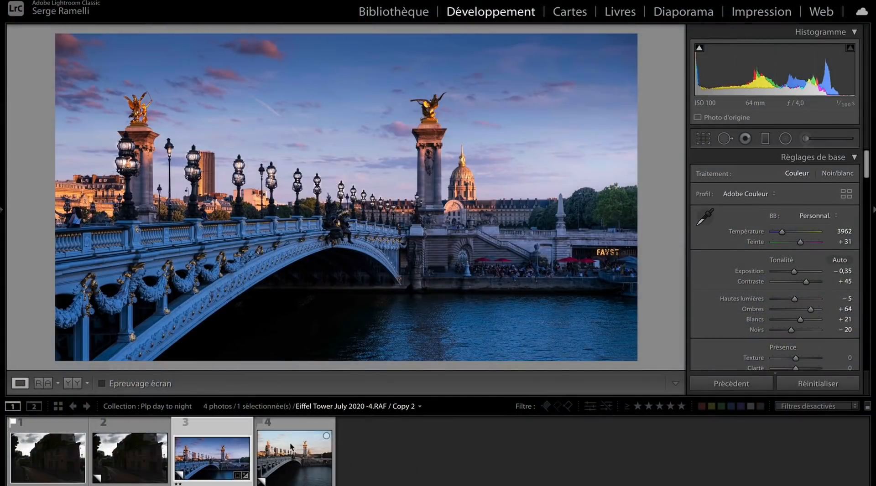
{"action": "left_click", "coordinate": [134, 439]}
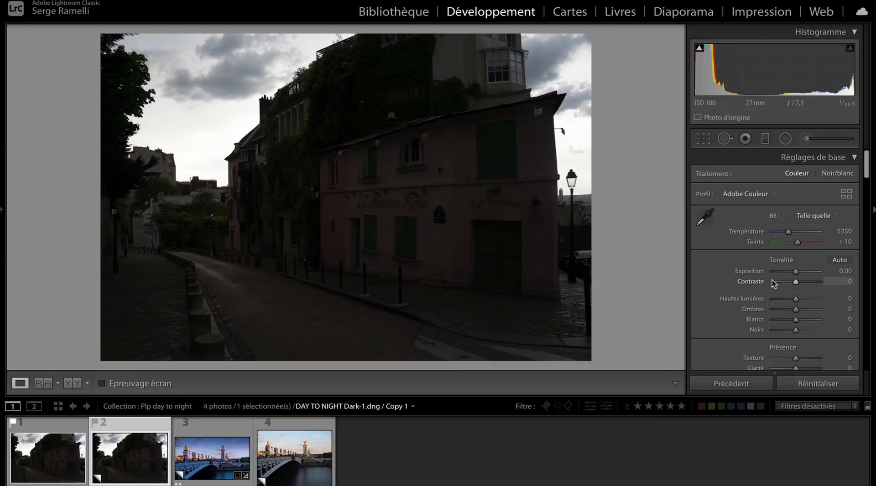
{"action": "left_click", "coordinate": [809, 309]}
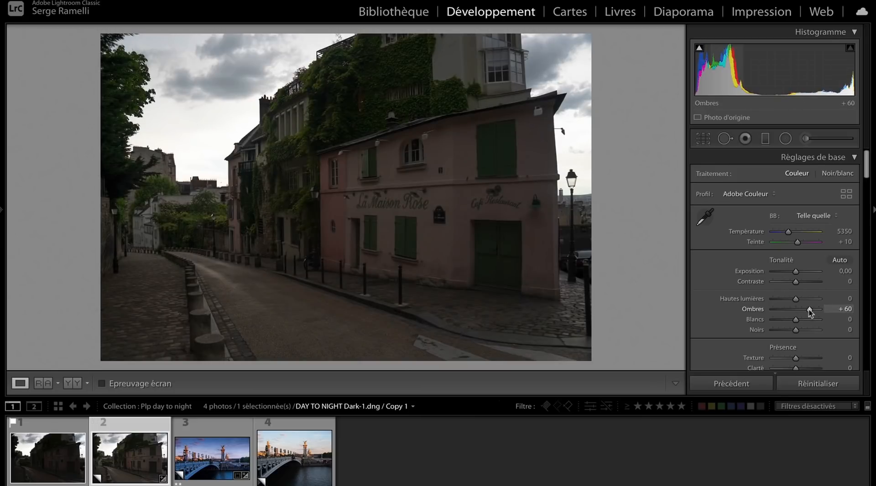
{"action": "left_click", "coordinate": [784, 299]}
{"action": "left_click_drag", "start_coordinate": [787, 231], "coordinate": [781, 241]}
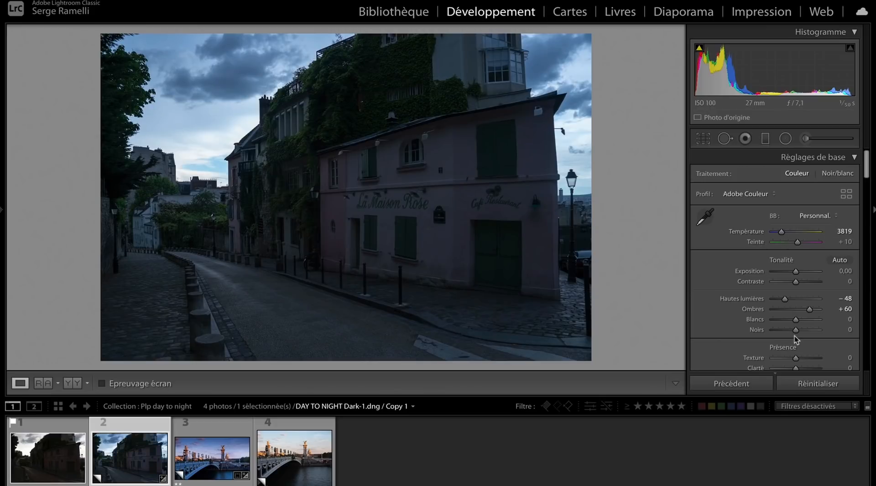
{"action": "left_click_drag", "start_coordinate": [794, 331], "coordinate": [812, 321]}
Step: Draw a circular radial filter with the SR Cercle Lampe Fort preset over the spotlight beside the house's arched window
{"action": "left_click", "coordinate": [423, 138]}
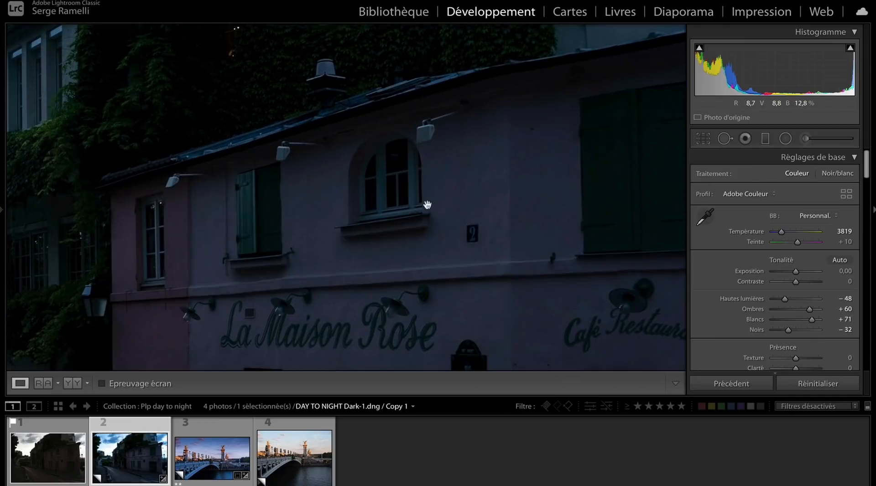
{"action": "left_click", "coordinate": [785, 138]}
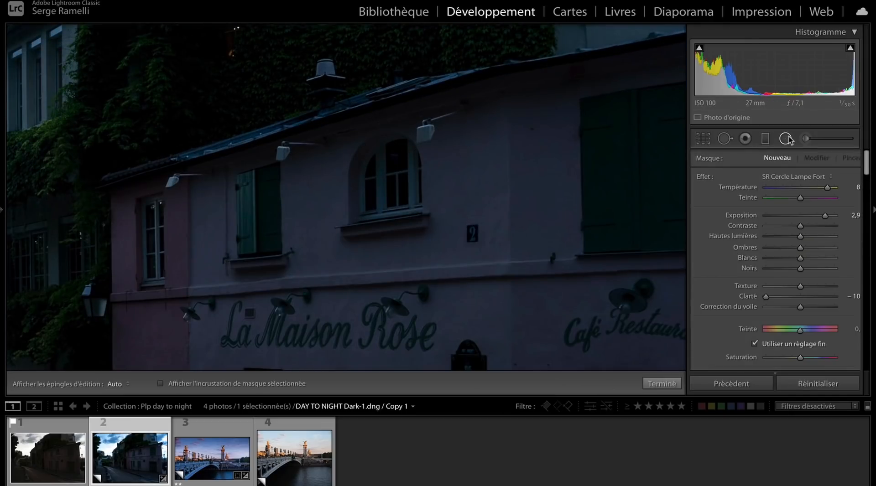
{"action": "left_click", "coordinate": [798, 176]}
{"action": "left_click", "coordinate": [797, 175]}
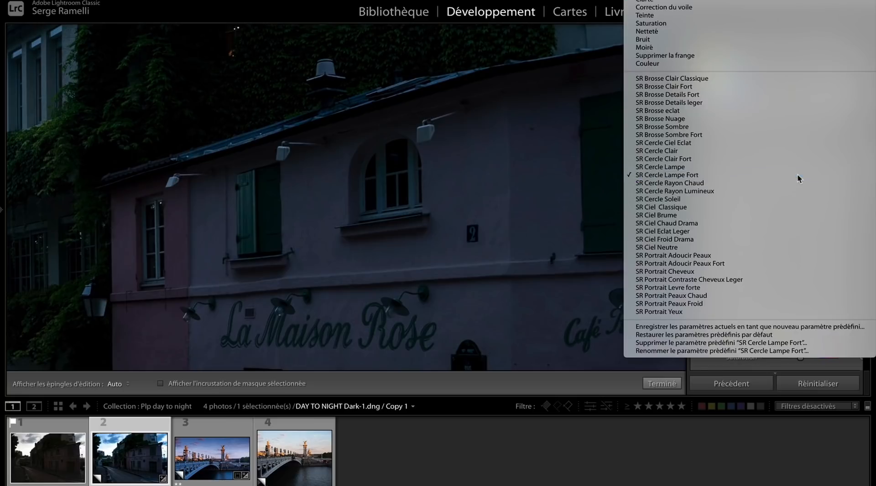
{"action": "left_click_drag", "start_coordinate": [437, 144], "coordinate": [493, 192]}
Step: Invert the spotlight's radial filter, set its feather to 100 and nudge it closer to the spotlight
{"action": "scroll", "coordinate": [785, 291], "scroll_direction": "down", "scroll_amount": 5}
{"action": "scroll", "coordinate": [785, 291], "scroll_direction": "up", "scroll_amount": 6}
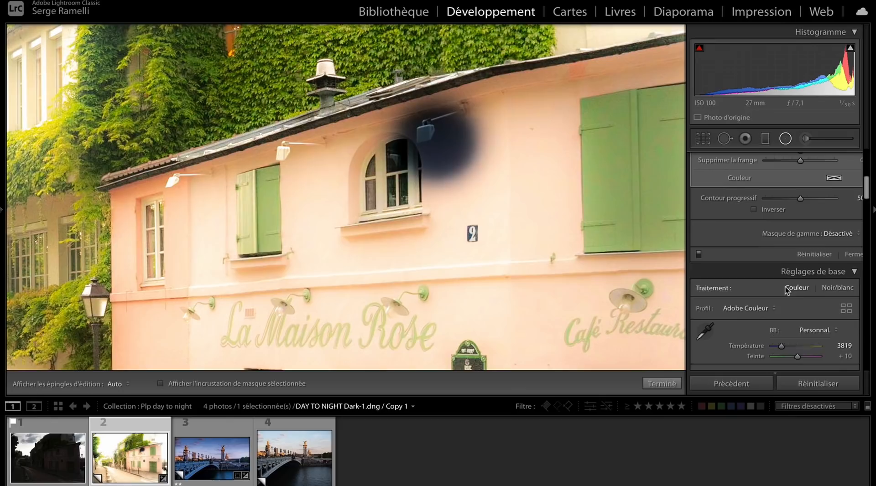
{"action": "left_click", "coordinate": [773, 221]}
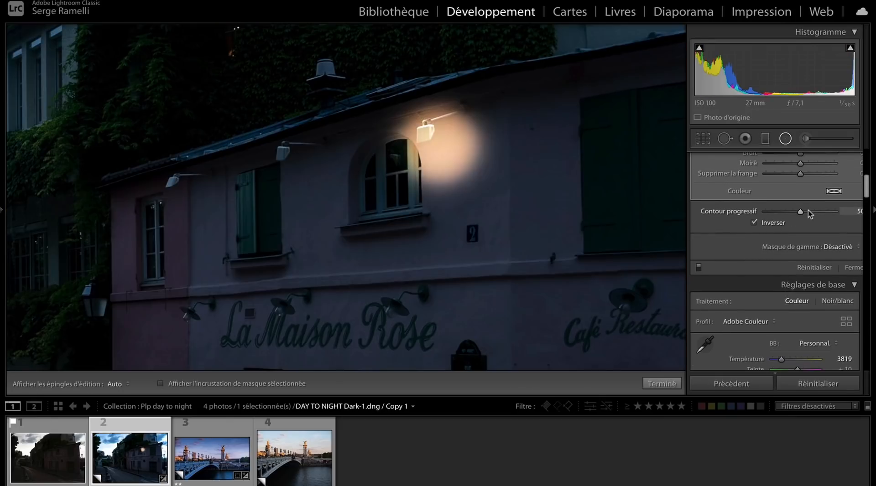
{"action": "left_click_drag", "start_coordinate": [800, 211], "coordinate": [837, 212]}
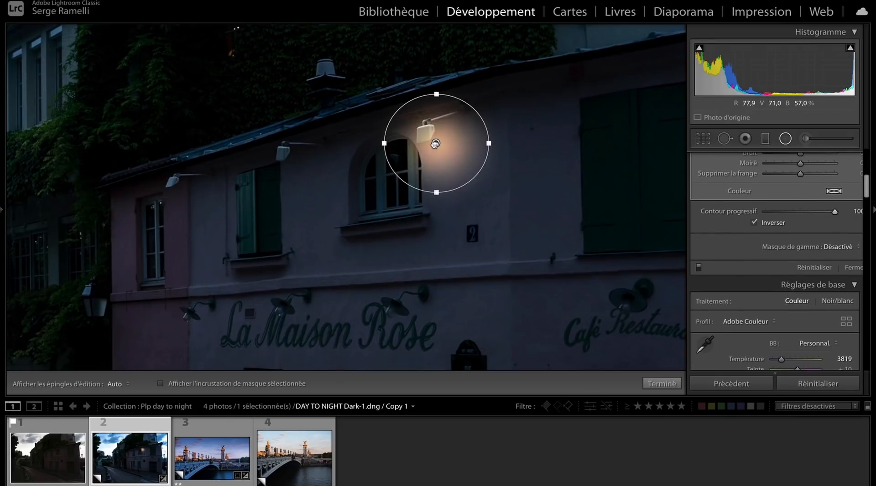
{"action": "mouse_move", "coordinate": [433, 143]}
{"action": "left_mouse_down"}
{"action": "mouse_move", "coordinate": [431, 136]}
{"action": "mouse_move", "coordinate": [429, 144]}
{"action": "left_mouse_up"}
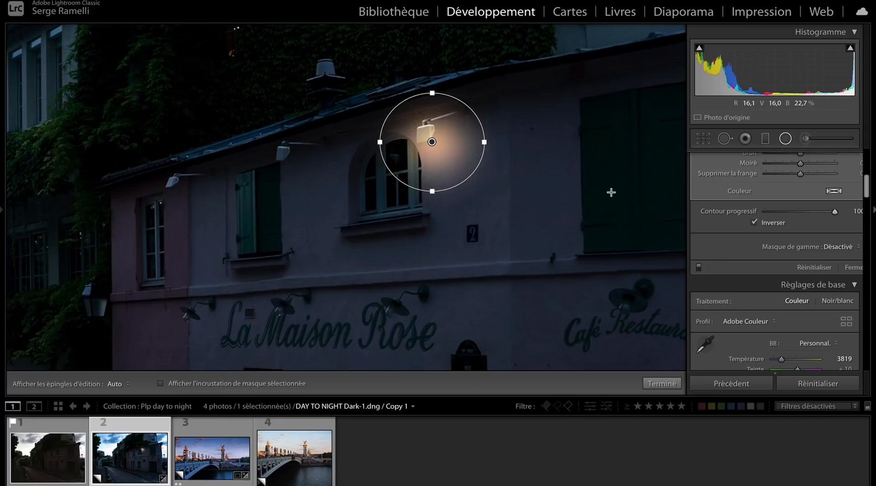
Step: Lower the spotlight filter's exposure to 1,71 and restrict it with a luminance range mask of 39/100
{"action": "scroll", "coordinate": [824, 234], "scroll_direction": "up", "scroll_amount": 10}
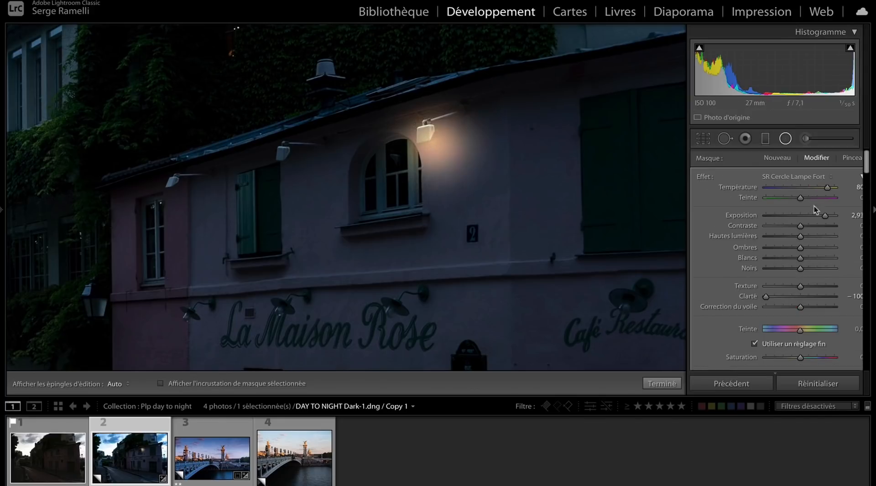
{"action": "left_click_drag", "start_coordinate": [825, 216], "coordinate": [814, 216]}
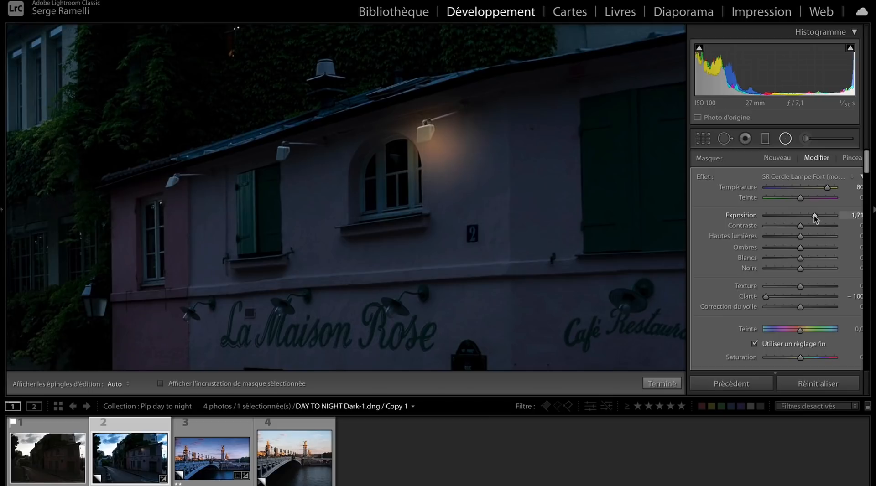
{"action": "scroll", "coordinate": [841, 255], "scroll_direction": "down", "scroll_amount": 8}
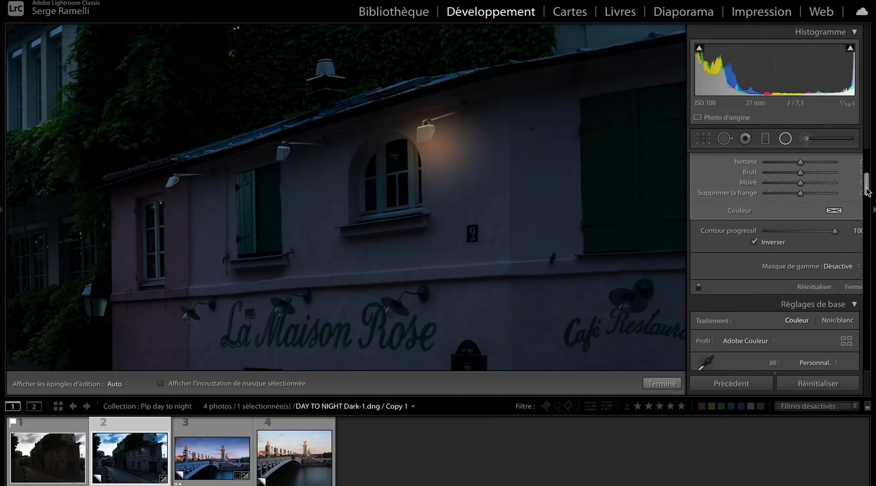
{"action": "left_click", "coordinate": [841, 267]}
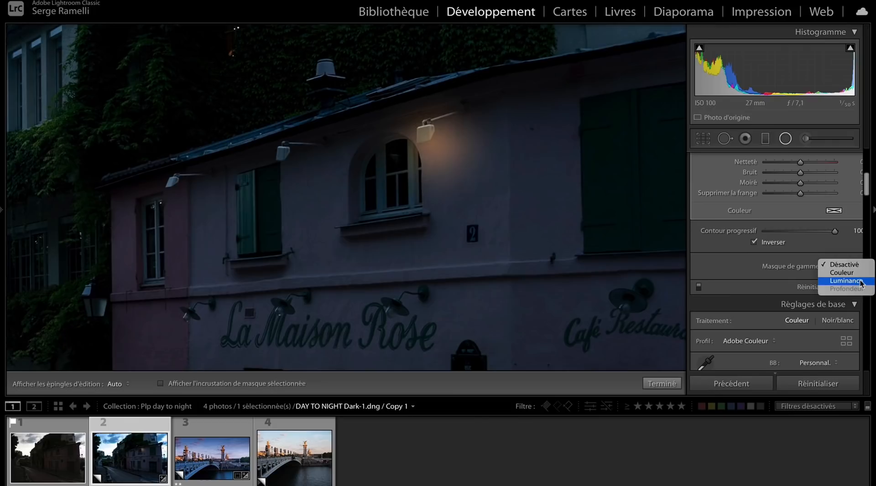
{"action": "left_click", "coordinate": [846, 281]}
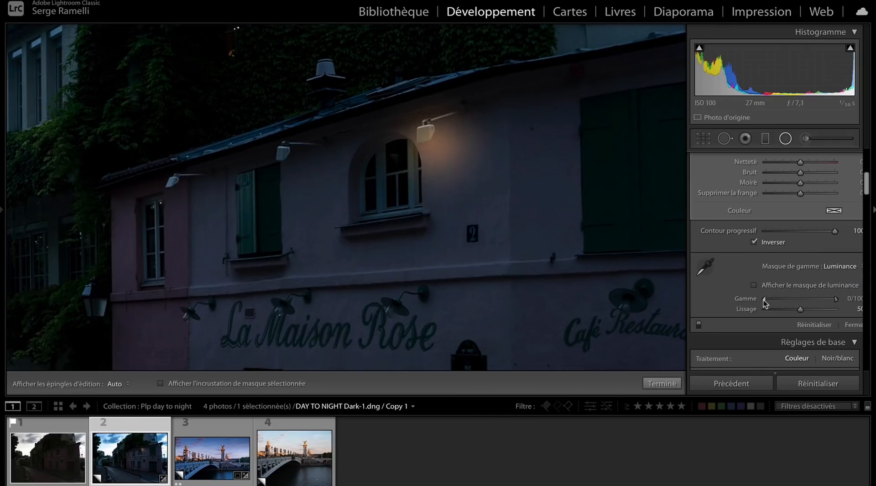
{"action": "left_click_drag", "start_coordinate": [765, 303], "coordinate": [783, 305]}
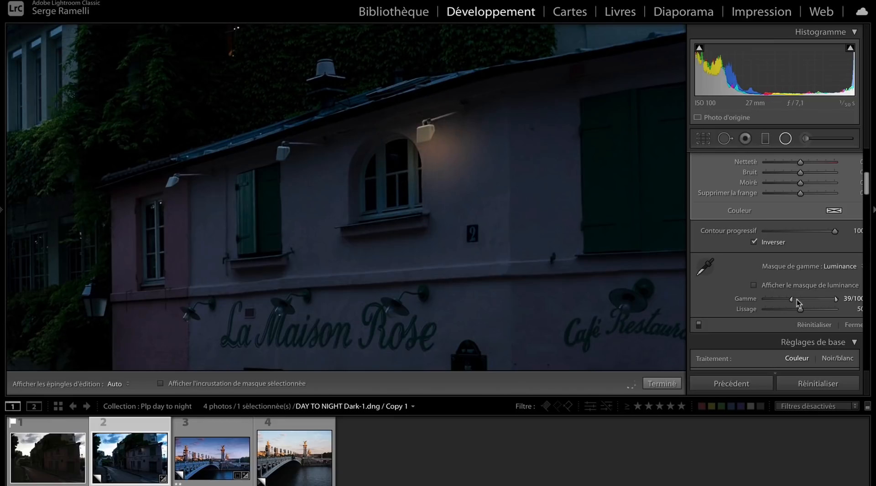
Step: Duplicate the spotlight filter onto the two other roof spotlights and the first lamp beside the La Maison Rose sign
{"action": "right_click", "coordinate": [431, 142]}
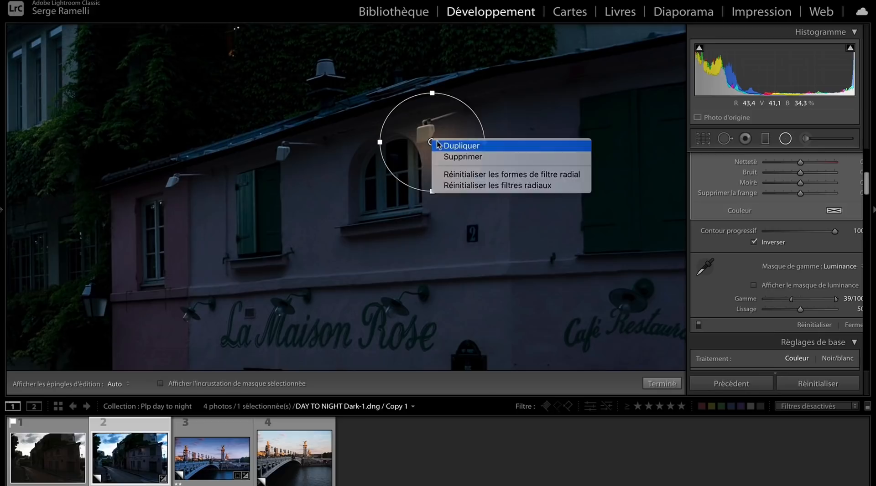
{"action": "left_click", "coordinate": [437, 146]}
{"action": "left_click_drag", "start_coordinate": [431, 142], "coordinate": [185, 317]}
{"action": "right_click", "coordinate": [295, 159]}
{"action": "left_click", "coordinate": [319, 166]}
{"action": "right_click", "coordinate": [176, 189]}
{"action": "left_click", "coordinate": [196, 194]}
{"action": "left_click_drag", "start_coordinate": [289, 307], "coordinate": [442, 228]}
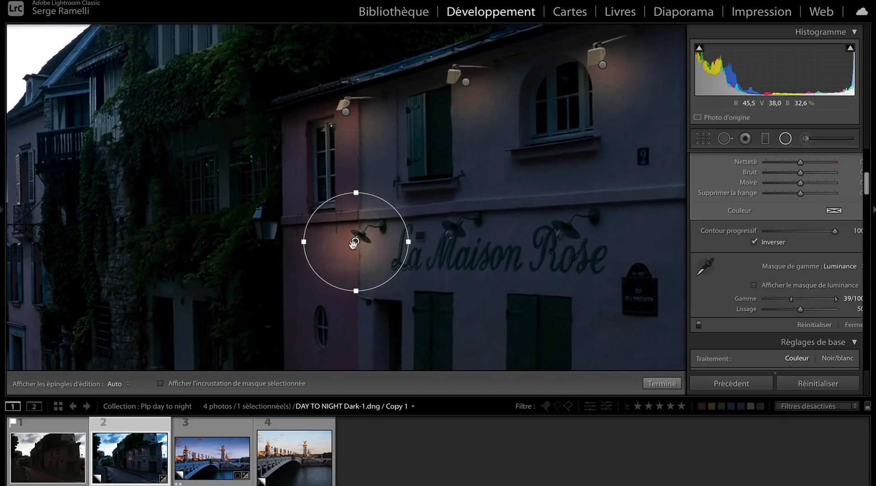
Step: Duplicate the lamp filter onto the wall lantern as a narrow ellipse, and copy that onto the lamp above "Maison"
{"action": "right_click", "coordinate": [356, 241]}
{"action": "left_click", "coordinate": [373, 247]}
{"action": "left_click_drag", "start_coordinate": [355, 241], "coordinate": [449, 246]}
{"action": "right_click", "coordinate": [267, 230]}
{"action": "left_click", "coordinate": [285, 237]}
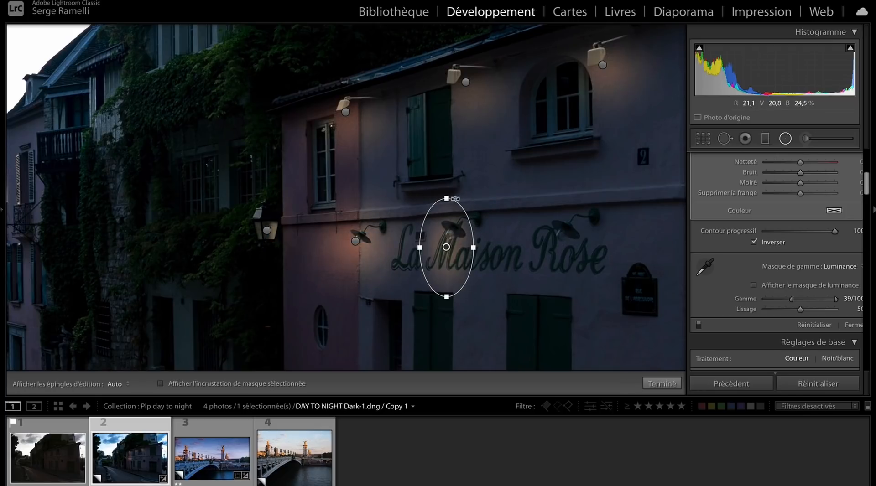
Step: Shorten the filter on the lamp above "Maison" and duplicate it onto the lamp above "Rose"
{"action": "left_click_drag", "start_coordinate": [448, 196], "coordinate": [451, 214]}
{"action": "left_click_drag", "start_coordinate": [446, 247], "coordinate": [552, 247]}
{"action": "right_click", "coordinate": [447, 240]}
{"action": "left_click", "coordinate": [462, 246]}
{"action": "left_click_drag", "start_coordinate": [621, 254], "coordinate": [305, 212]}
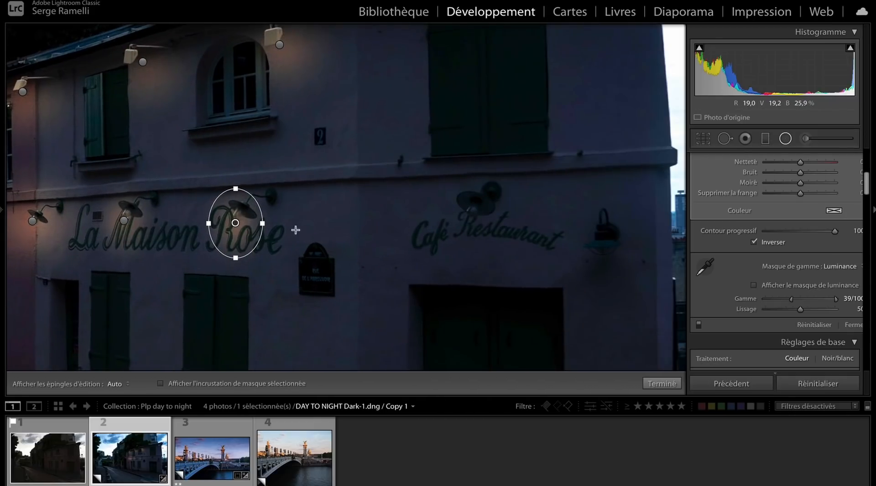
Step: Duplicate the filter as a wider ellipse onto the Café Restaurant lamp, and copy that onto the green lantern beside the sign
{"action": "right_click", "coordinate": [236, 221]}
{"action": "left_click", "coordinate": [274, 226]}
{"action": "left_click_drag", "start_coordinate": [253, 223], "coordinate": [513, 222]}
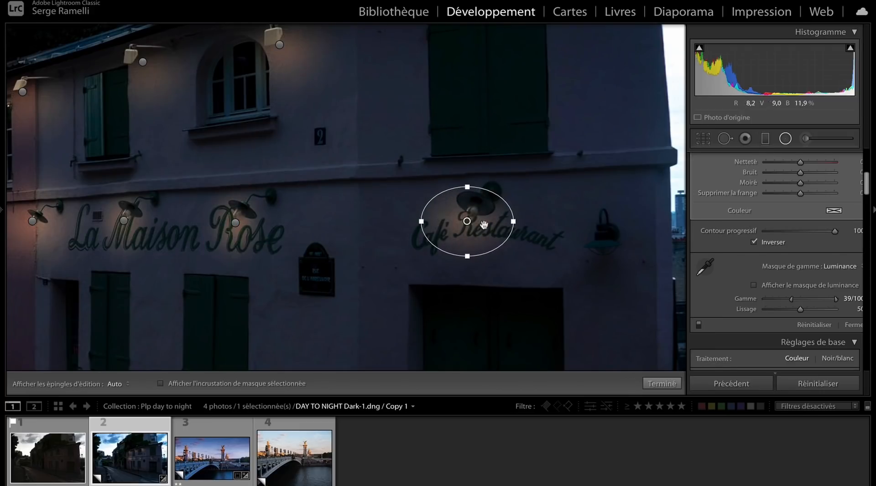
{"action": "right_click", "coordinate": [473, 222]}
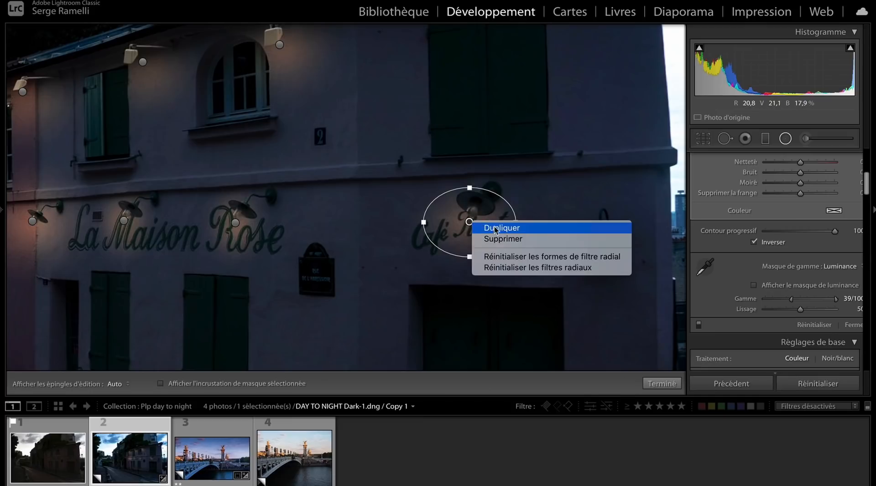
{"action": "left_click", "coordinate": [497, 228]}
{"action": "left_click_drag", "start_coordinate": [497, 223], "coordinate": [619, 251]}
{"action": "left_click_drag", "start_coordinate": [604, 191], "coordinate": [521, 216]}
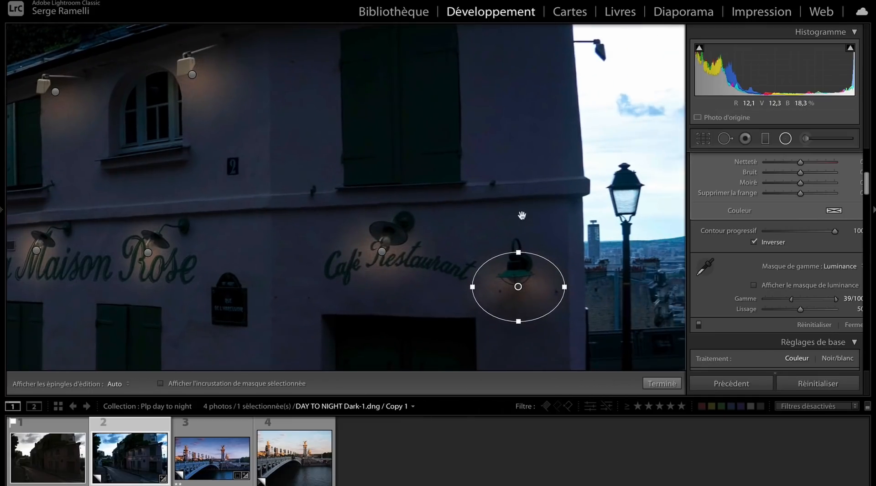
Step: Duplicate the green lantern's filter onto the street lamp beyond the corner of the house
{"action": "right_click", "coordinate": [522, 287]}
{"action": "left_click", "coordinate": [538, 293]}
{"action": "left_click_drag", "start_coordinate": [538, 291], "coordinate": [626, 198]}
Step: Duplicate the wall lantern's narrow filter onto the distant street lamp down the road
{"action": "left_click_drag", "start_coordinate": [479, 220], "coordinate": [644, 128]}
{"action": "left_click_drag", "start_coordinate": [459, 181], "coordinate": [542, 225]}
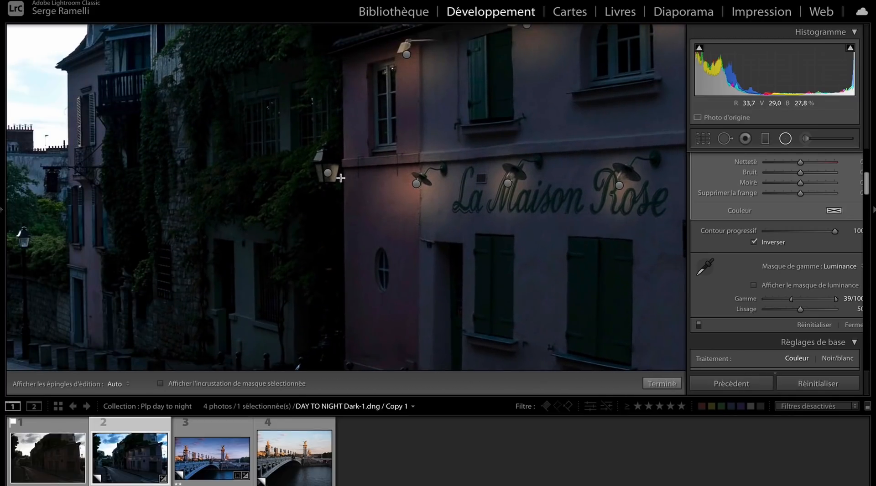
{"action": "left_click", "coordinate": [330, 172]}
{"action": "left_click_drag", "start_coordinate": [437, 154], "coordinate": [608, 121]}
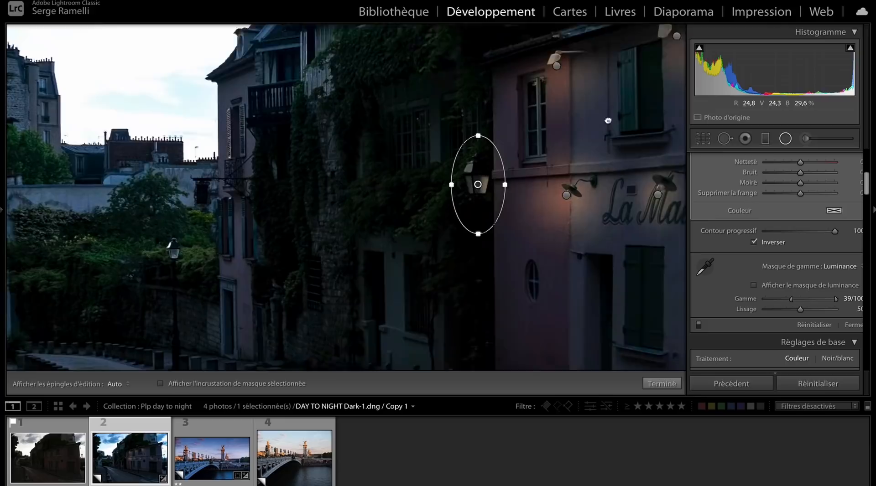
{"action": "right_click", "coordinate": [500, 140]}
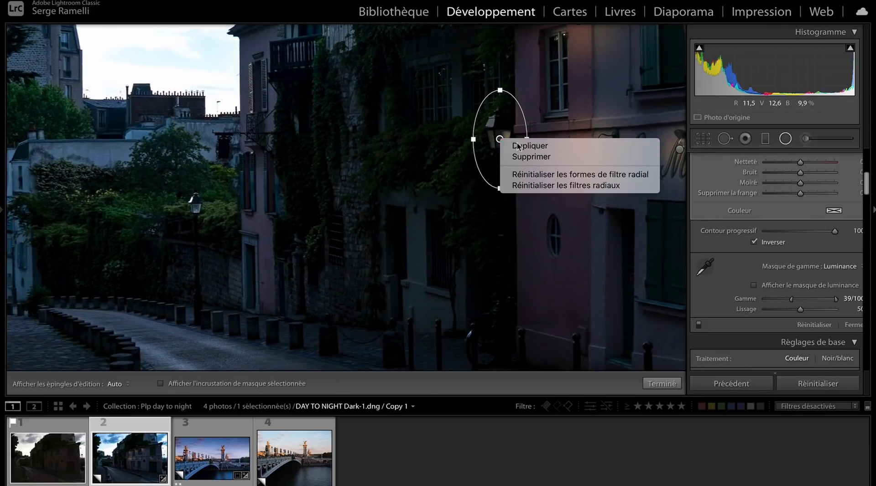
{"action": "left_click", "coordinate": [510, 146]}
{"action": "left_click_drag", "start_coordinate": [500, 139], "coordinate": [196, 217]}
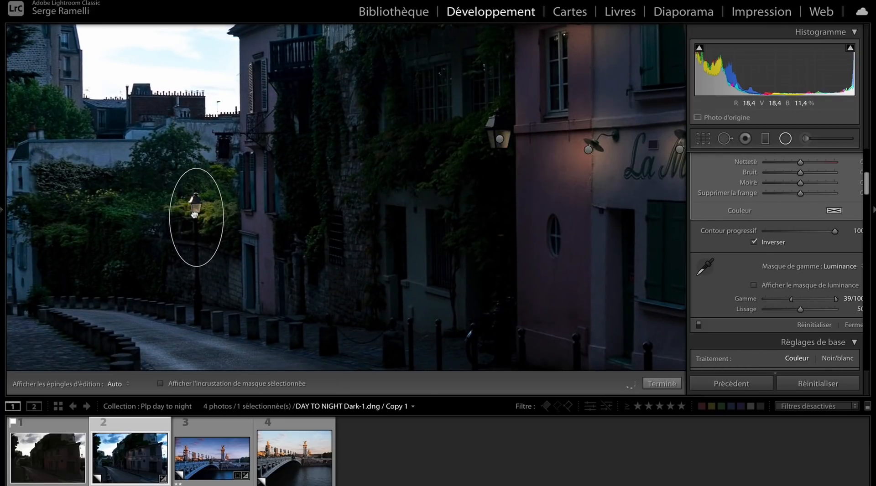
Step: Enlarge the distant street lamp's radial filter into a taller, wider ellipse and lower it along the post
{"action": "left_click_drag", "start_coordinate": [198, 266], "coordinate": [198, 277]}
{"action": "left_click_drag", "start_coordinate": [196, 217], "coordinate": [235, 255]}
{"action": "left_click_drag", "start_coordinate": [198, 256], "coordinate": [197, 242]}
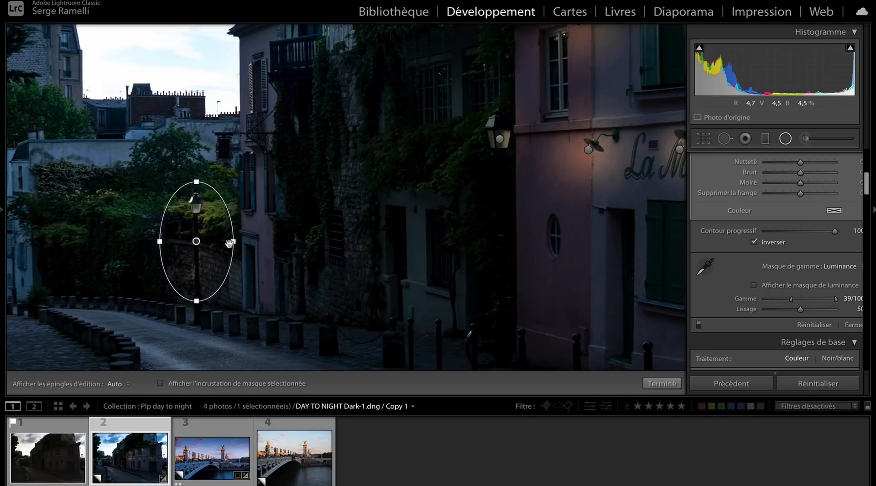
Step: Duplicate the filter onto the street lamp by the dark wall, shrink it, and duplicate it for the next lamp down the alley
{"action": "left_click_drag", "start_coordinate": [308, 208], "coordinate": [634, 167]}
{"action": "right_click", "coordinate": [520, 201]}
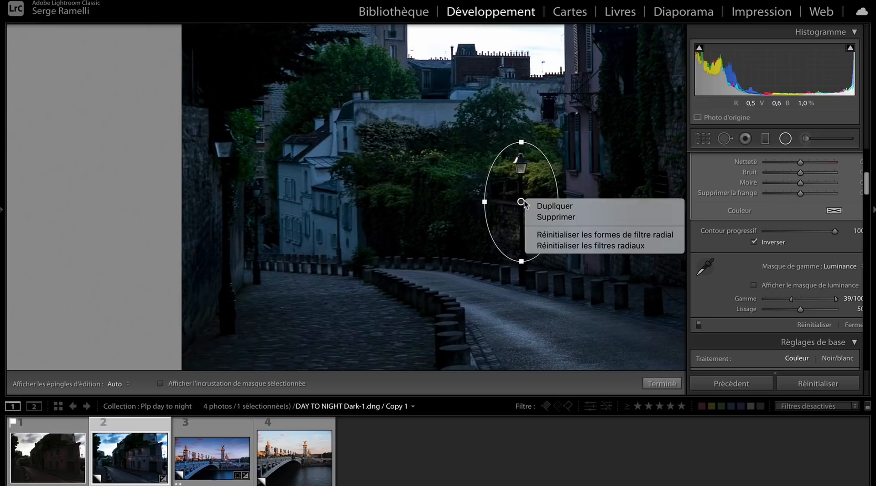
{"action": "left_click", "coordinate": [547, 209]}
{"action": "left_click_drag", "start_coordinate": [494, 201], "coordinate": [198, 157]}
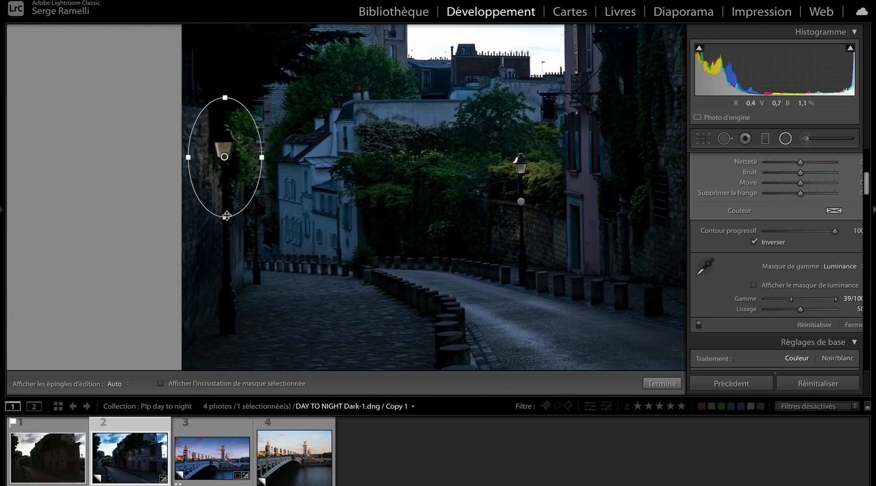
{"action": "left_click_drag", "start_coordinate": [227, 216], "coordinate": [255, 193]}
{"action": "right_click", "coordinate": [227, 146]}
{"action": "left_click", "coordinate": [253, 149]}
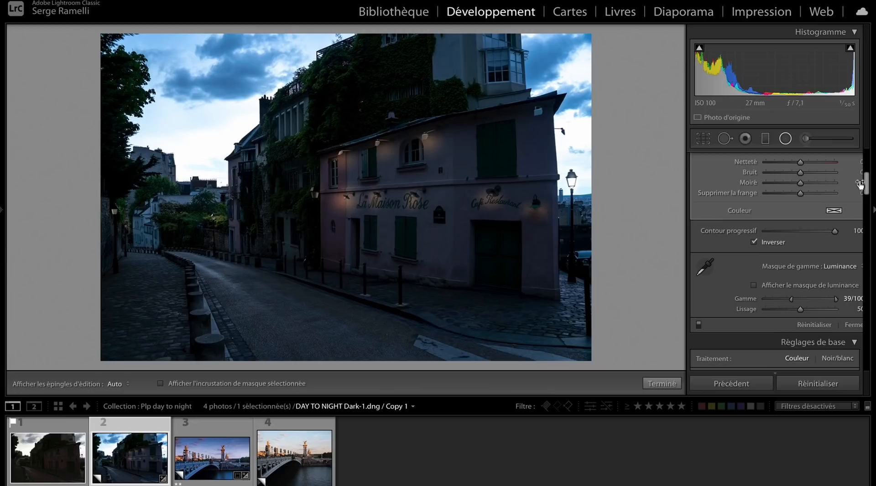
Step: Duplicate an upper façade lamp's filter onto the last lamp under the roof corner
{"action": "right_click", "coordinate": [425, 138]}
{"action": "left_click", "coordinate": [455, 143]}
{"action": "left_click_drag", "start_coordinate": [426, 139], "coordinate": [501, 76]}
Step: Duplicate the roof-corner lamp's filter onto the bay window above the roof, set its exposure to 3.02 and widen it to fit
{"action": "right_click", "coordinate": [535, 115]}
{"action": "left_click", "coordinate": [545, 119]}
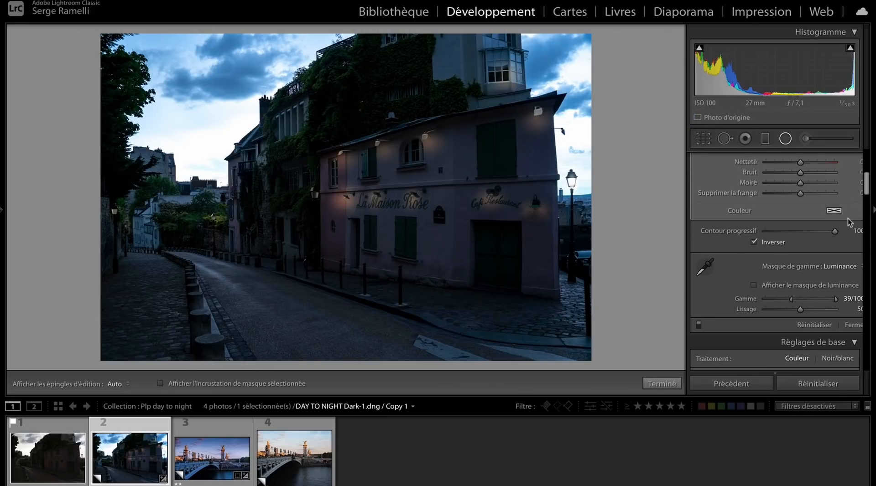
{"action": "scroll", "coordinate": [847, 218], "scroll_direction": "up", "scroll_amount": 5}
{"action": "left_click_drag", "start_coordinate": [814, 216], "coordinate": [825, 215]}
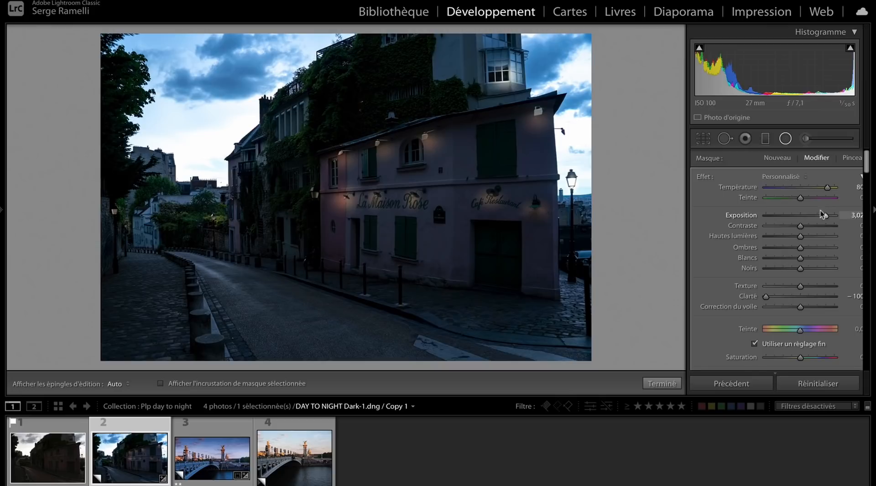
{"action": "left_click_drag", "start_coordinate": [504, 60], "coordinate": [504, 47]}
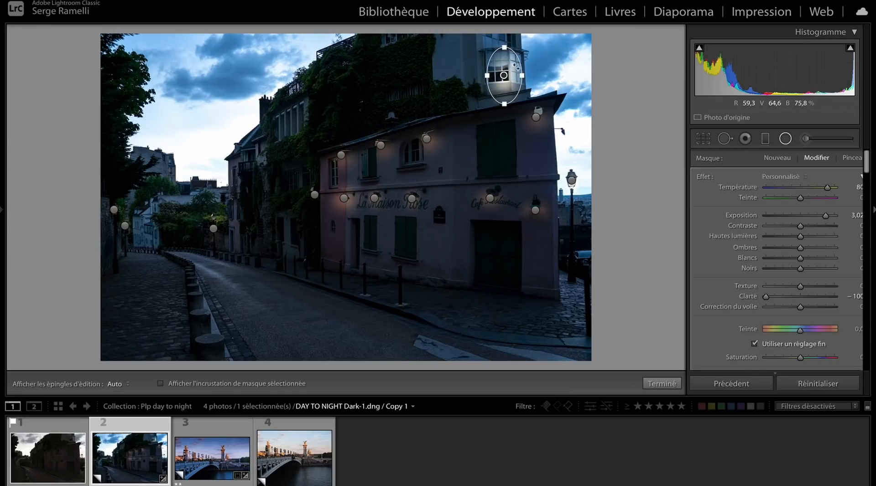
{"action": "left_click_drag", "start_coordinate": [521, 76], "coordinate": [526, 76]}
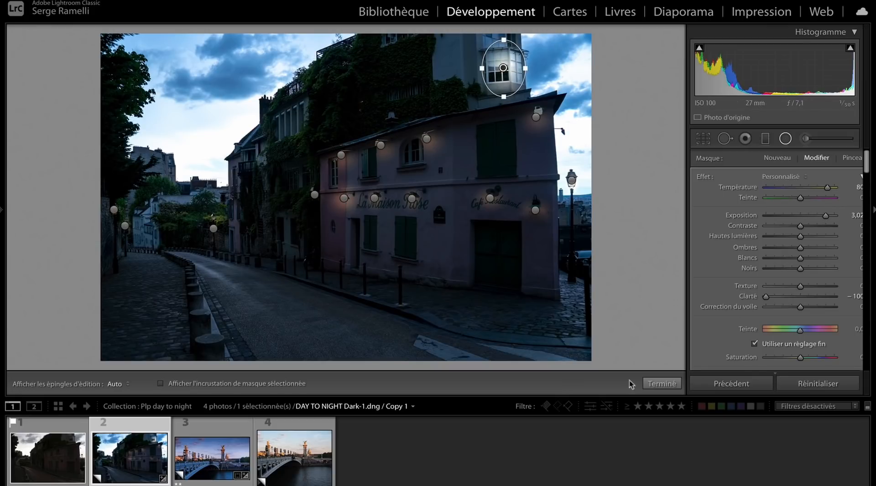
{"action": "left_click", "coordinate": [663, 383]}
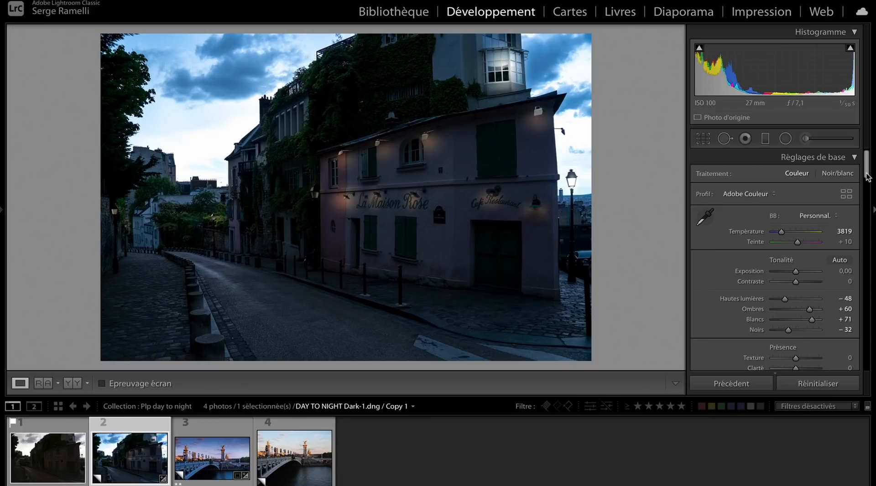
Step: Draw a wide radial filter over the pink house façade with the SR Cercle Lampe preset and invert its mask
{"action": "left_click_drag", "start_coordinate": [867, 173], "coordinate": [863, 151]}
{"action": "left_click", "coordinate": [785, 139]}
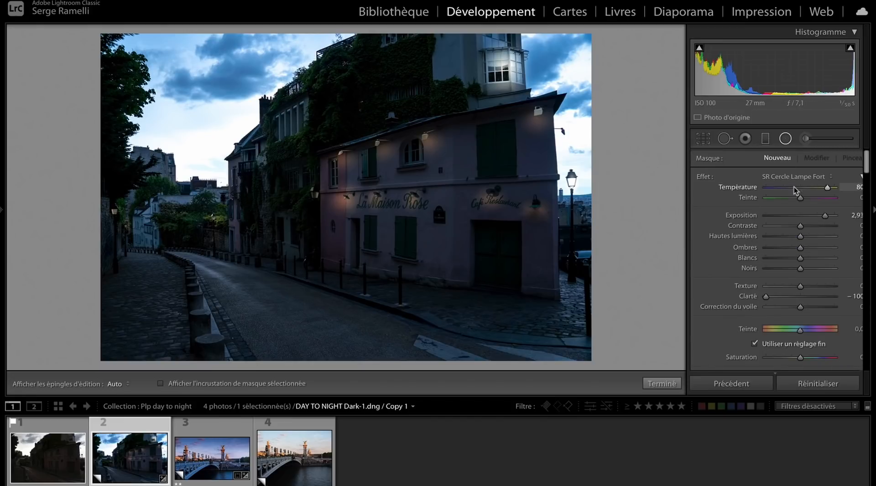
{"action": "left_click", "coordinate": [800, 176]}
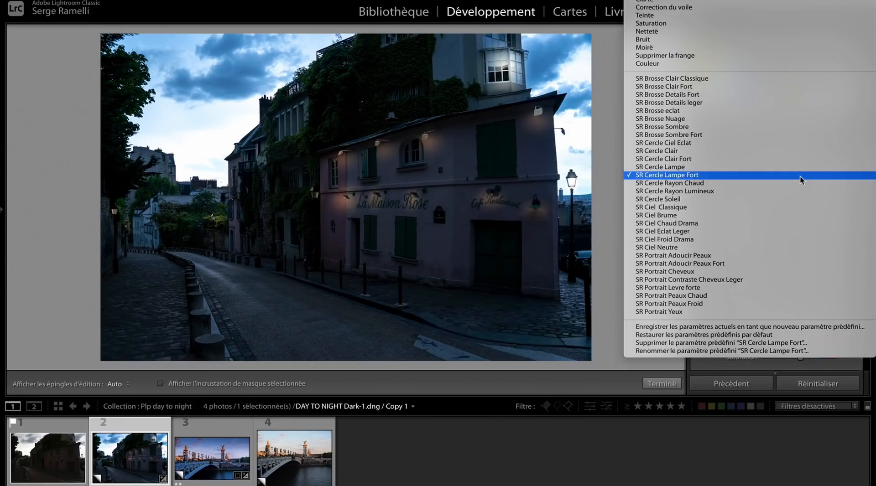
{"action": "left_click", "coordinate": [763, 167]}
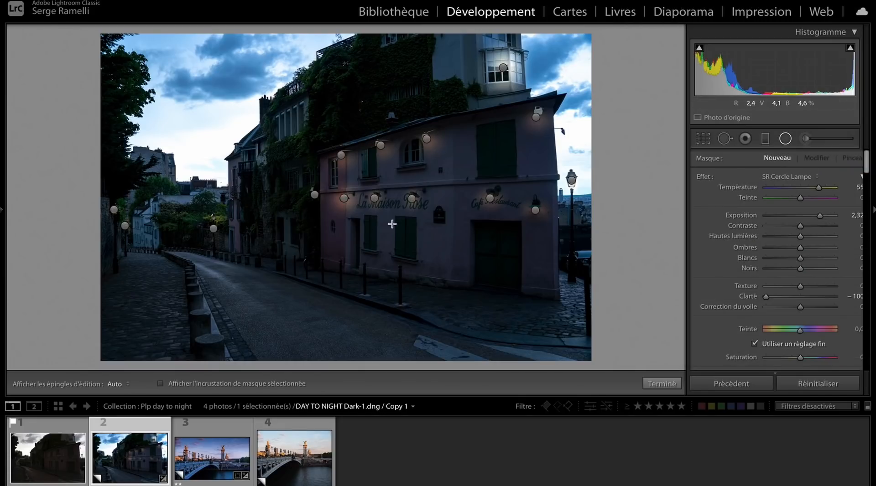
{"action": "left_click_drag", "start_coordinate": [399, 223], "coordinate": [542, 315]}
{"action": "scroll", "coordinate": [763, 308], "scroll_direction": "down", "scroll_amount": 5}
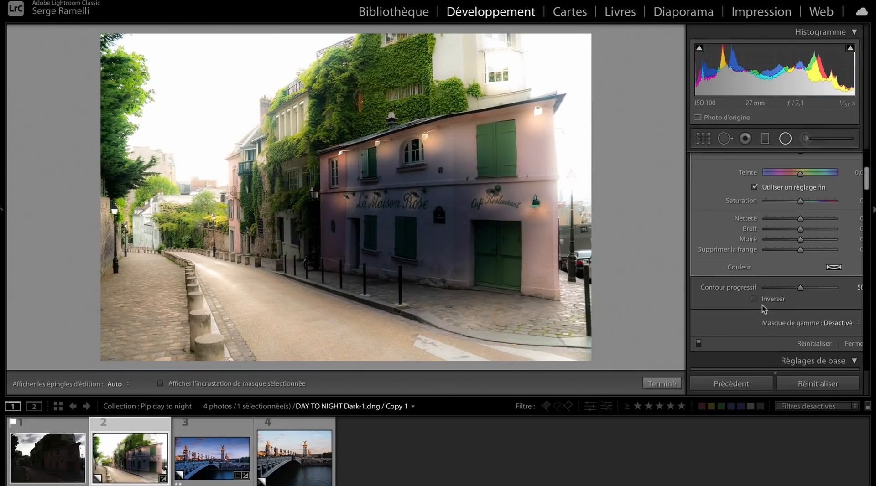
{"action": "left_click", "coordinate": [769, 300]}
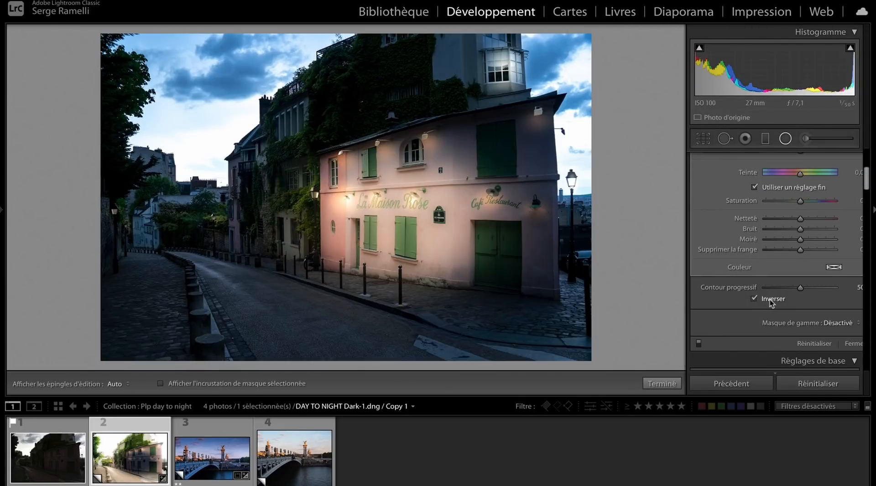
Step: Try the SR Cercle Clair Fort preset on the façade filter and shift the ellipse slightly down
{"action": "scroll", "coordinate": [822, 207], "scroll_direction": "up", "scroll_amount": 4}
{"action": "left_click", "coordinate": [806, 177]}
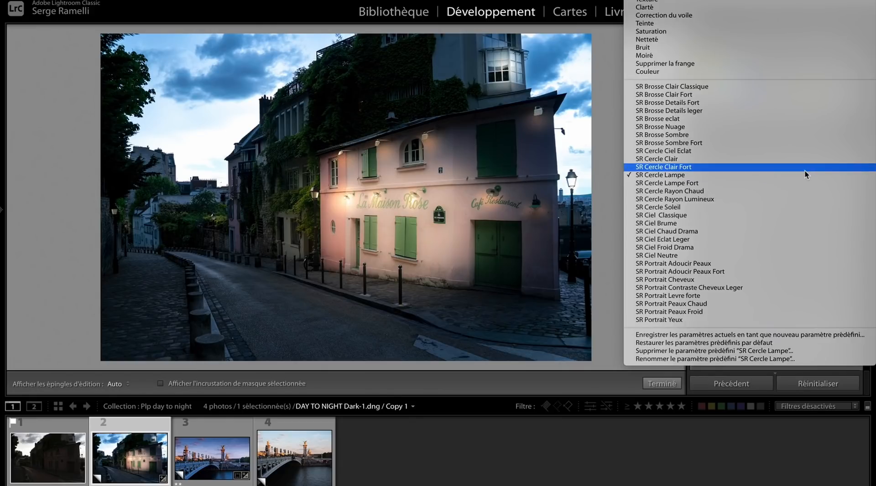
{"action": "left_click", "coordinate": [804, 171]}
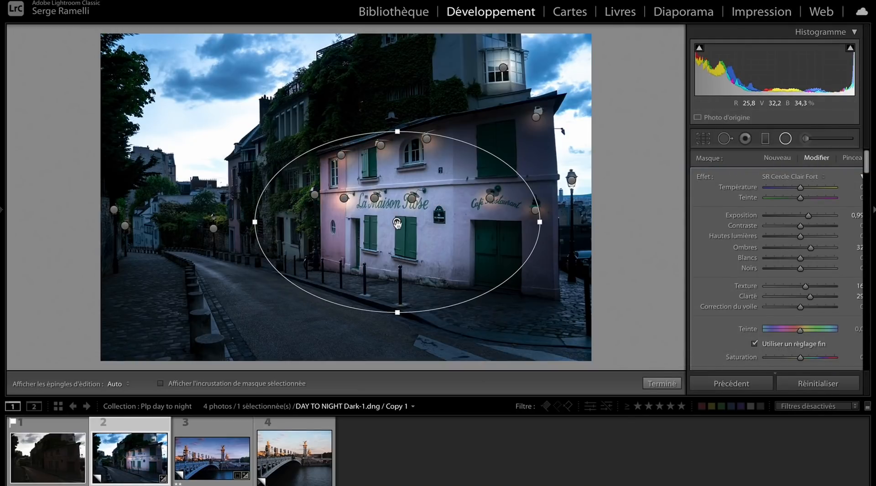
{"action": "mouse_move", "coordinate": [397, 223]}
{"action": "left_mouse_down"}
{"action": "mouse_move", "coordinate": [421, 176]}
{"action": "mouse_move", "coordinate": [396, 243]}
{"action": "mouse_move", "coordinate": [395, 232]}
{"action": "left_mouse_up"}
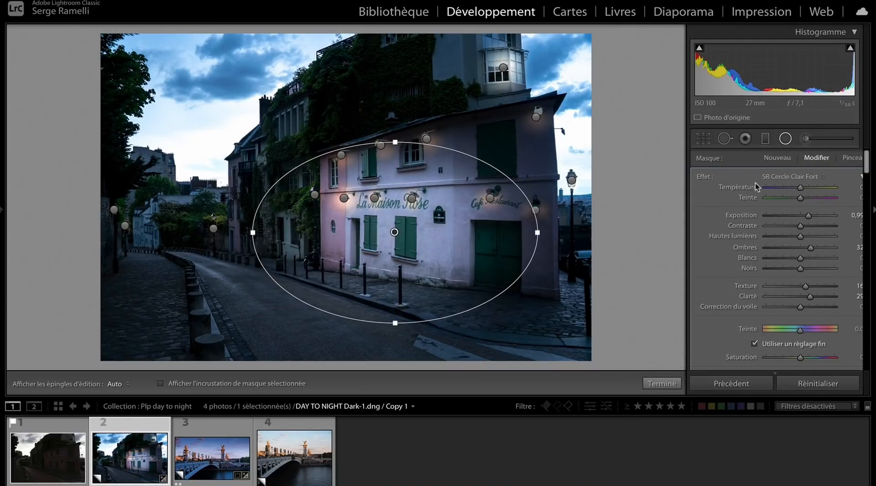
Step: Apply the SR Cercle Clair preset to the façade filter, raise the ellipse onto the shop sign and set its temperature to 33
{"action": "left_click", "coordinate": [791, 177]}
{"action": "left_click", "coordinate": [791, 168]}
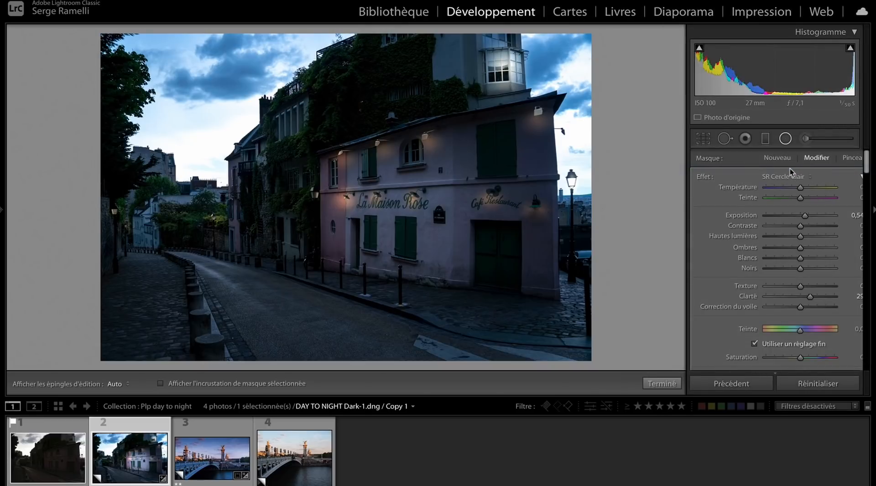
{"action": "left_click_drag", "start_coordinate": [395, 232], "coordinate": [395, 201]}
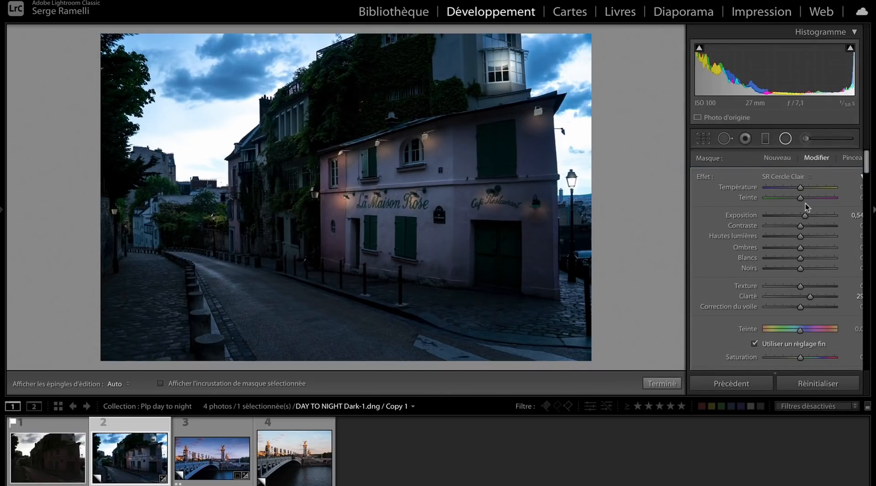
{"action": "left_click", "coordinate": [811, 188]}
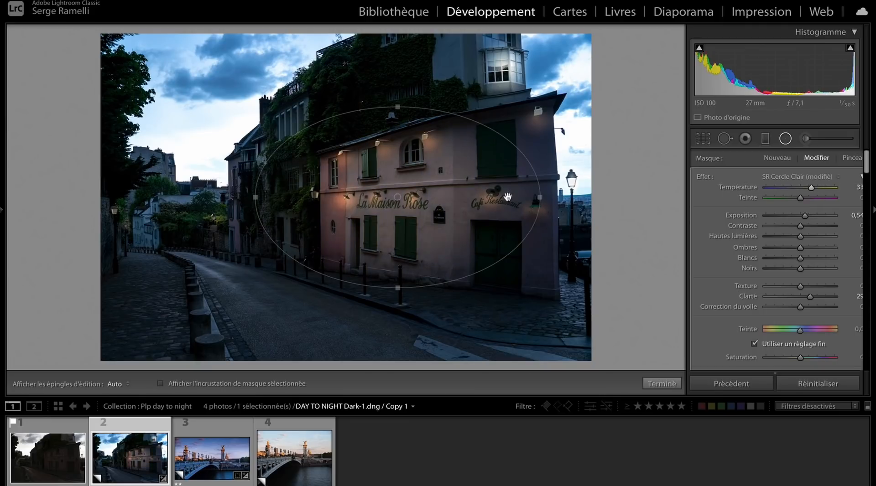
Step: Duplicate the warm façade filter onto the cobbled alley with the two lamps and narrow it to an upright ellipse
{"action": "right_click", "coordinate": [384, 197]}
{"action": "left_click", "coordinate": [431, 199]}
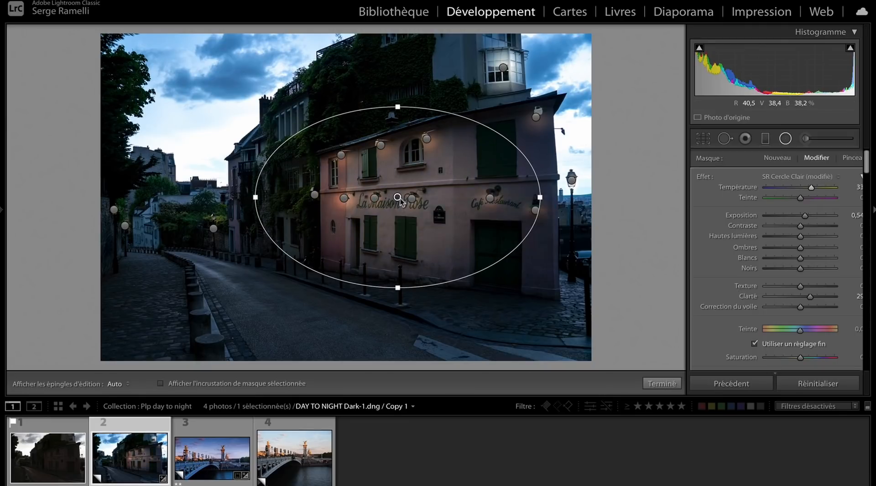
{"action": "left_click_drag", "start_coordinate": [389, 201], "coordinate": [129, 249]}
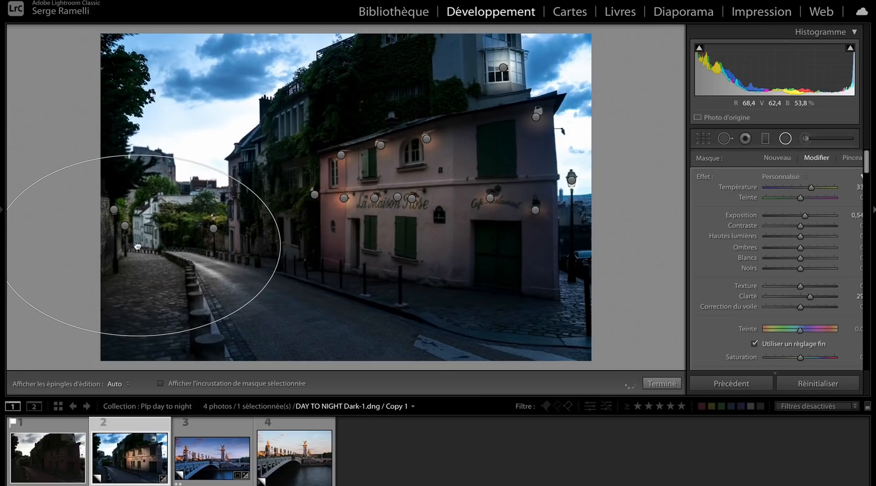
{"action": "left_click_drag", "start_coordinate": [273, 245], "coordinate": [192, 245]}
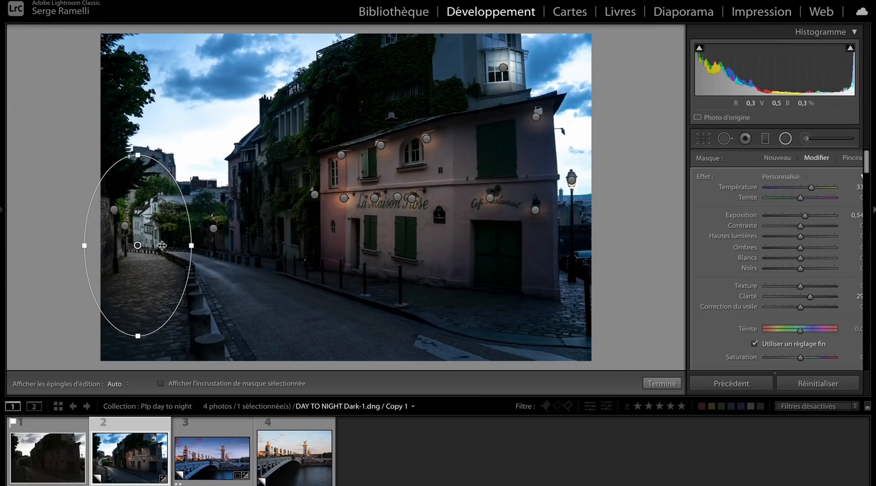
Step: Duplicate the narrow alley filter onto the distant street lamp at the road's bend
{"action": "right_click", "coordinate": [127, 242]}
{"action": "left_click", "coordinate": [141, 245]}
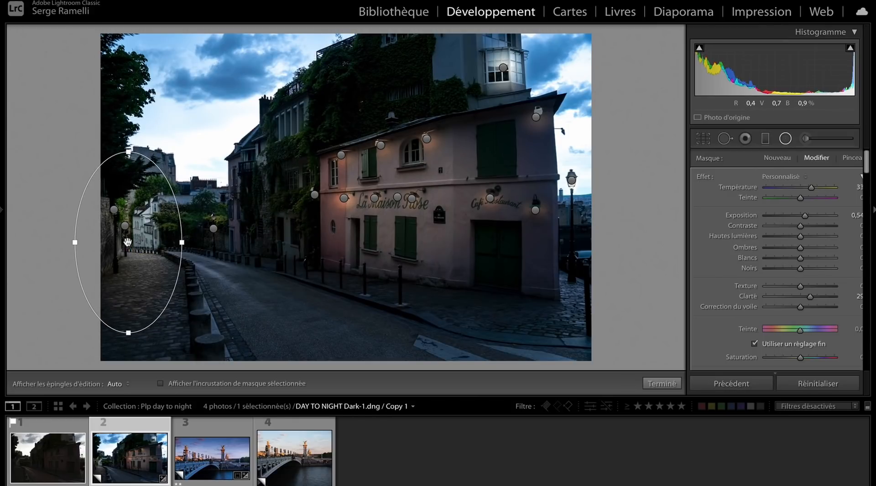
{"action": "left_click_drag", "start_coordinate": [128, 242], "coordinate": [209, 233]}
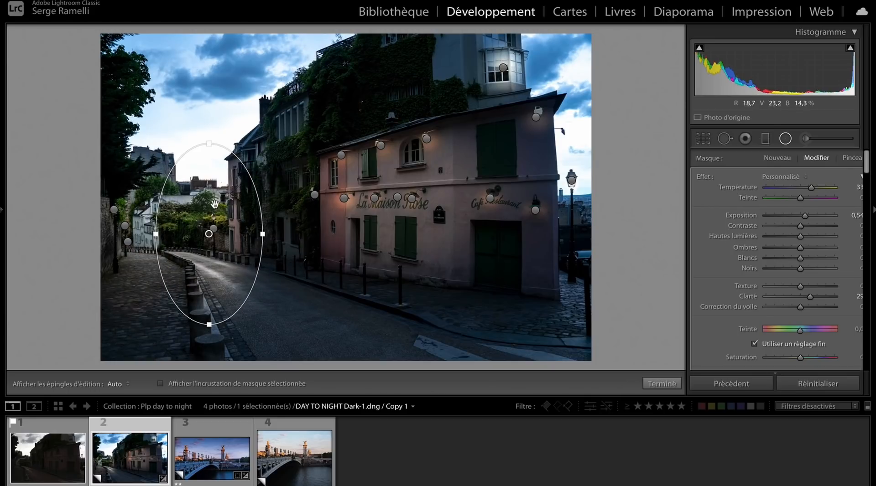
{"action": "right_click", "coordinate": [212, 229]}
{"action": "left_click", "coordinate": [214, 237]}
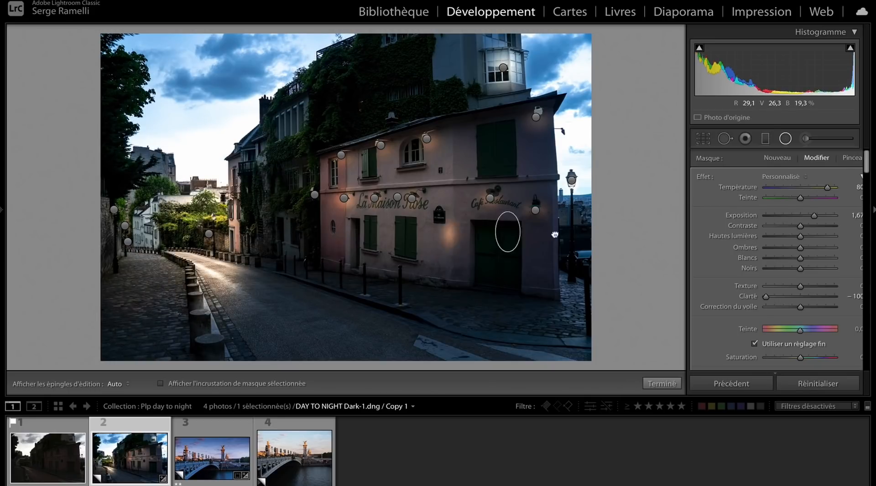
{"action": "left_click_drag", "start_coordinate": [554, 235], "coordinate": [567, 190]}
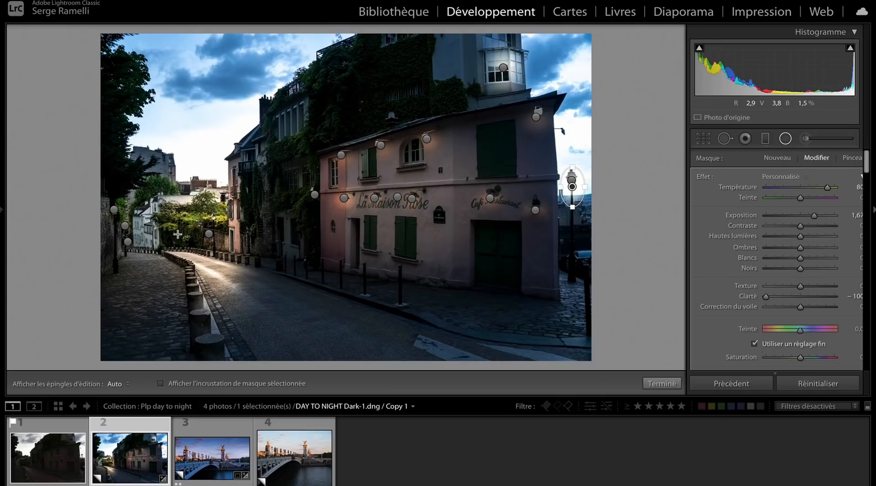
{"action": "key", "text": "ctrl+z"}
{"action": "key", "text": "ctrl+z"}
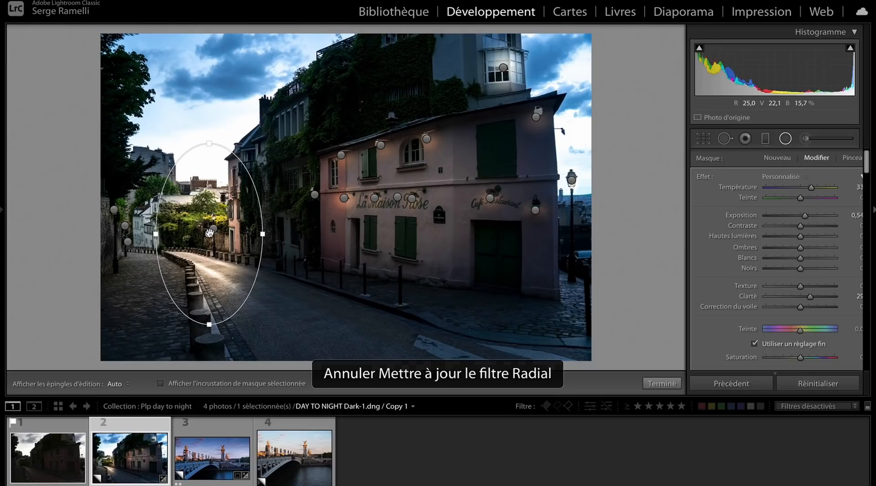
Step: Duplicate the road bend's large warm filter onto the street lamp beyond the corner of the pink house, and finish radial editing
{"action": "right_click", "coordinate": [209, 233]}
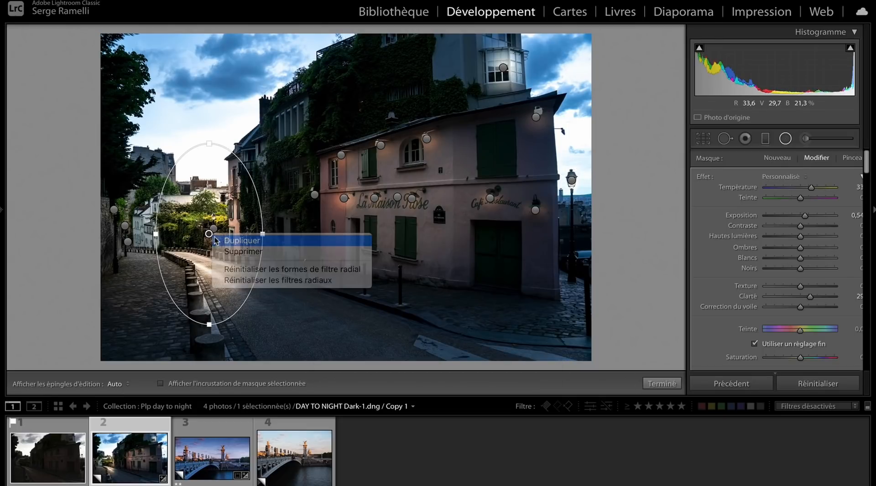
{"action": "left_click", "coordinate": [221, 239]}
{"action": "left_click_drag", "start_coordinate": [209, 233], "coordinate": [579, 228]}
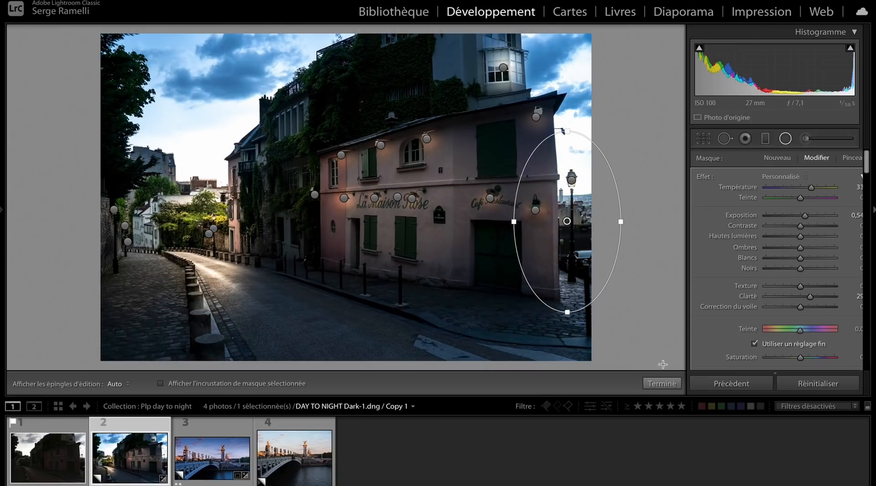
{"action": "left_click", "coordinate": [661, 384]}
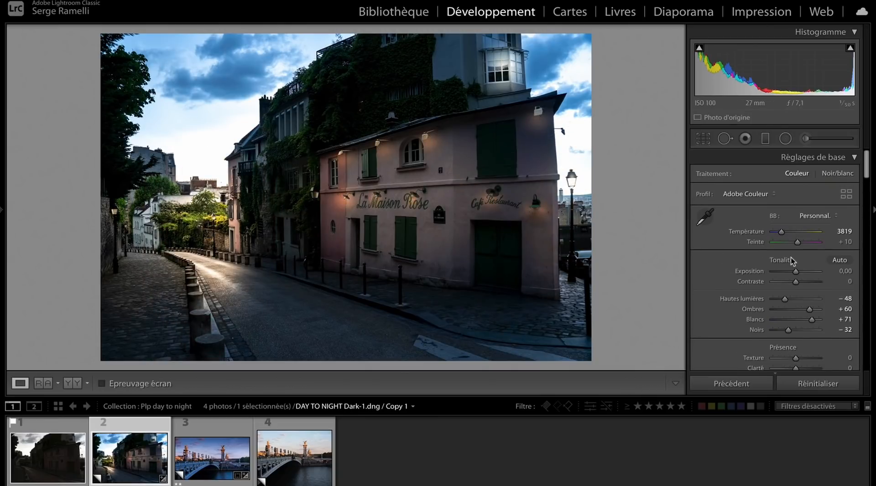
Step: Add a slightly tilted graduated filter over the sky with the SR Ciel Froid Drama preset and move it up
{"action": "left_click", "coordinate": [766, 139]}
{"action": "left_click", "coordinate": [798, 178]}
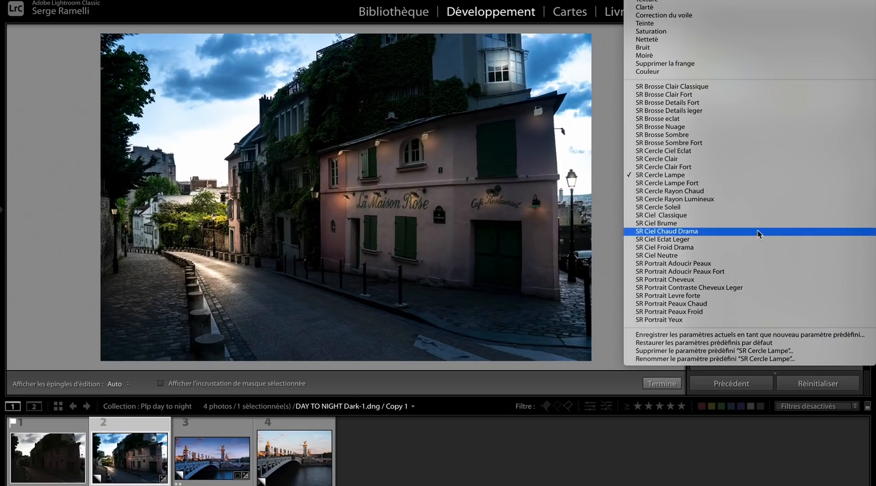
{"action": "left_click", "coordinate": [759, 246]}
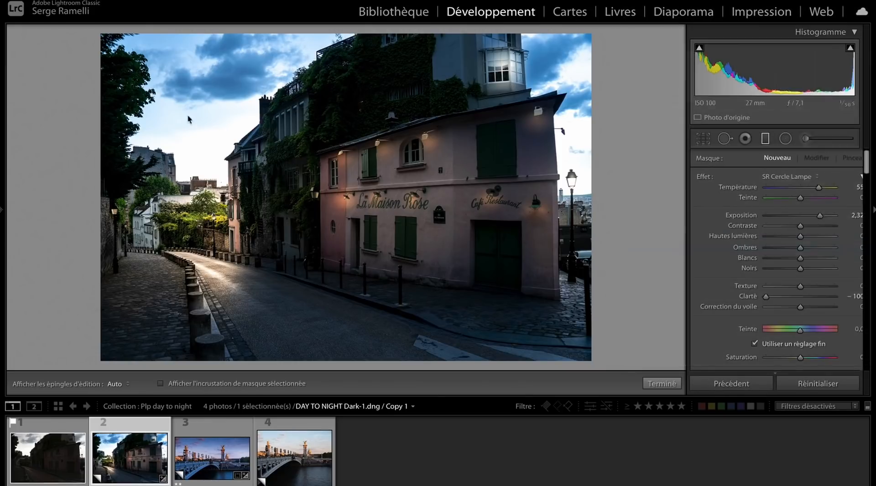
{"action": "left_click_drag", "start_coordinate": [251, 81], "coordinate": [273, 266]}
{"action": "left_click_drag", "start_coordinate": [259, 145], "coordinate": [256, 113]}
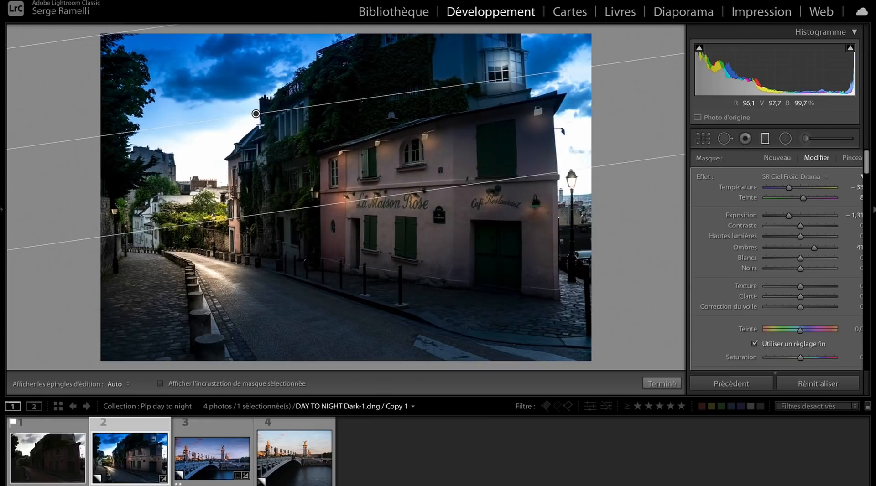
Step: Add a slightly tilted graduated filter with the SR Ciel Froid Drama preset from the street upward and move it down to the foreground
{"action": "left_click_drag", "start_coordinate": [336, 327], "coordinate": [327, 147]}
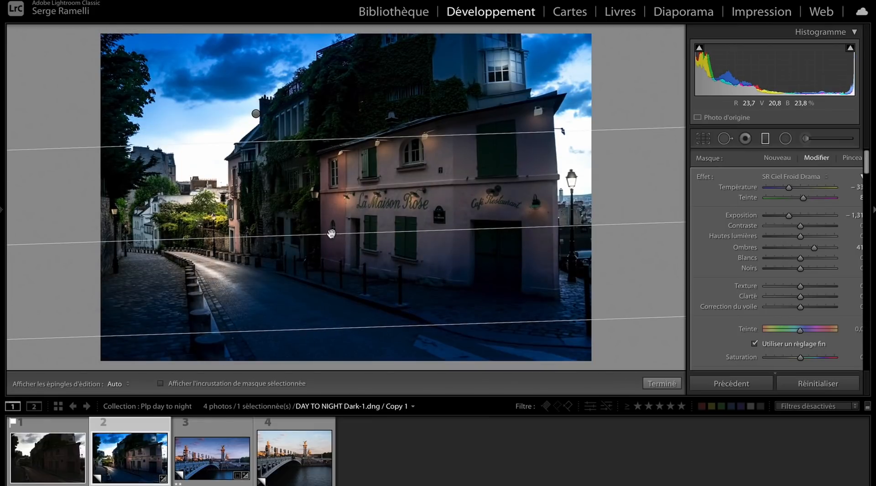
{"action": "left_click_drag", "start_coordinate": [332, 231], "coordinate": [350, 338]}
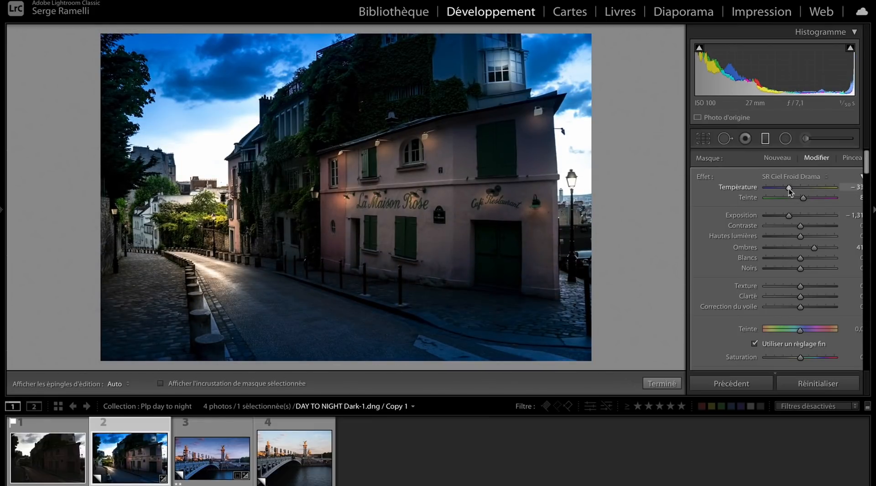
Step: Set the sky gradient's temperature to -19, finish editing the filter, and set the photo's highlights to -64
{"action": "left_click", "coordinate": [254, 113]}
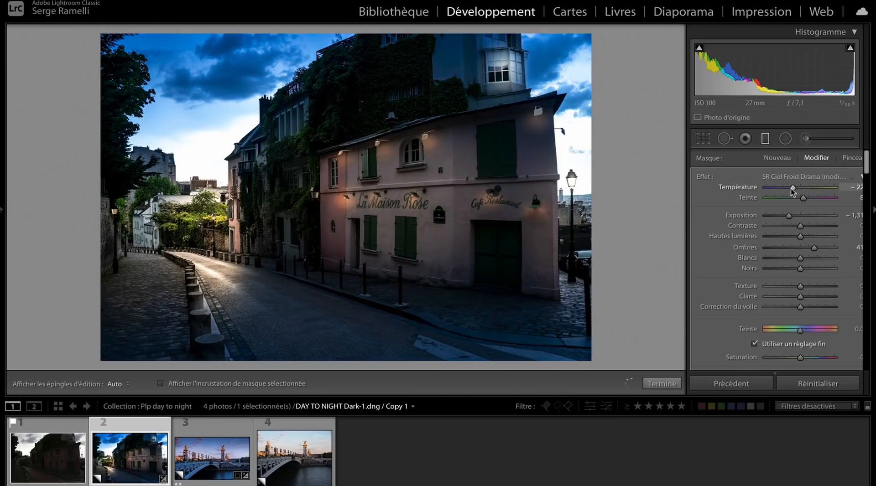
{"action": "left_click", "coordinate": [661, 383]}
{"action": "left_click_drag", "start_coordinate": [795, 272], "coordinate": [778, 302]}
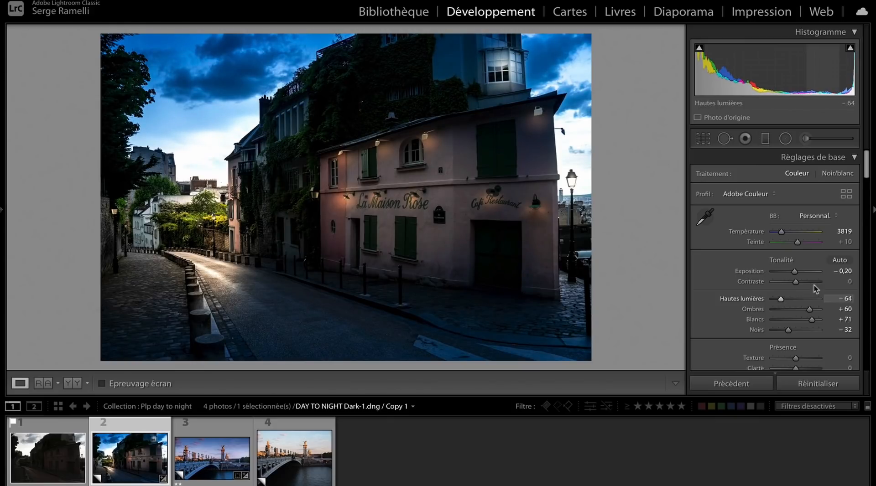
Step: Brush the SR Brosse Clair Classique preset over the sunlit road, the upper bay window and the pavement beside the pink house
{"action": "left_click", "coordinate": [805, 139]}
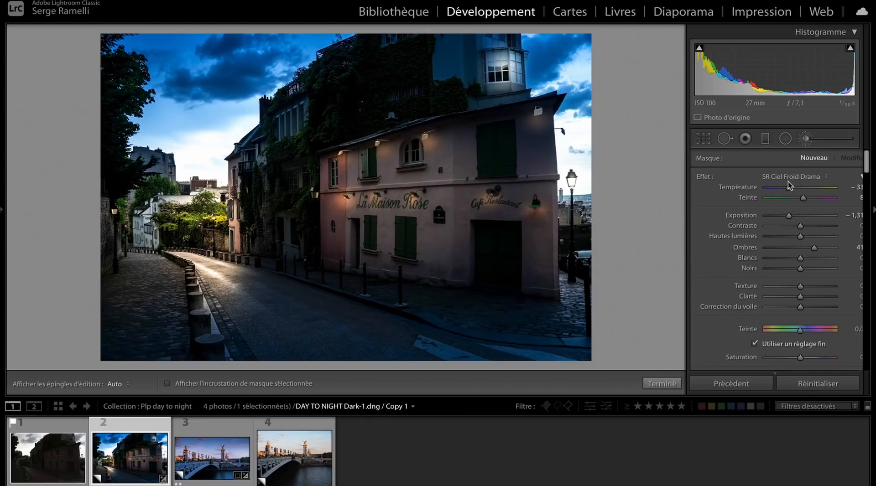
{"action": "left_click", "coordinate": [791, 177]}
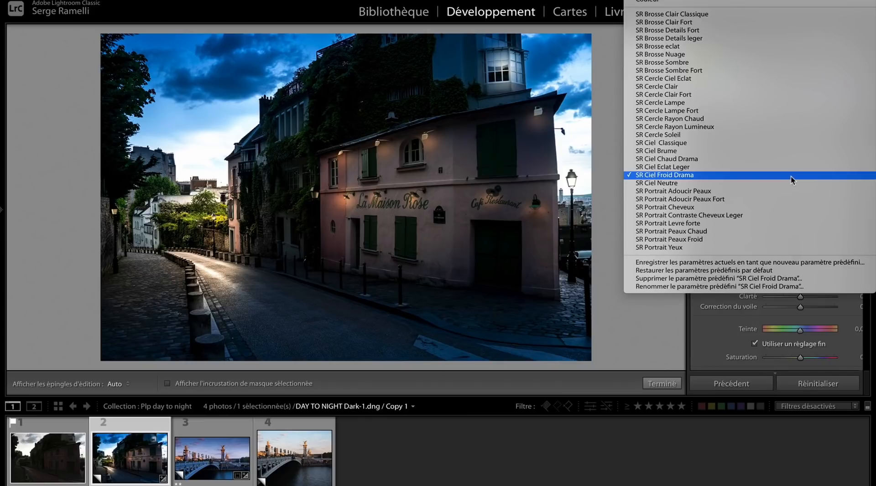
{"action": "left_click", "coordinate": [744, 14]}
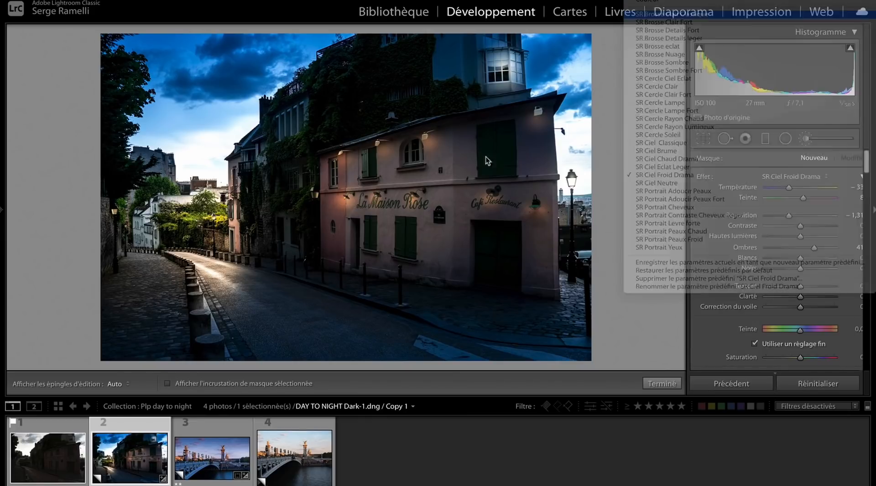
{"action": "mouse_move", "coordinate": [203, 264]}
{"action": "left_mouse_down"}
{"action": "mouse_move", "coordinate": [225, 257]}
{"action": "mouse_move", "coordinate": [431, 318]}
{"action": "mouse_move", "coordinate": [191, 278]}
{"action": "left_mouse_up"}
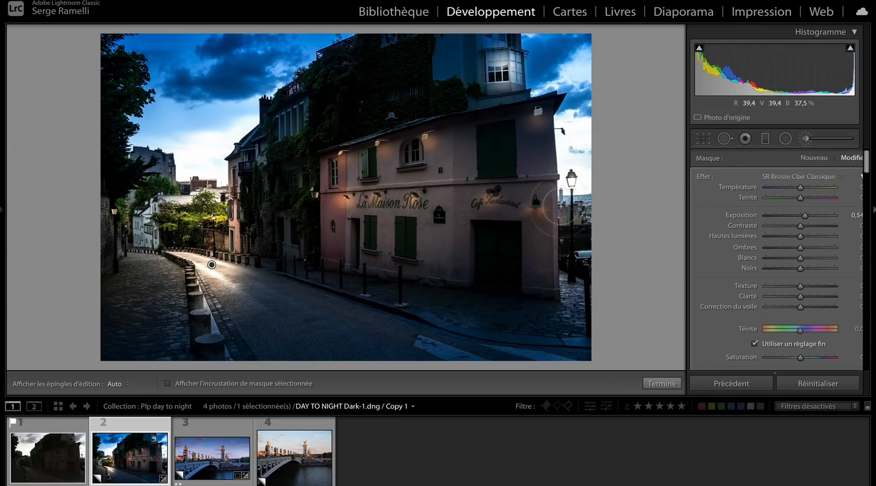
{"action": "key", "text": "h"}
{"action": "left_click", "coordinate": [515, 62]}
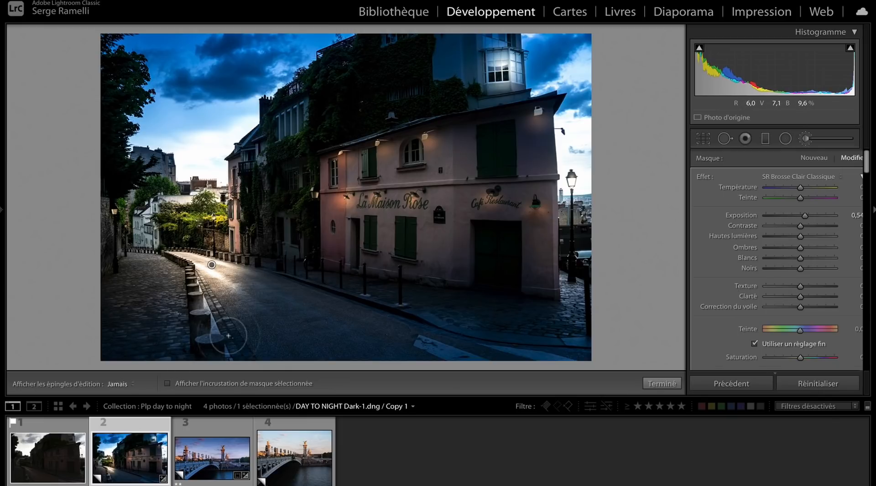
{"action": "key", "text": "h"}
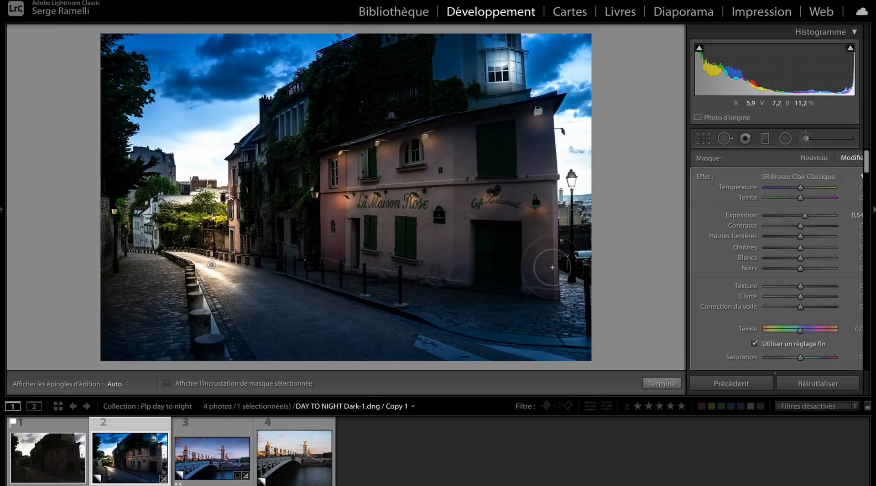
{"action": "key", "text": "h"}
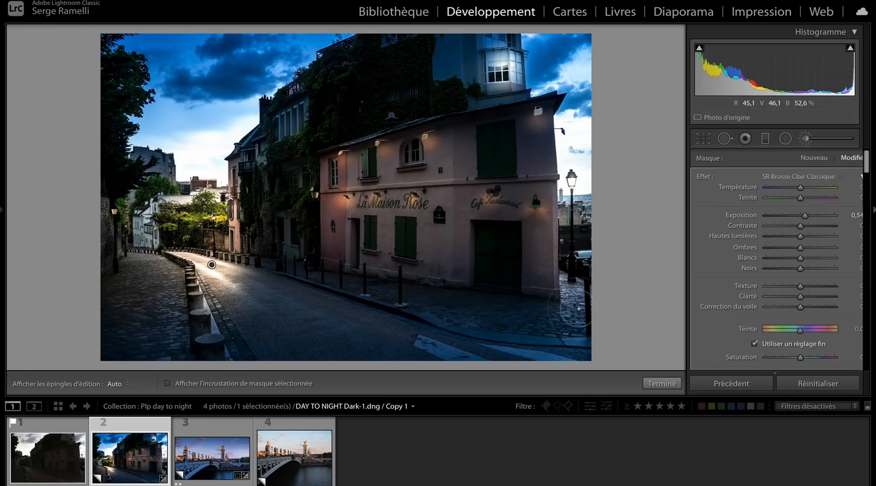
{"action": "left_click", "coordinate": [674, 384]}
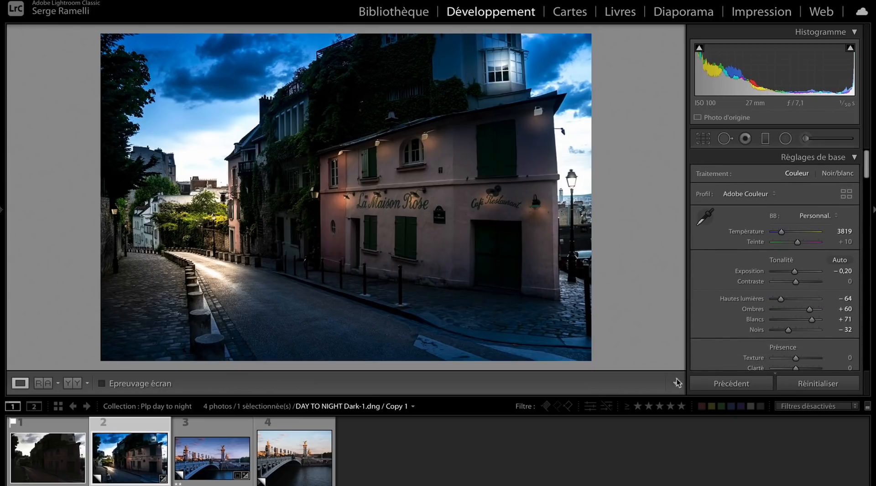
Step: Set the photo's whites to +65 and highlights to -100
{"action": "scroll", "coordinate": [802, 289], "scroll_direction": "down", "scroll_amount": 1}
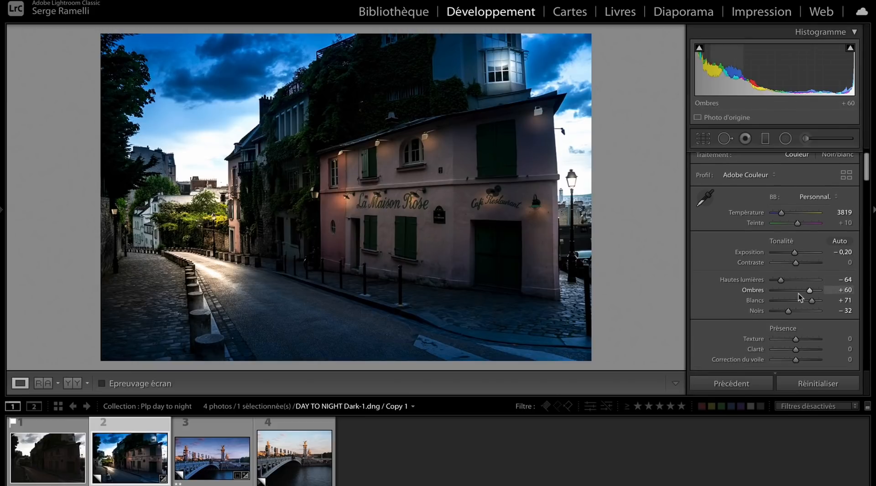
{"action": "left_click_drag", "start_coordinate": [811, 303], "coordinate": [808, 304]}
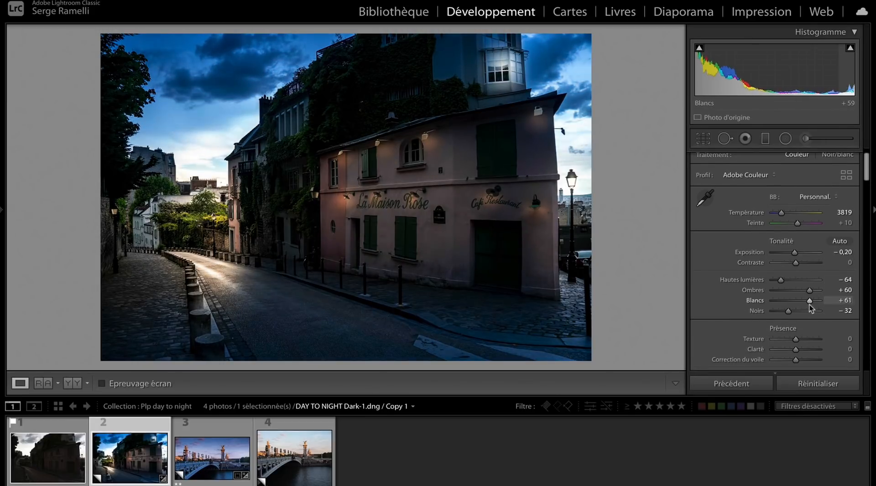
{"action": "left_click_drag", "start_coordinate": [780, 280], "coordinate": [767, 281]}
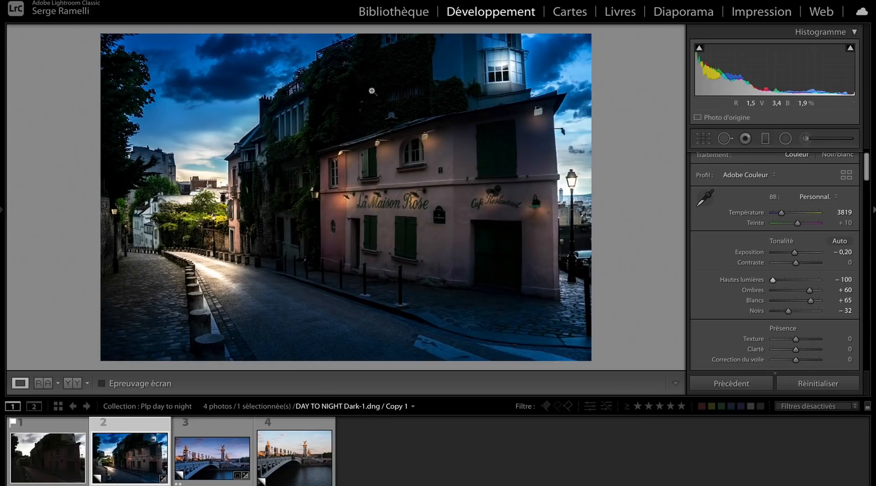
Step: Change the sky graduated filter's preset to SR Ciel Classique and finish editing the filter
{"action": "key", "text": "m"}
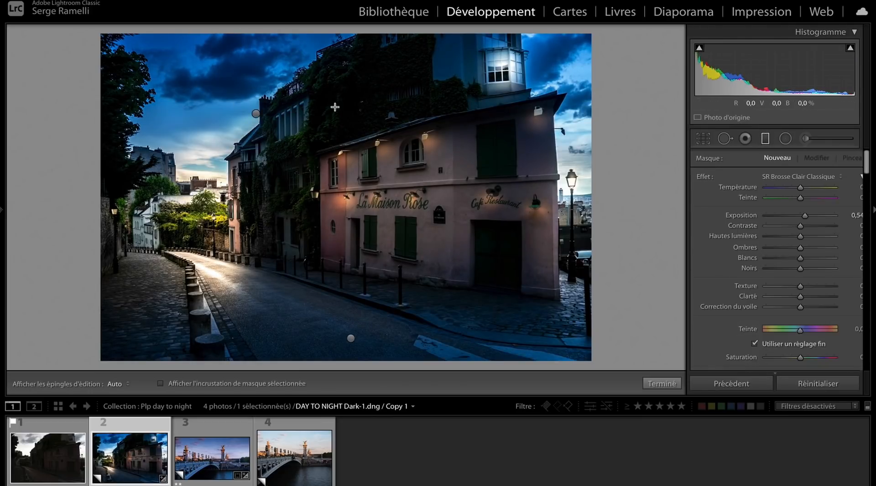
{"action": "left_click", "coordinate": [257, 114]}
{"action": "left_click", "coordinate": [798, 177]}
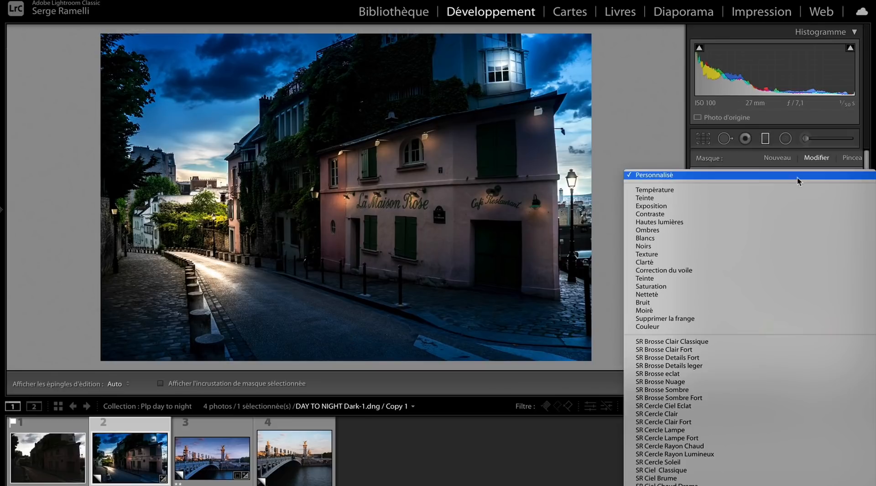
{"action": "key", "text": "Escape"}
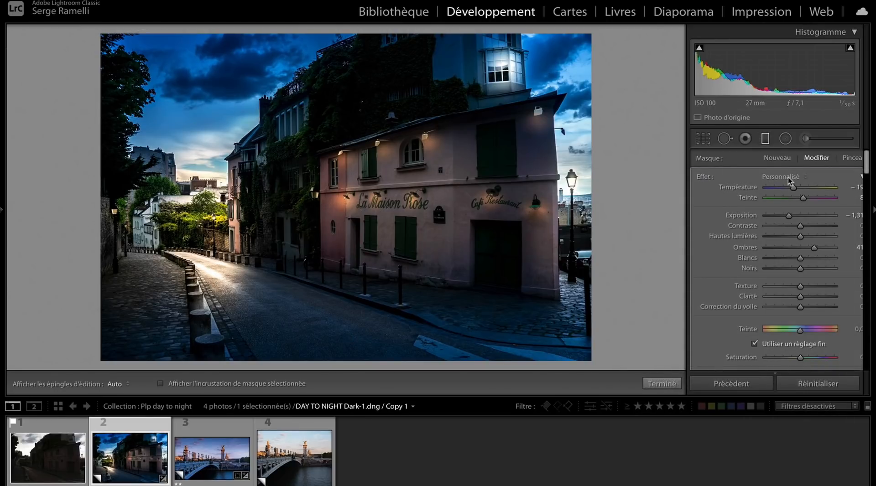
{"action": "left_click", "coordinate": [790, 178]}
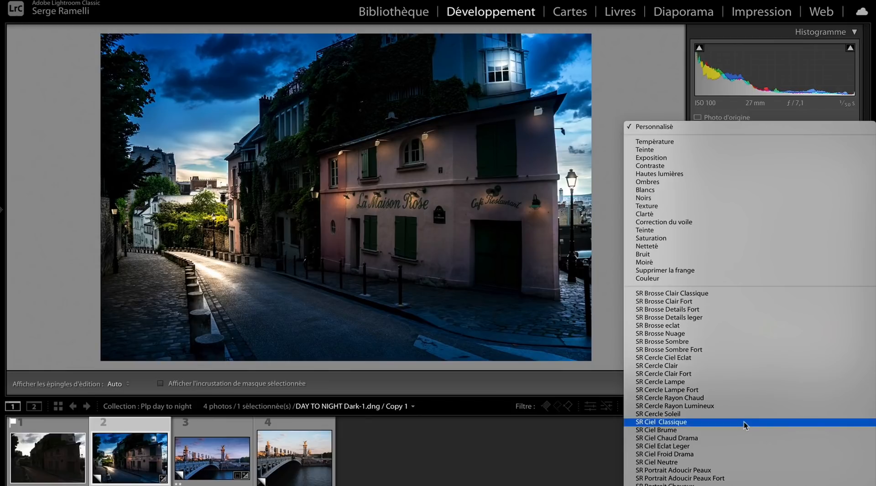
{"action": "left_click", "coordinate": [745, 426]}
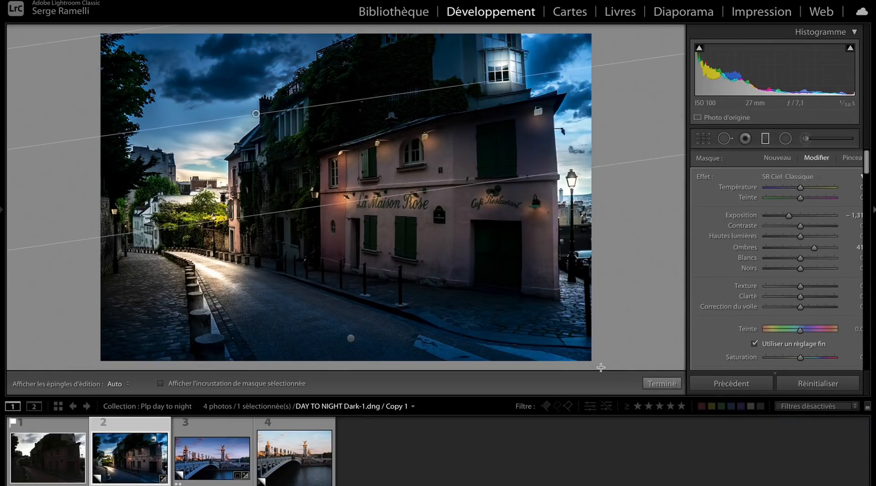
{"action": "left_click", "coordinate": [662, 384]}
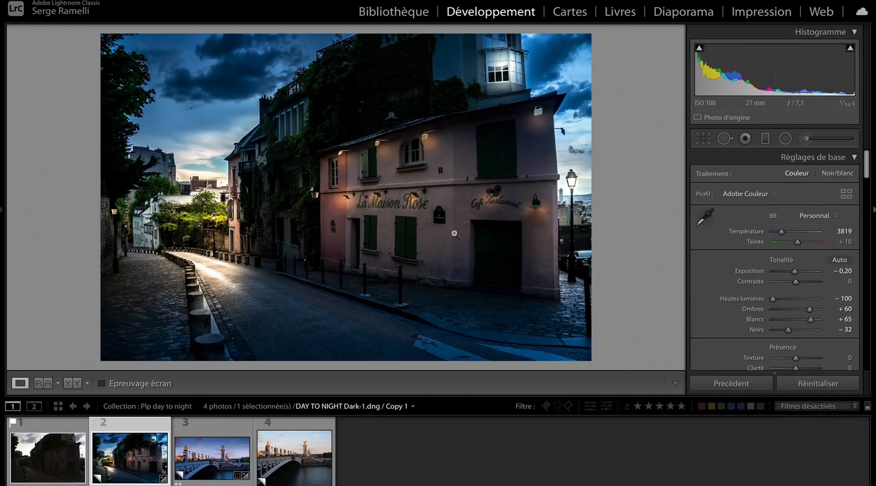
Step: Brush the SR Brosse Sombre preset over the bright trees and buildings at the far end of the road, and finish brushing
{"action": "left_click", "coordinate": [785, 138]}
{"action": "left_click", "coordinate": [806, 139]}
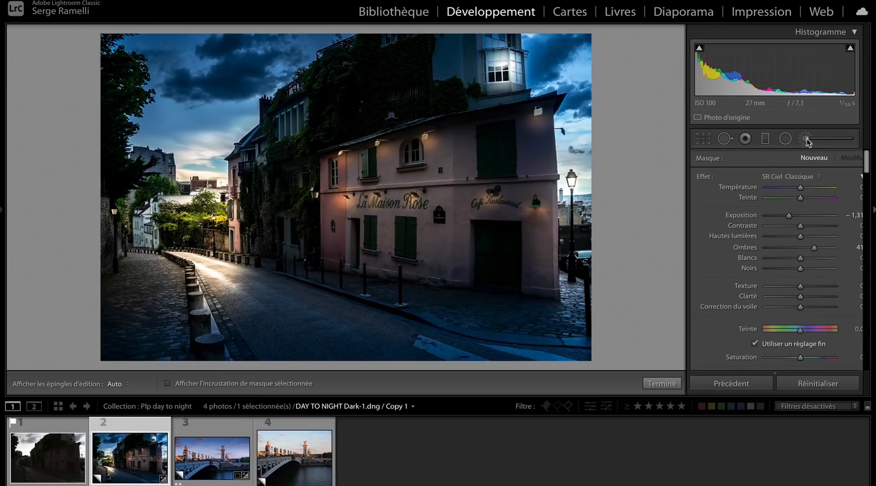
{"action": "left_click", "coordinate": [798, 177]}
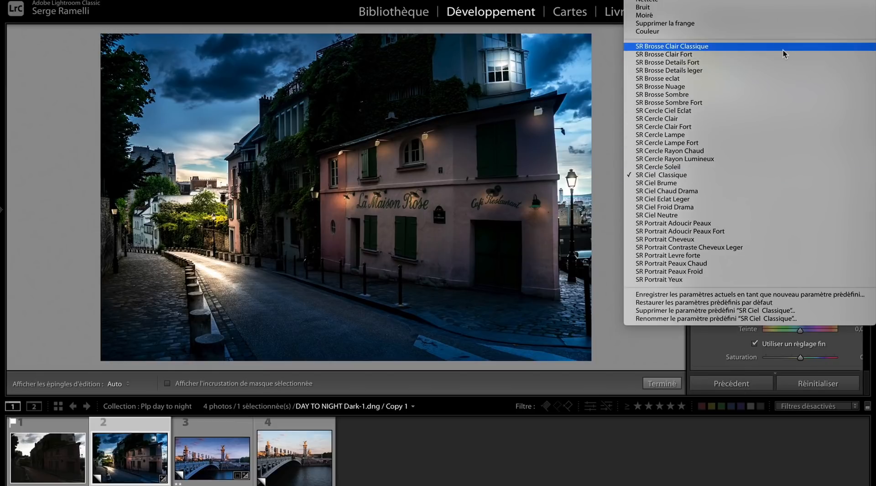
{"action": "left_click", "coordinate": [732, 94]}
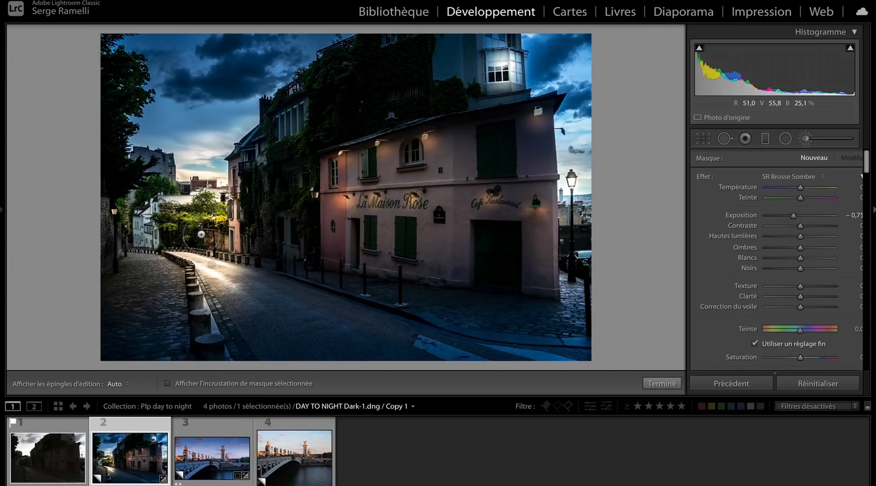
{"action": "mouse_move", "coordinate": [211, 202]}
{"action": "left_mouse_down"}
{"action": "mouse_move", "coordinate": [184, 159]}
{"action": "mouse_move", "coordinate": [210, 235]}
{"action": "mouse_move", "coordinate": [201, 227]}
{"action": "mouse_move", "coordinate": [230, 244]}
{"action": "mouse_move", "coordinate": [187, 255]}
{"action": "mouse_move", "coordinate": [207, 276]}
{"action": "left_mouse_up"}
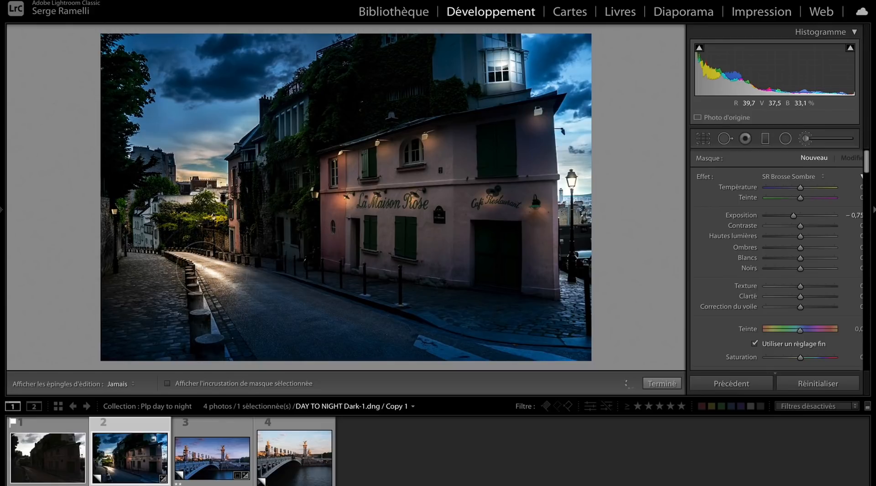
{"action": "mouse_move", "coordinate": [160, 188]}
{"action": "left_mouse_down"}
{"action": "mouse_move", "coordinate": [227, 172]}
{"action": "mouse_move", "coordinate": [226, 244]}
{"action": "mouse_move", "coordinate": [236, 166]}
{"action": "mouse_move", "coordinate": [231, 275]}
{"action": "left_mouse_up"}
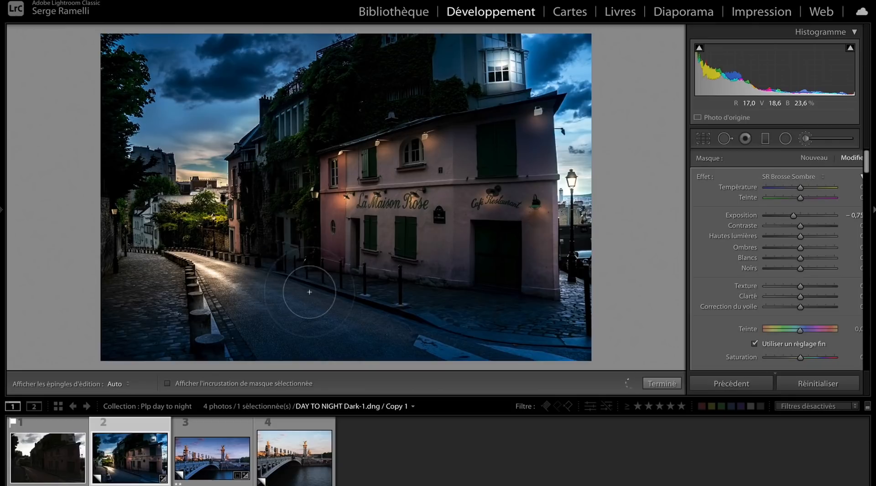
{"action": "left_click", "coordinate": [660, 384]}
Step: Set clarity to +24 and vibrance to +12, warm the white balance to temperature 4036 with tint +7, and view the photo full screen
{"action": "scroll", "coordinate": [830, 314], "scroll_direction": "down", "scroll_amount": 2}
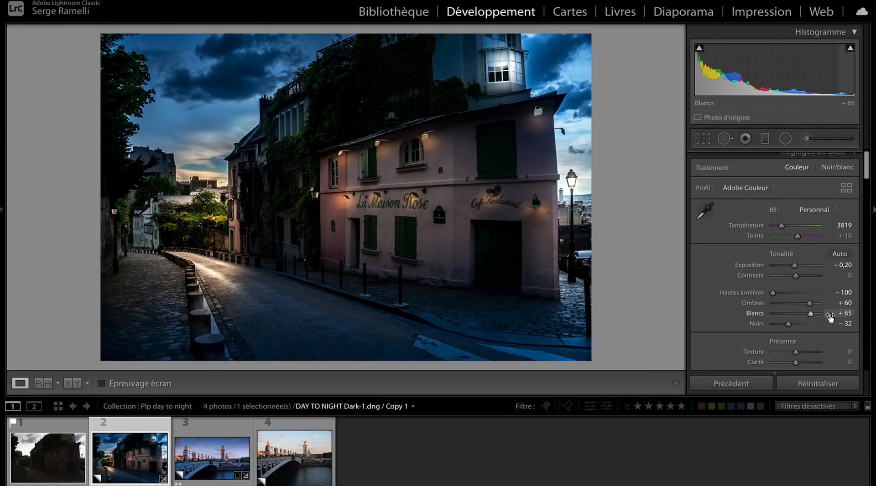
{"action": "scroll", "coordinate": [831, 319], "scroll_direction": "down", "scroll_amount": 3}
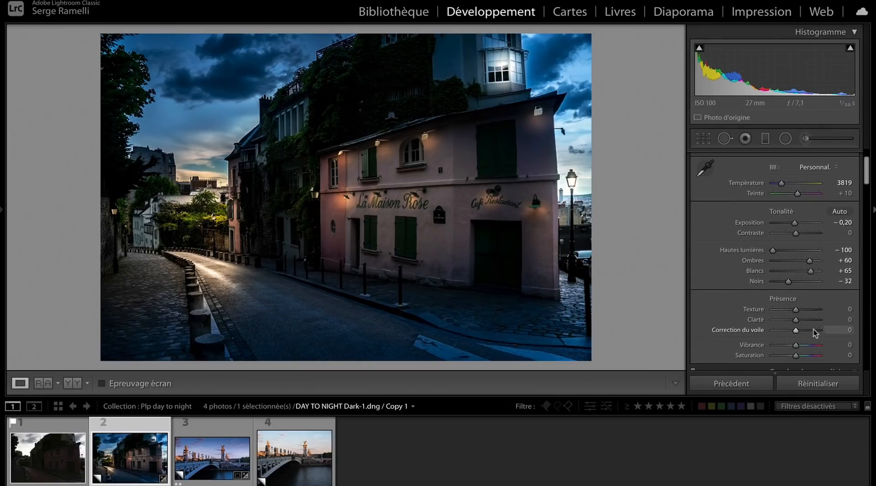
{"action": "left_click", "coordinate": [804, 322]}
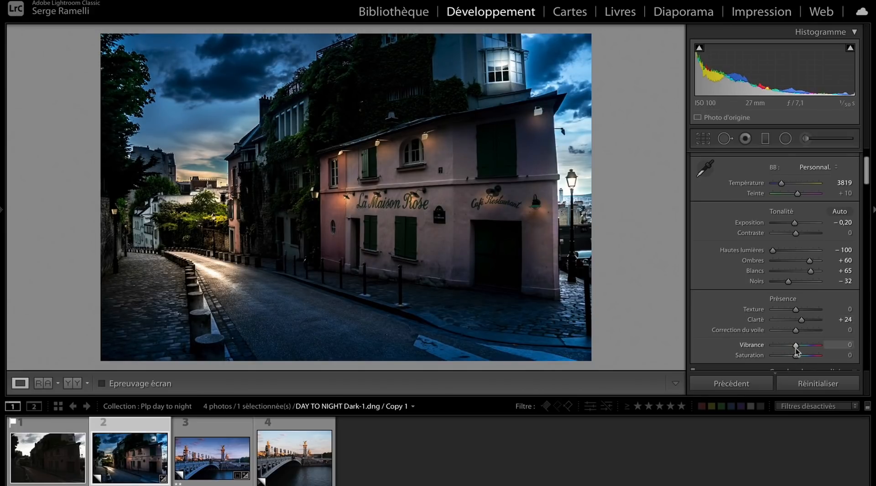
{"action": "left_click_drag", "start_coordinate": [796, 349], "coordinate": [798, 348]}
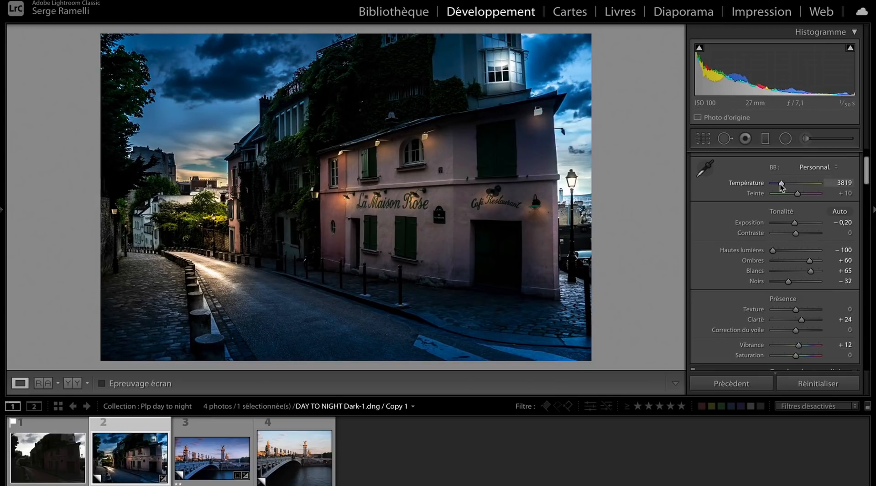
{"action": "left_click_drag", "start_coordinate": [780, 182], "coordinate": [784, 188]}
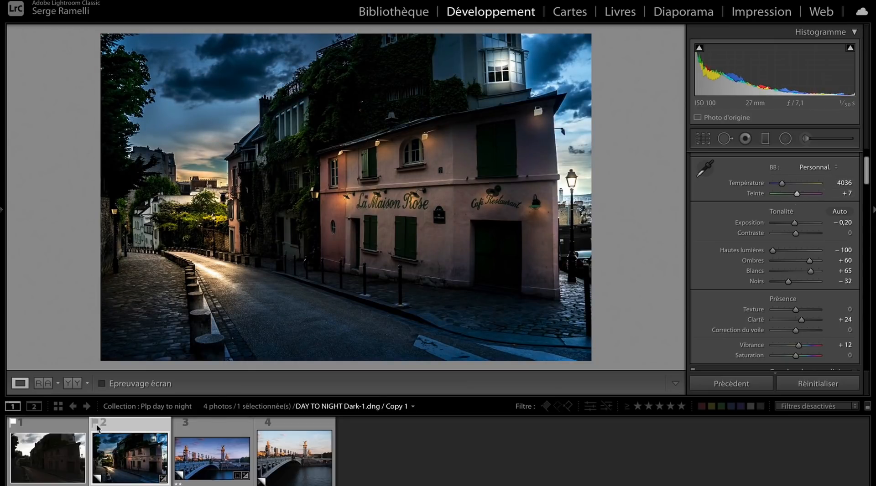
{"action": "left_click", "coordinate": [41, 428]}
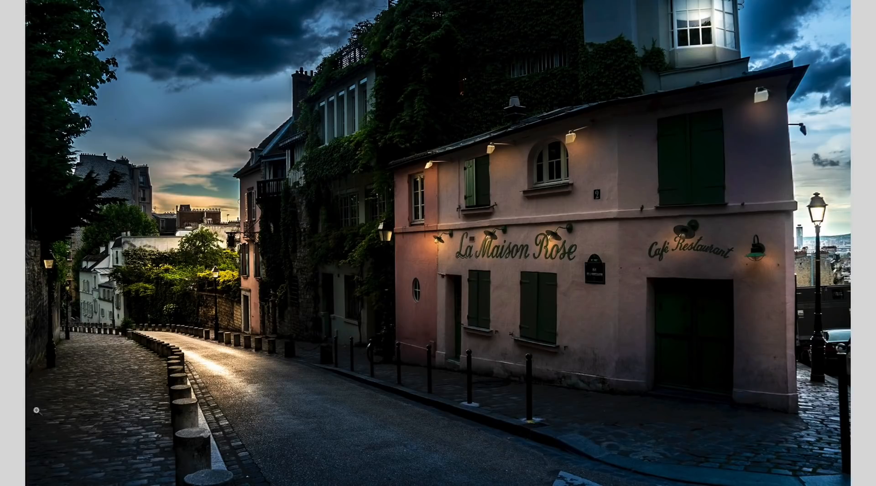
Step: Switch to the browser, open the product library on photoserge.fr and look through the Lightroom local adjustment presets
{"action": "key", "text": "super+Tab"}
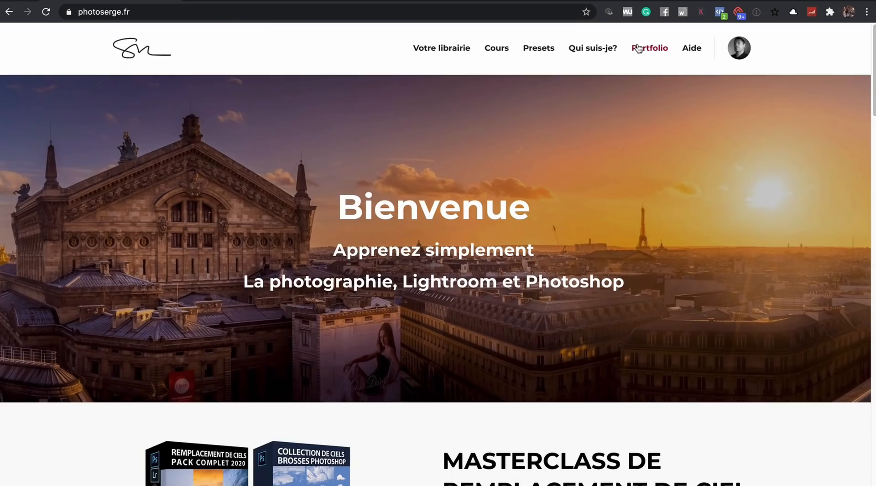
{"action": "left_click", "coordinate": [462, 50]}
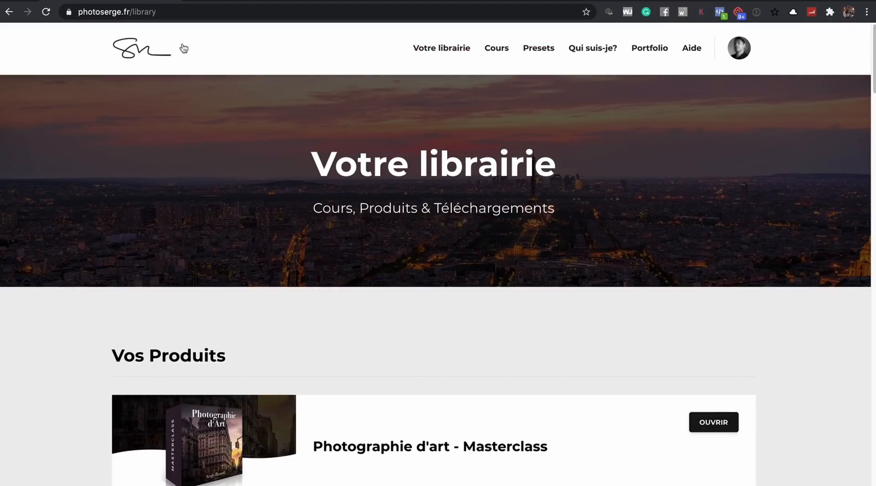
{"action": "scroll", "coordinate": [579, 176], "scroll_direction": "down", "scroll_amount": 15}
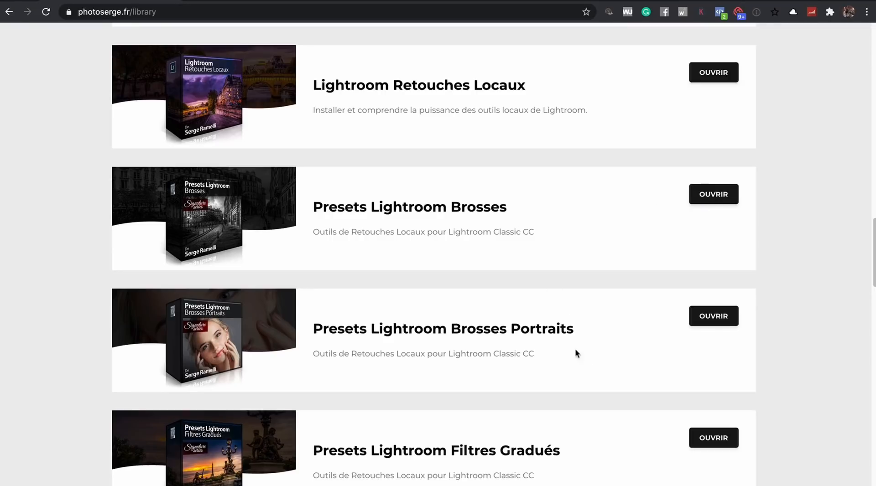
Step: Switch to Finder and copy the four Desktop preset folders: Filtres Radiaux, Filtres Gradués, Brosses Portaits and Brosses
{"action": "scroll", "coordinate": [601, 343], "scroll_direction": "down", "scroll_amount": 1}
{"action": "scroll", "coordinate": [602, 345], "scroll_direction": "down", "scroll_amount": 2}
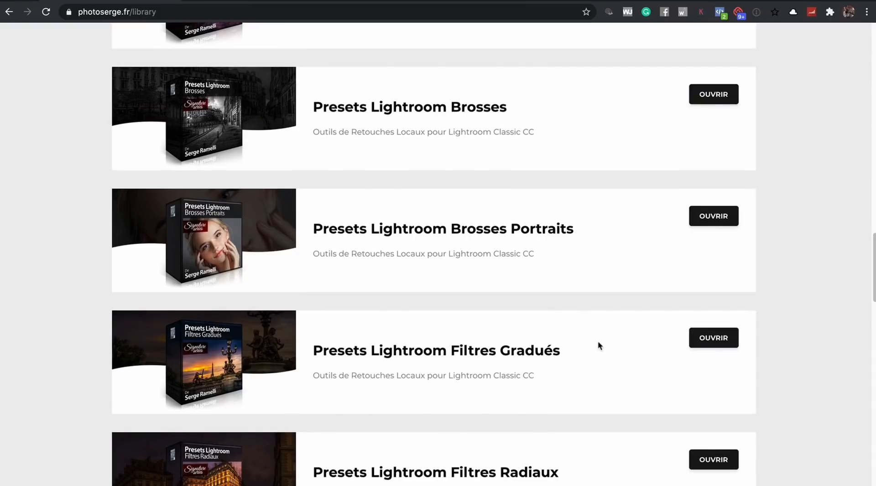
{"action": "key", "text": "super+Tab"}
{"action": "key", "text": "super+Tab"}
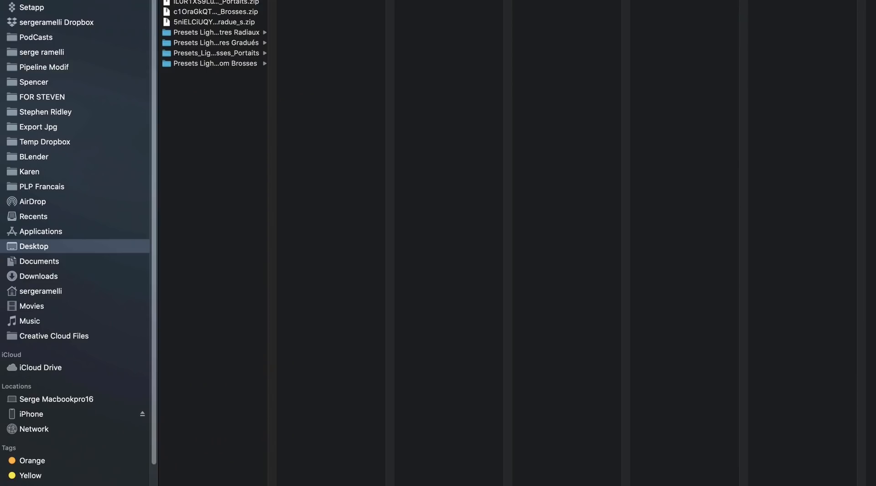
{"action": "left_click_drag", "start_coordinate": [271, 483], "coordinate": [353, 484]}
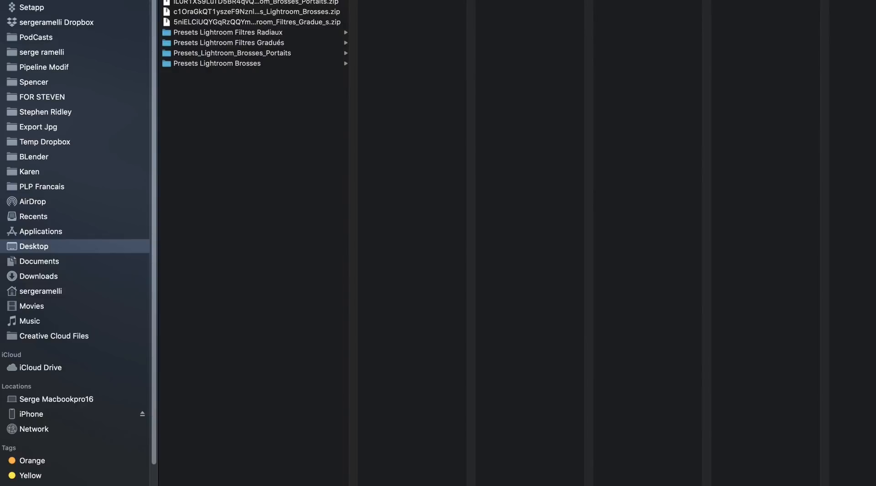
{"action": "left_click", "coordinate": [207, 33]}
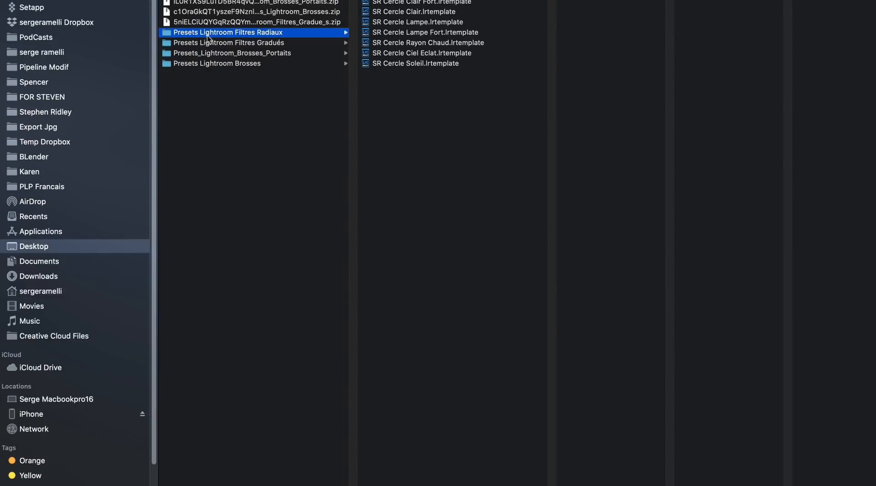
{"action": "left_click", "coordinate": [220, 63], "text": "shift"}
{"action": "right_click", "coordinate": [242, 60]}
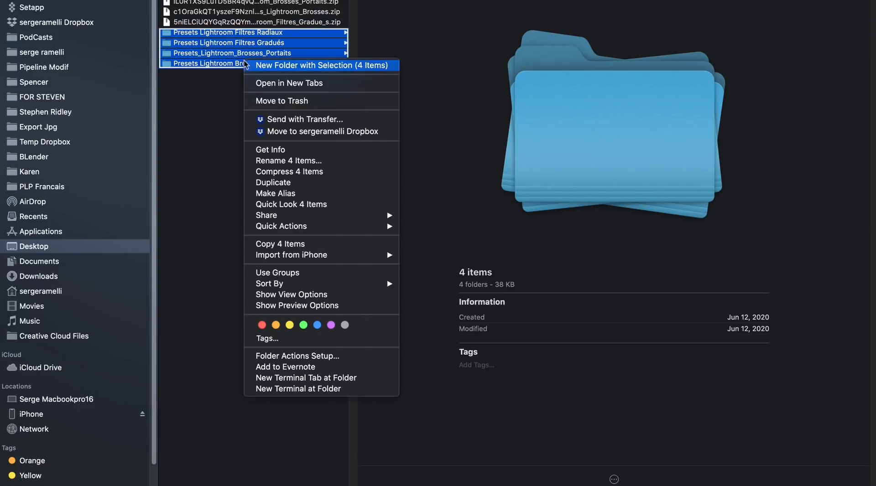
{"action": "left_click", "coordinate": [292, 245]}
Step: Switch to Lightroom Classic and open the Paramètres prédéfinis section of its preferences
{"action": "key", "text": "super+Tab"}
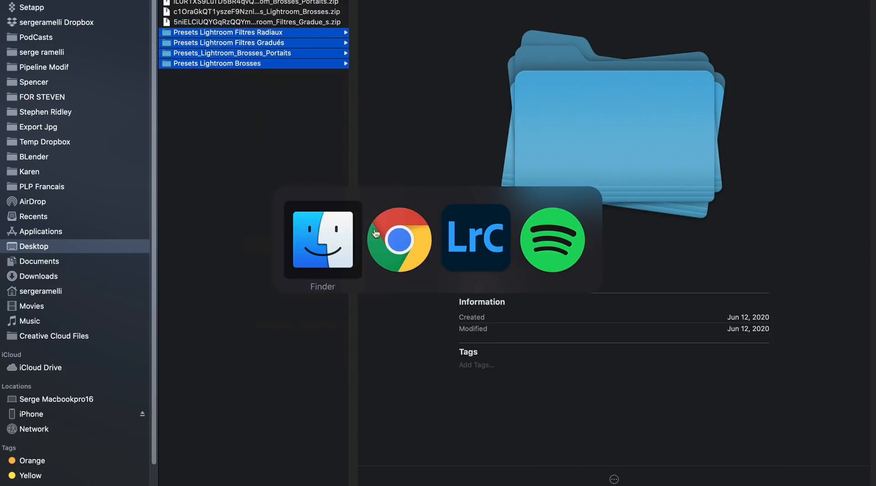
{"action": "left_click", "coordinate": [484, 232]}
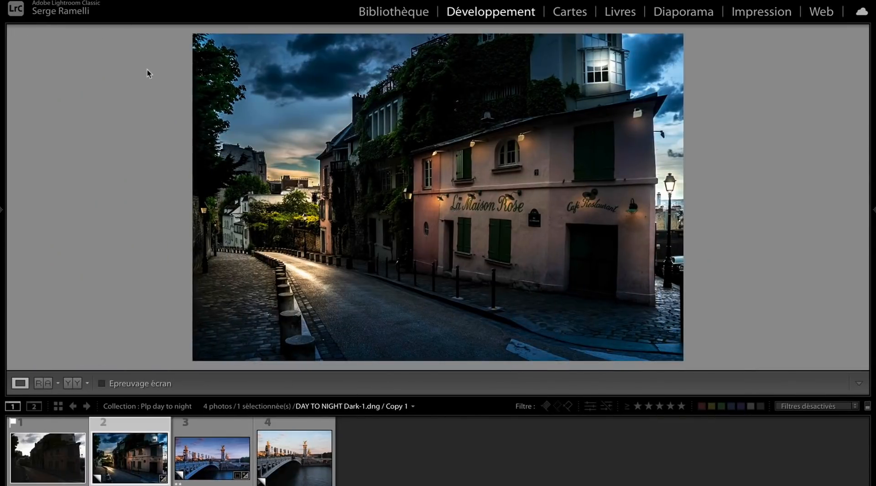
{"action": "left_click", "coordinate": [63, 0]}
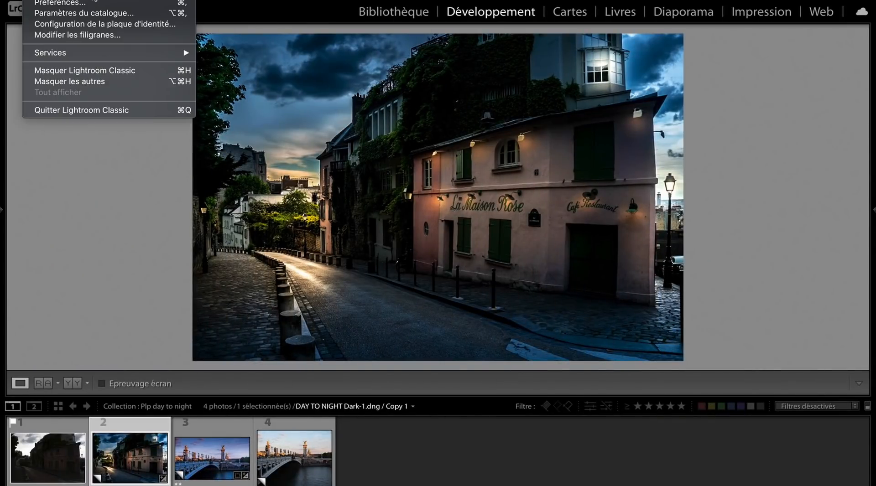
{"action": "left_click", "coordinate": [95, 2]}
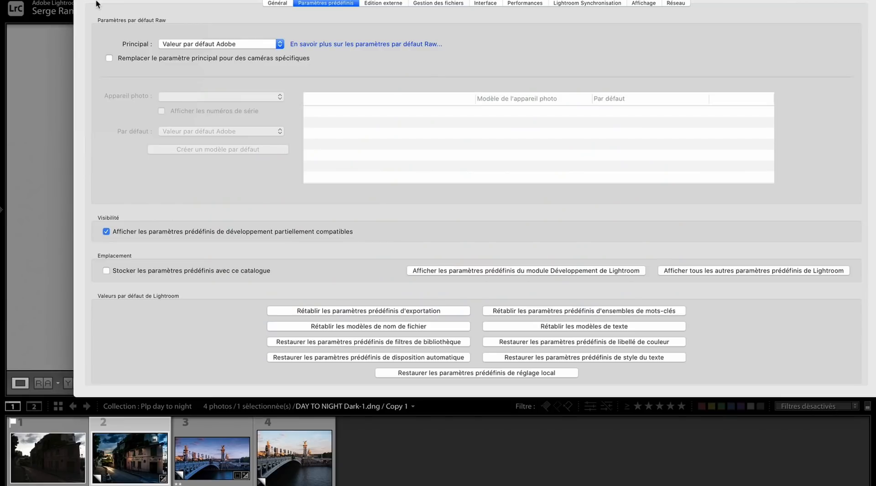
{"action": "left_click", "coordinate": [267, 3]}
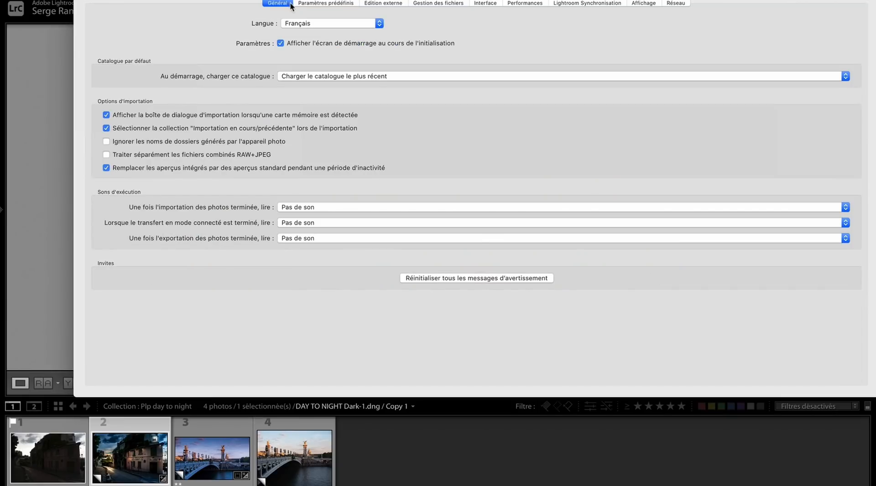
{"action": "left_click", "coordinate": [319, 3]}
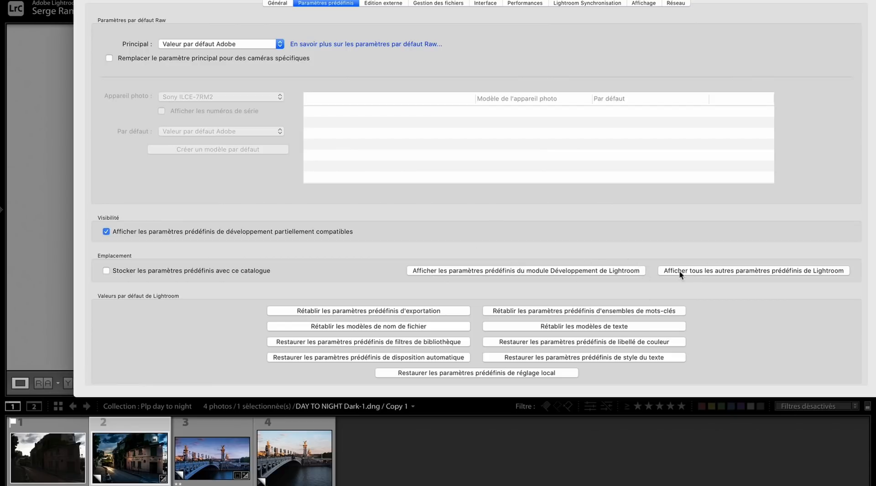
Step: Reveal all the other Lightroom presets in Finder and open the Local Adjustment Presets folder inside the Lightroom folder
{"action": "left_click", "coordinate": [736, 269]}
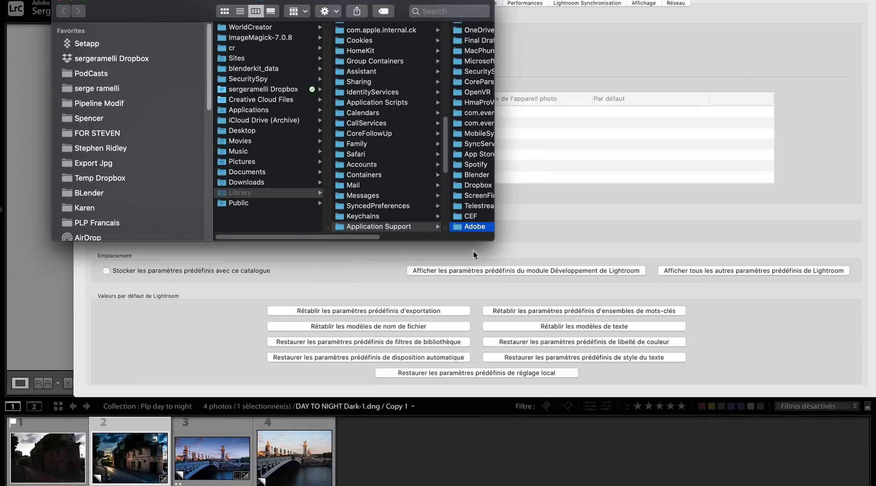
{"action": "left_click_drag", "start_coordinate": [493, 240], "coordinate": [792, 416]}
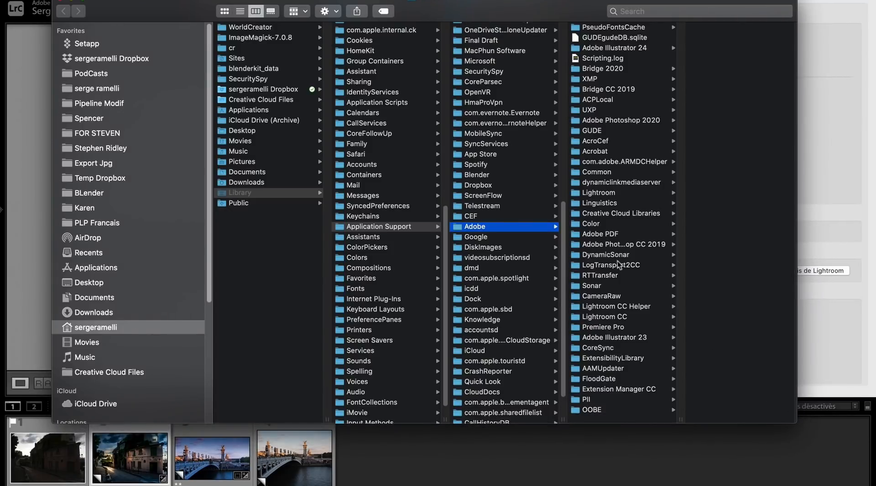
{"action": "left_click", "coordinate": [613, 194]}
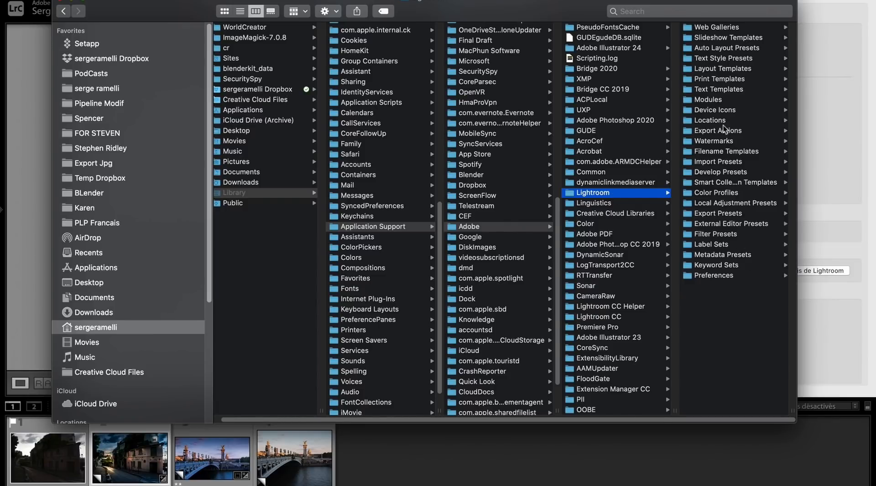
{"action": "left_click", "coordinate": [736, 202]}
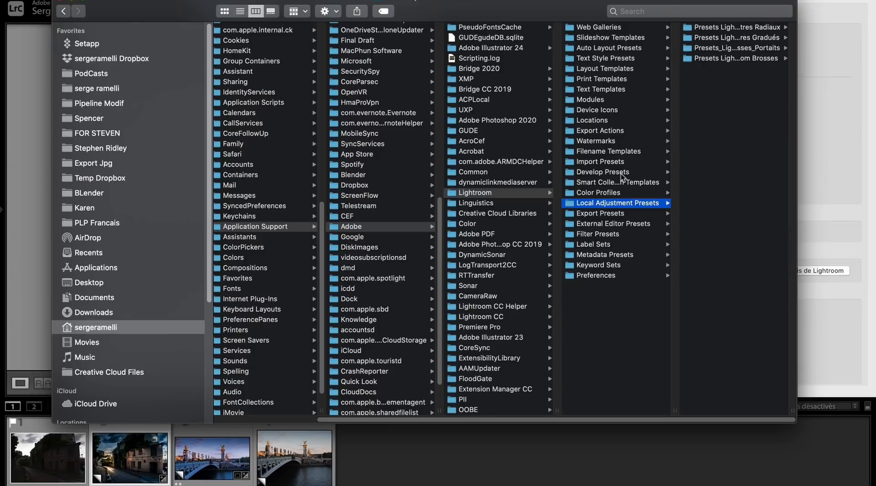
{"action": "left_click", "coordinate": [620, 174]}
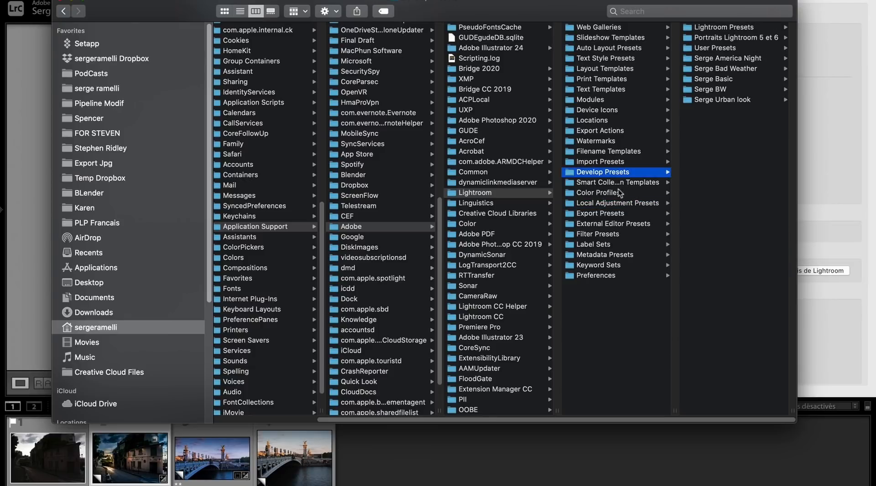
{"action": "left_click", "coordinate": [622, 204]}
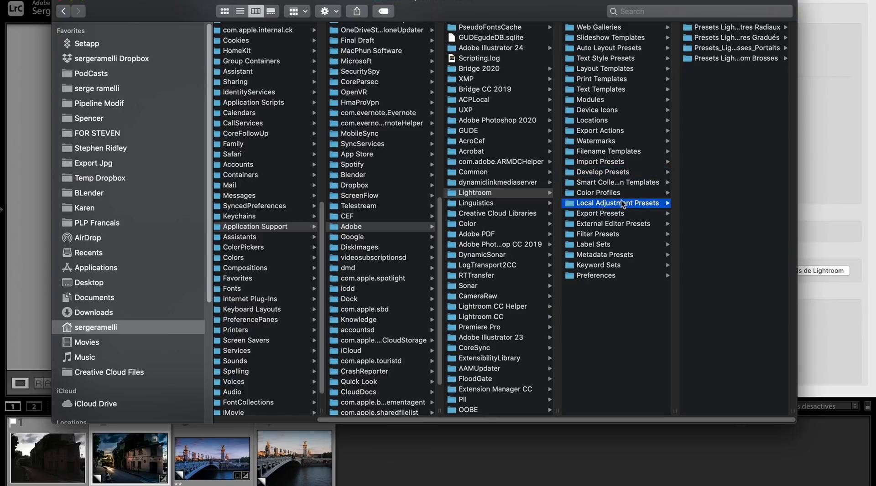
Step: Paste the four copied preset folders into Local Adjustment Presets, then return to Lightroom Classic and close its preferences
{"action": "right_click", "coordinate": [705, 141]}
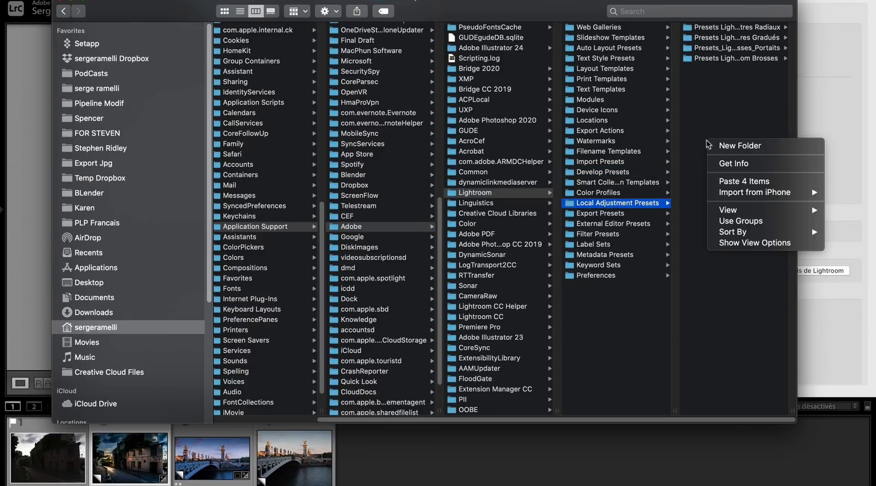
{"action": "left_click", "coordinate": [751, 182]}
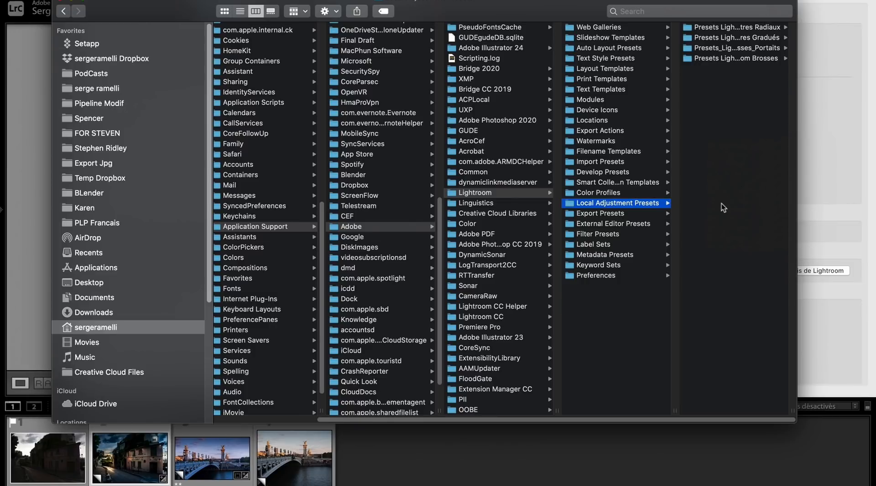
{"action": "key", "text": "super+Tab"}
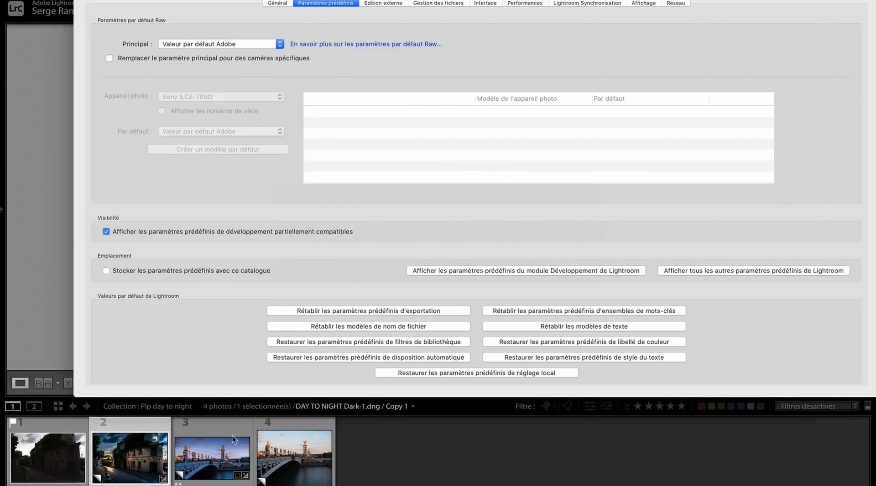
{"action": "key", "text": "super+w"}
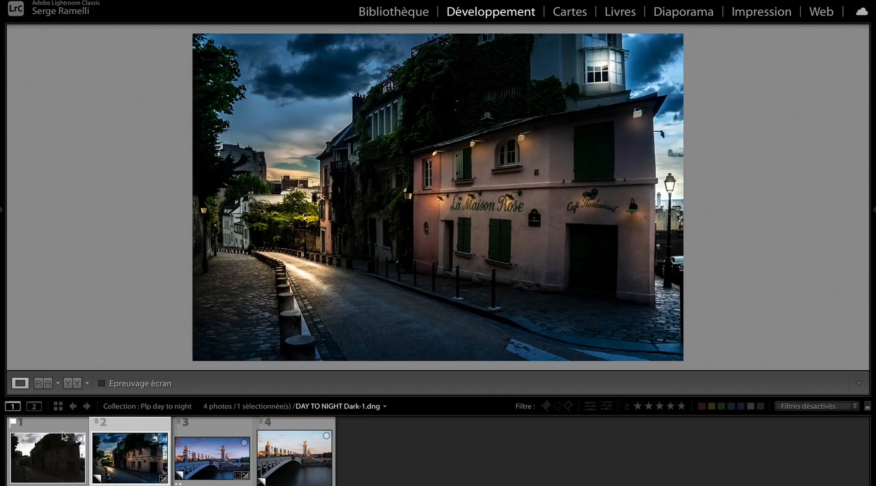